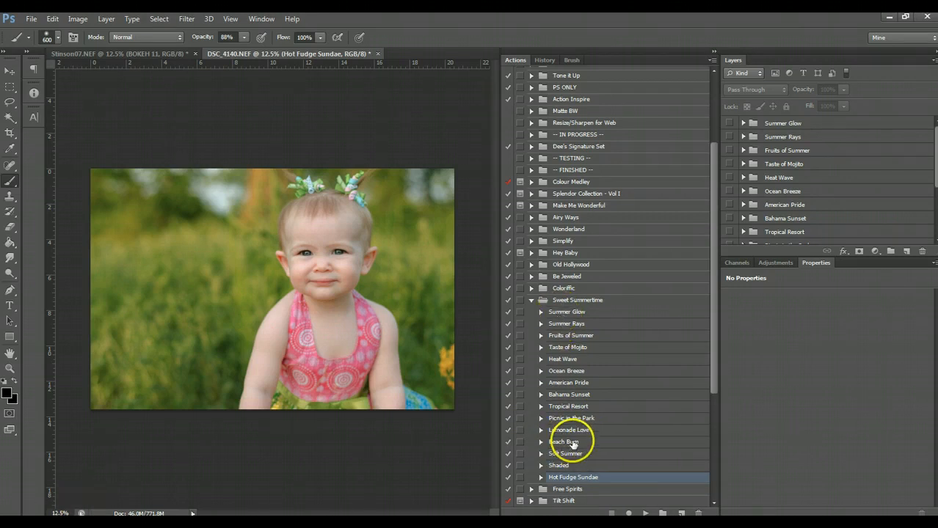
Review the Sweet Summertime actions and the matching layer groups, from Summer Glow down to Hot Fudge Sundae.
click(573, 443)
click(570, 454)
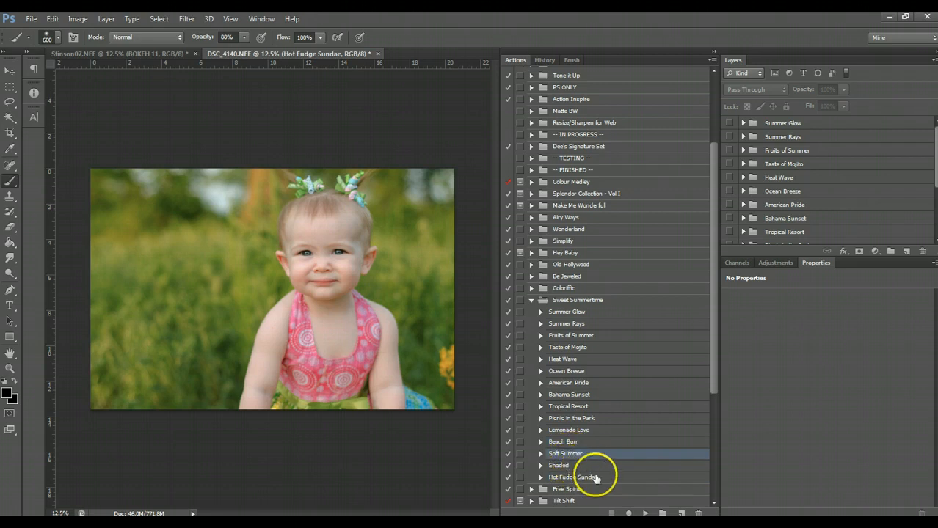
click(793, 128)
scroll(786, 204, down, 3)
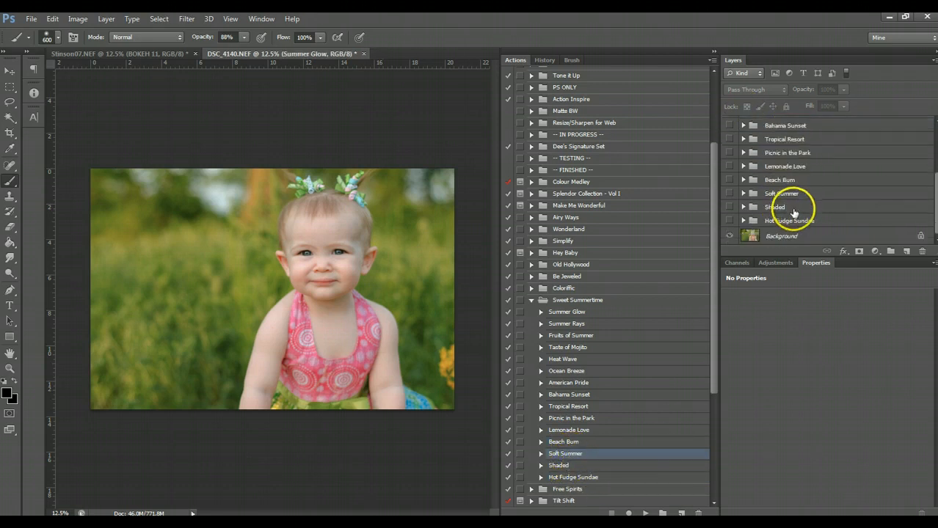
scroll(781, 230, up, 1)
scroll(781, 232, up, 4)
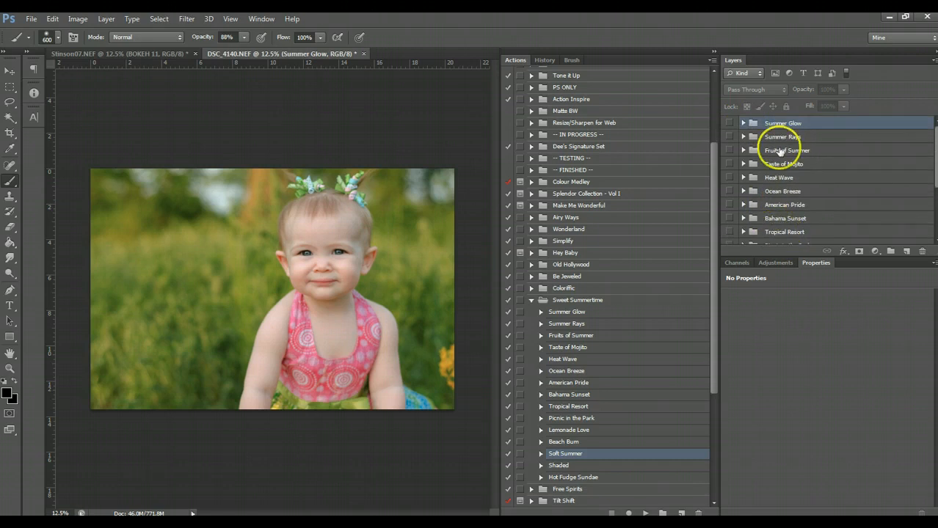
Expand and show the Summer Glow group, and select the Summer Glow image layer inside it.
click(743, 123)
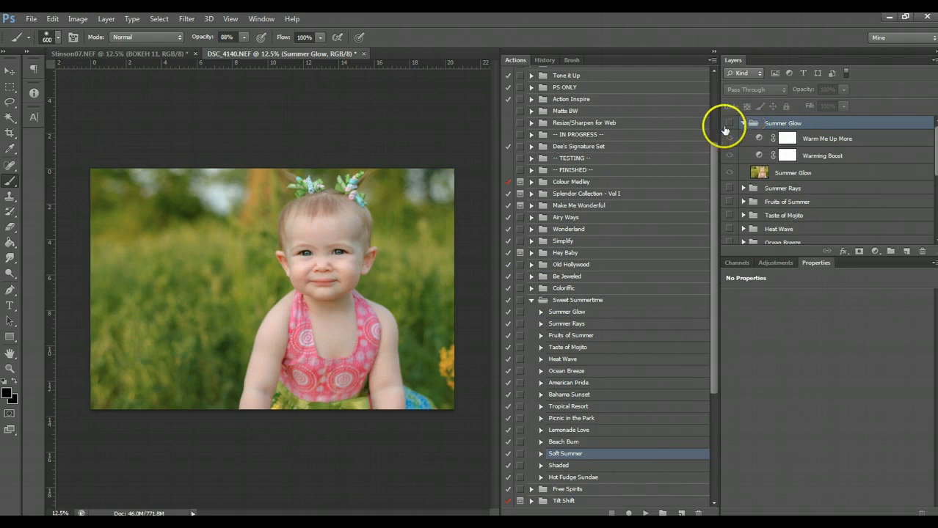
click(726, 125)
click(760, 175)
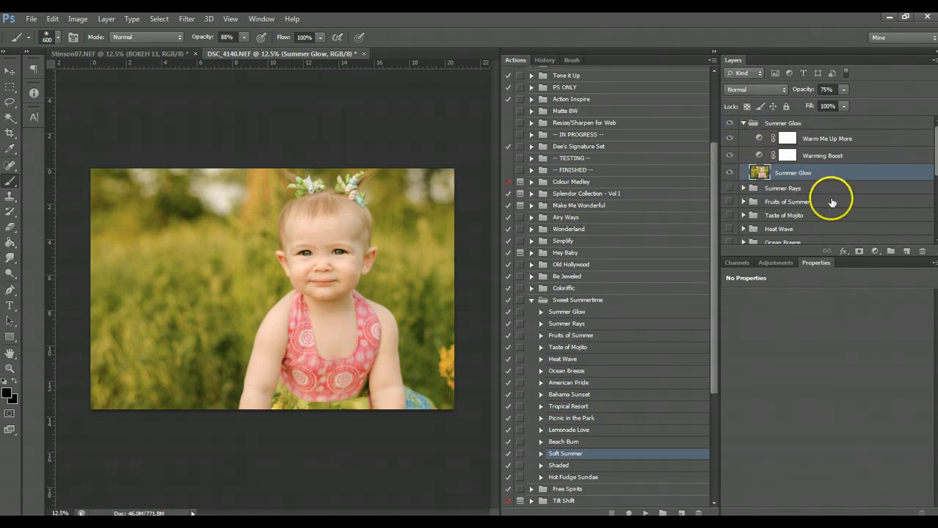
Compare the photo with and without the Summer Glow layer, and with and without the whole Summer Glow group.
click(729, 174)
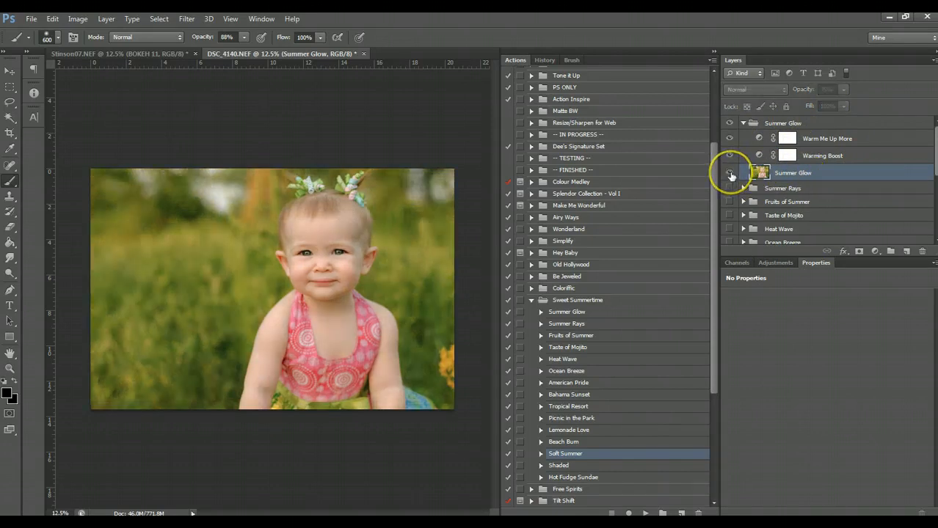
click(730, 174)
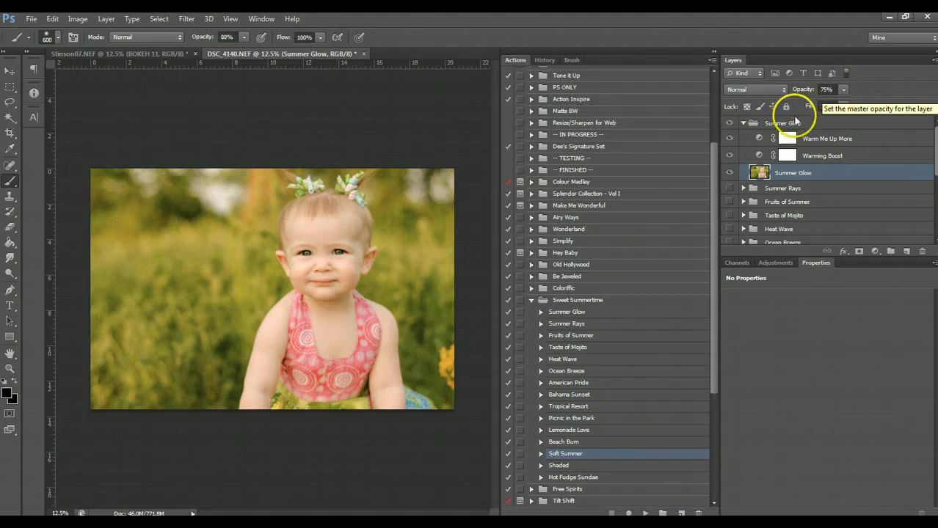
click(784, 123)
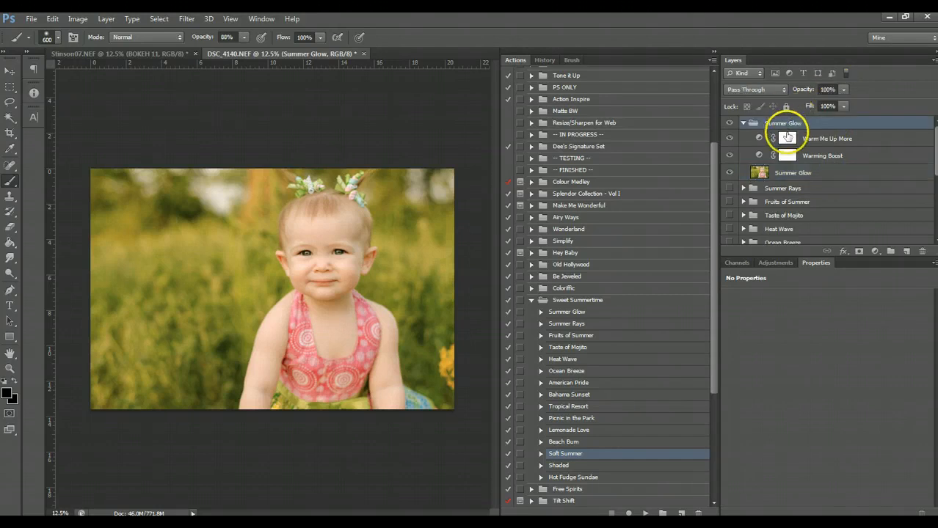
click(808, 176)
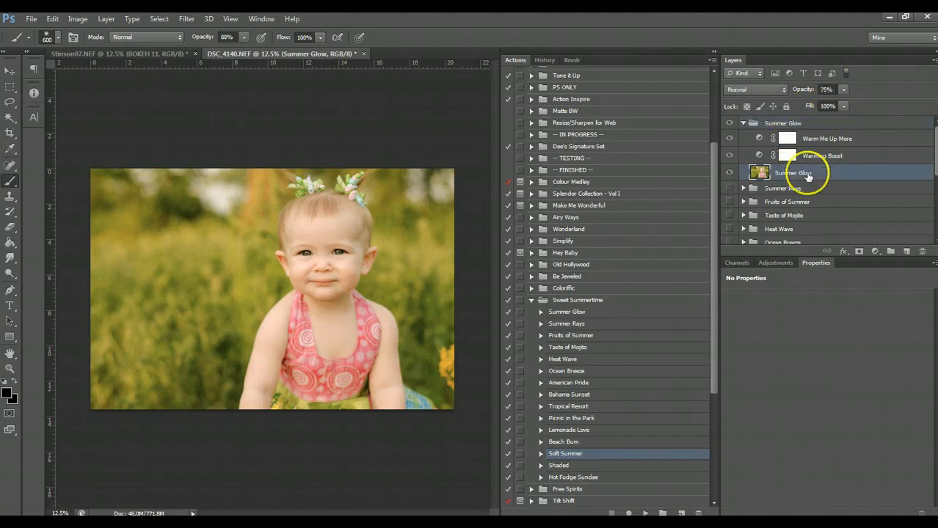
click(587, 312)
click(729, 123)
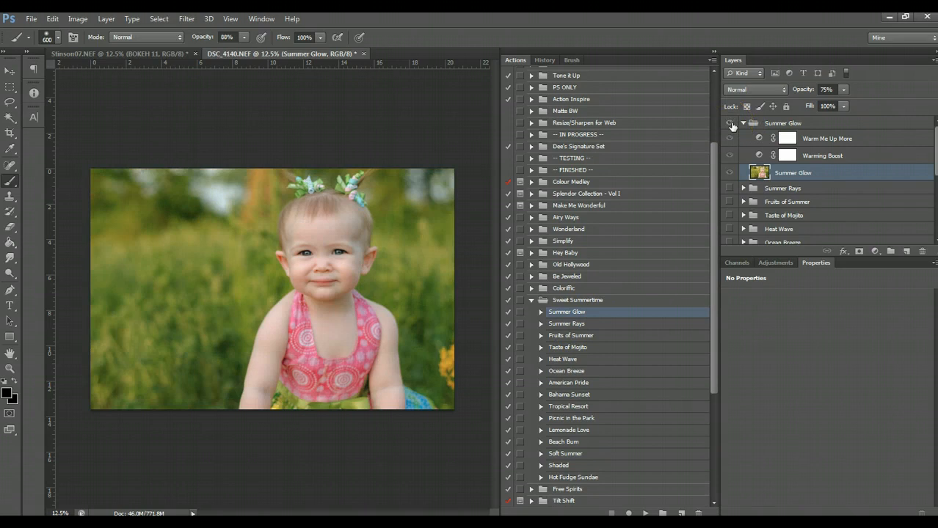
click(730, 123)
click(743, 123)
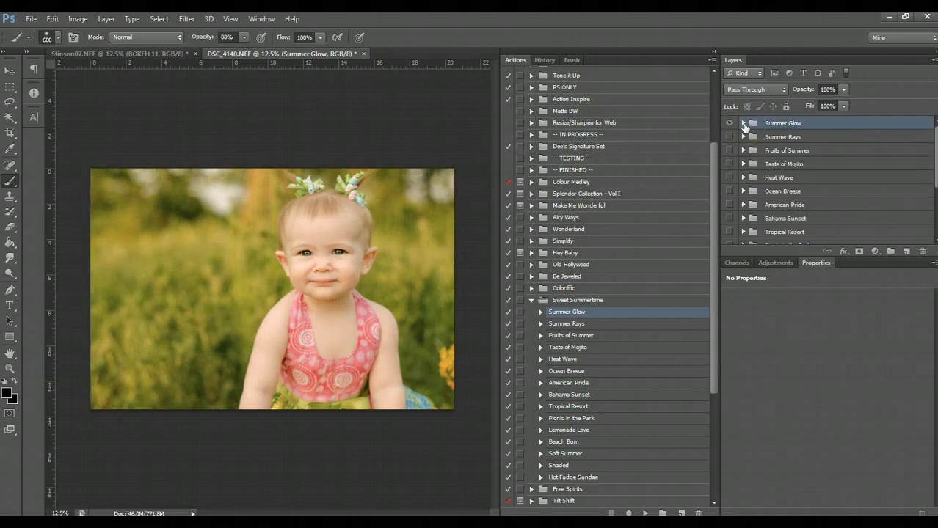
click(743, 124)
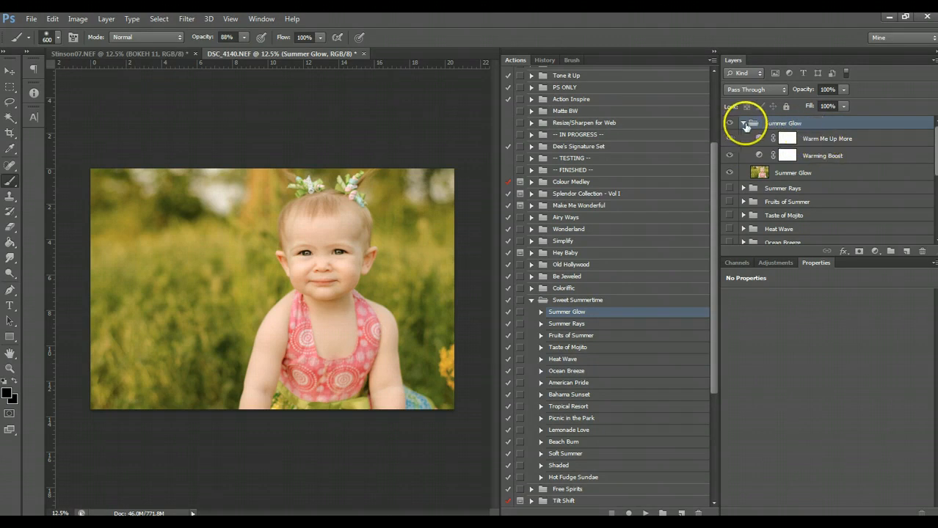
Lower the opacity of the Summer Glow image layer inside its group to 30%.
click(796, 173)
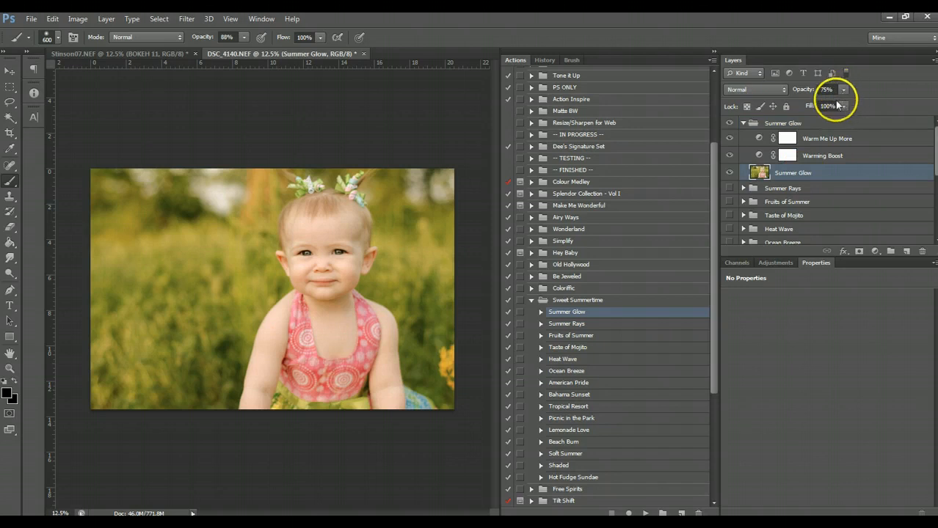
click(843, 91)
click(819, 105)
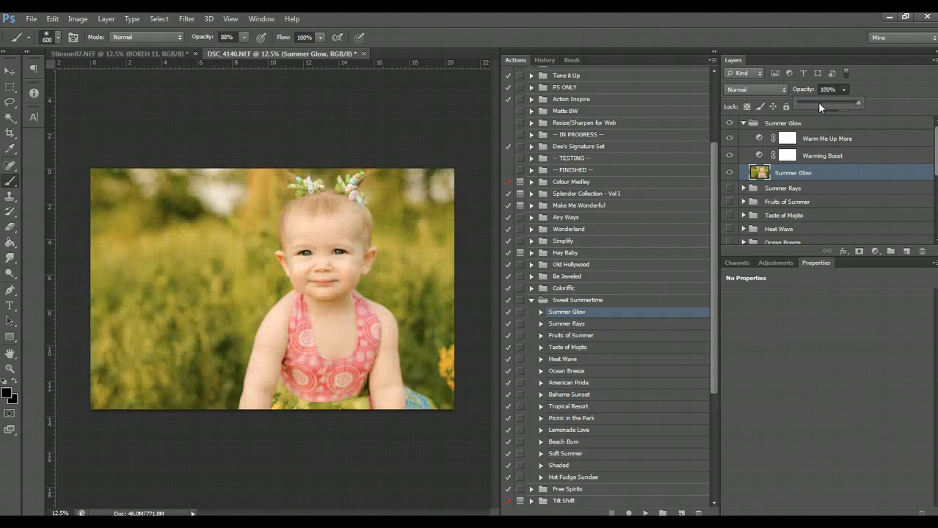
drag(818, 105, 815, 109)
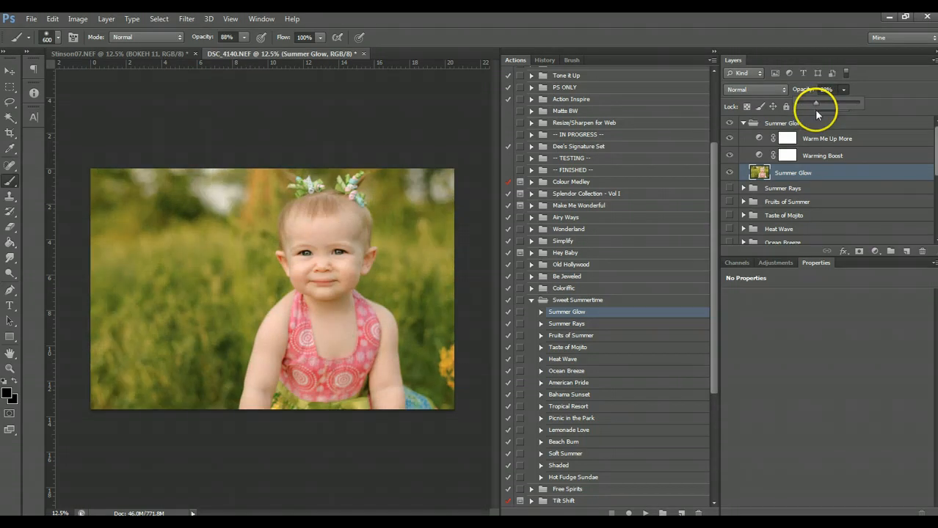
Hide the Warming Boost and Warm Me Up More layers and show them again to compare their effect.
click(800, 155)
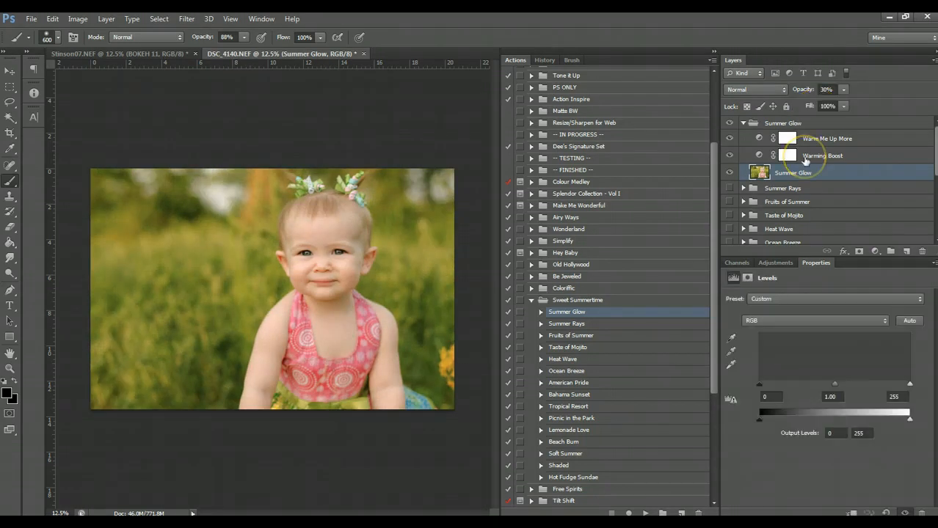
click(731, 156)
click(728, 139)
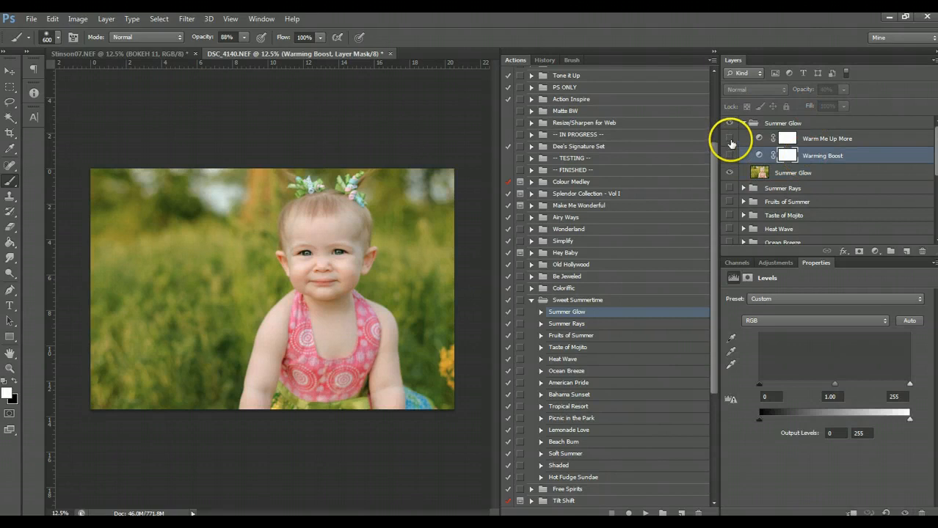
click(776, 263)
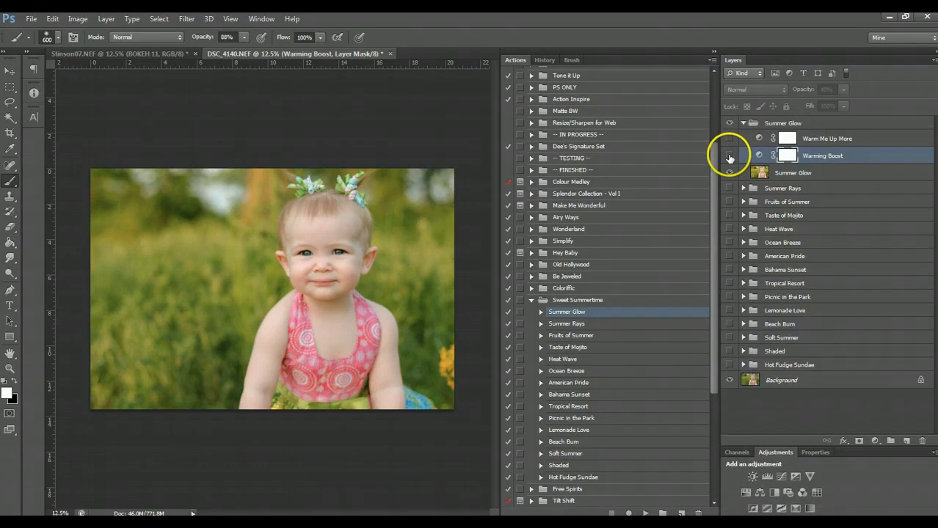
click(728, 156)
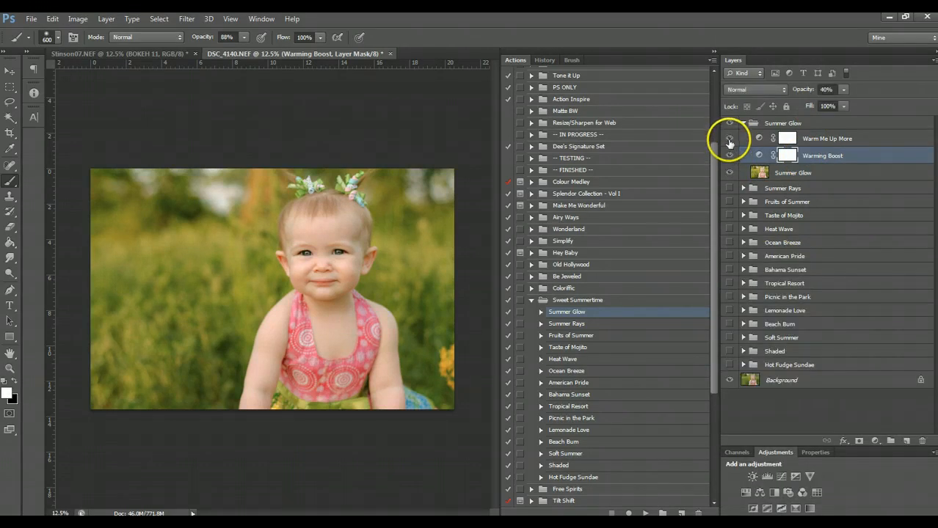
Lower the opacity of the Warm Me Up More layer to about 30%, and select the Warming Boost layer.
click(846, 142)
click(843, 89)
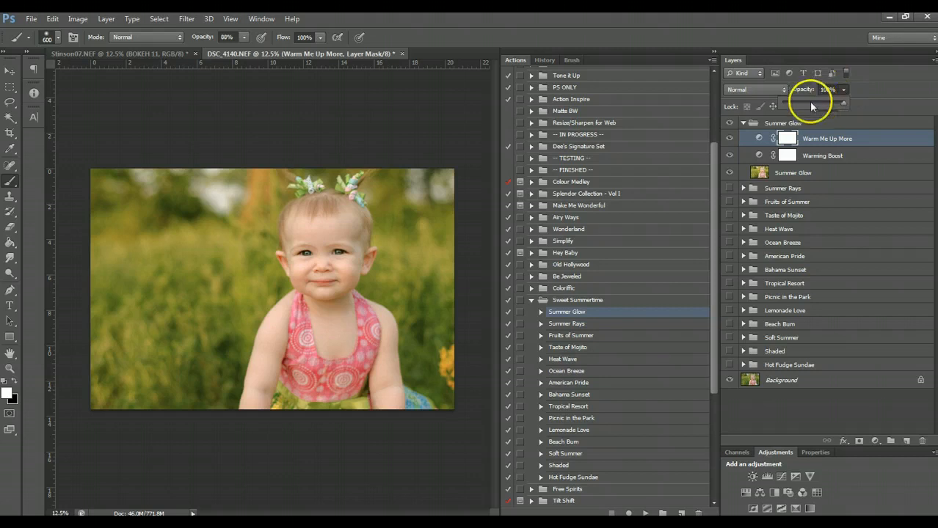
drag(808, 103, 801, 103)
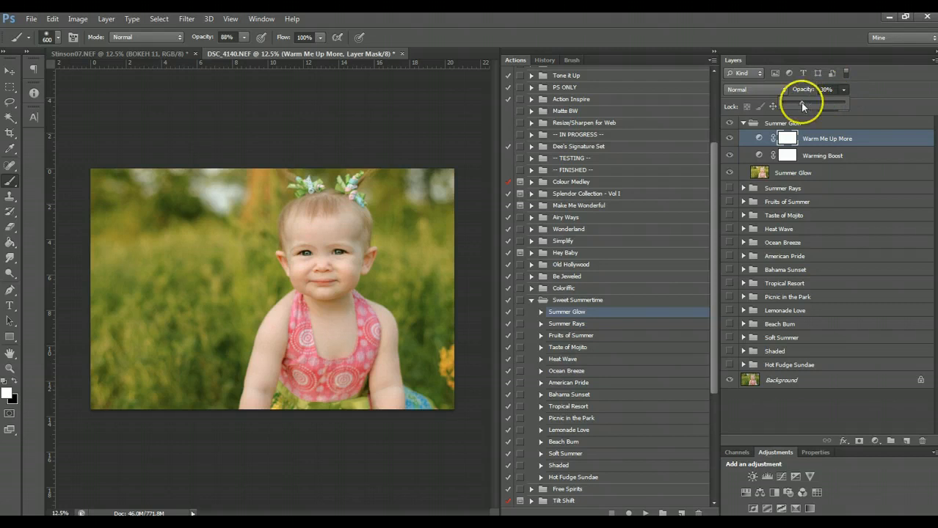
click(809, 155)
click(809, 157)
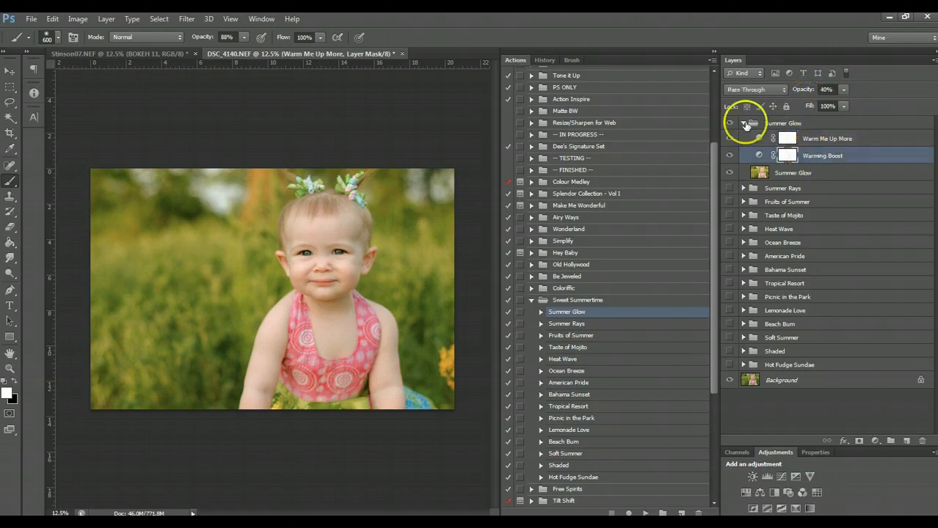
Collapse the Summer Glow group, compare the photo with and without it, and leave the group hidden.
click(743, 123)
click(729, 123)
click(731, 126)
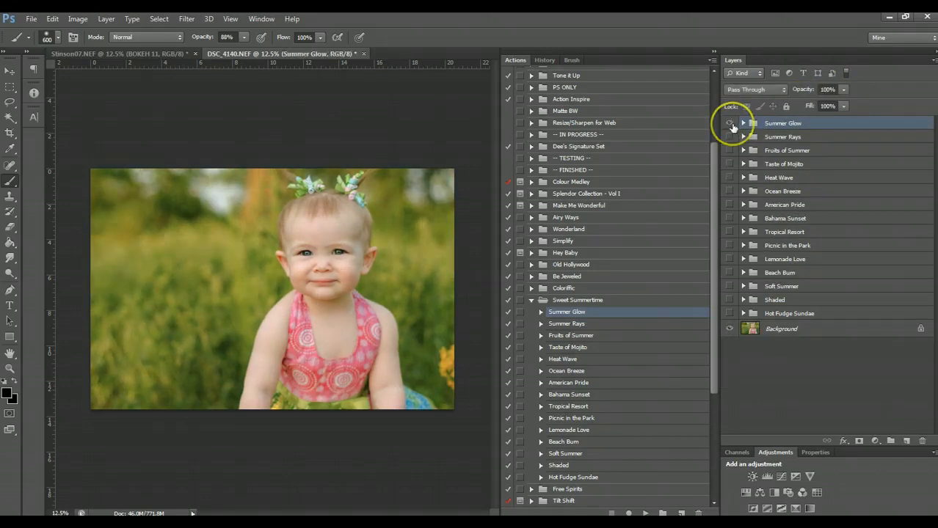
click(731, 125)
Show and expand the Summer Rays group, and select its Touch of Sun layer.
click(729, 137)
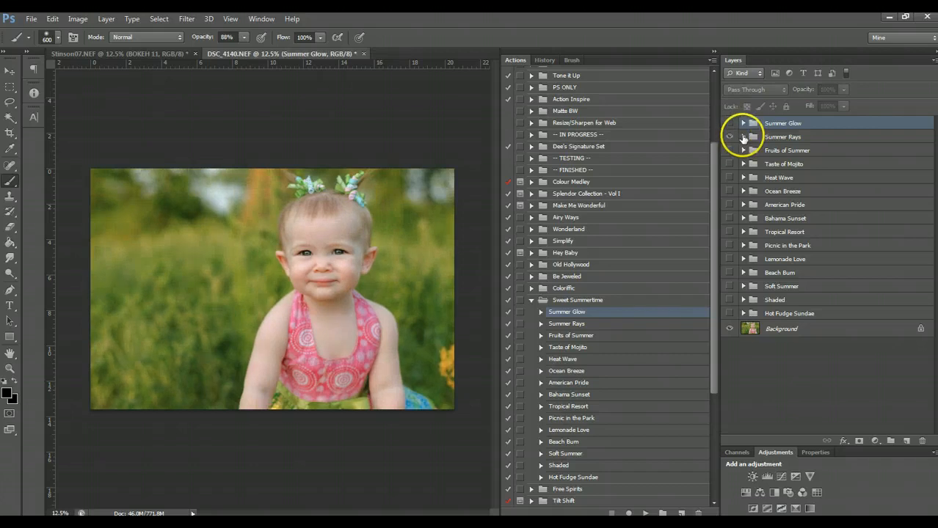
click(743, 137)
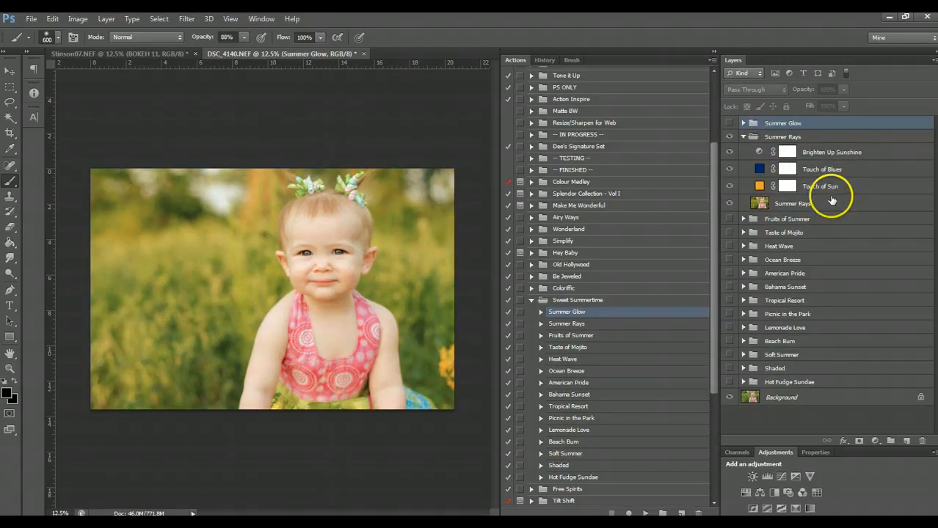
click(806, 208)
click(829, 186)
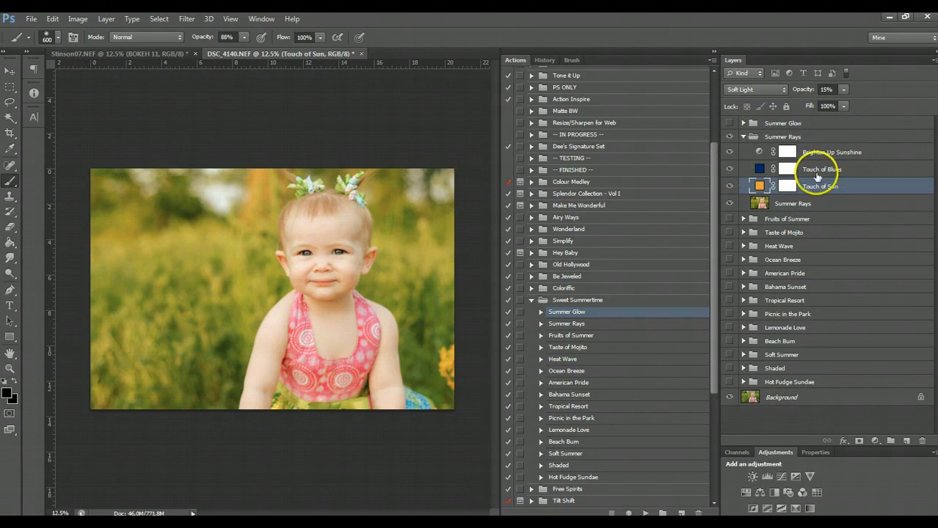
Try the Touch of Blues layer in the Summer Rays group at 43% opacity.
click(819, 171)
click(843, 89)
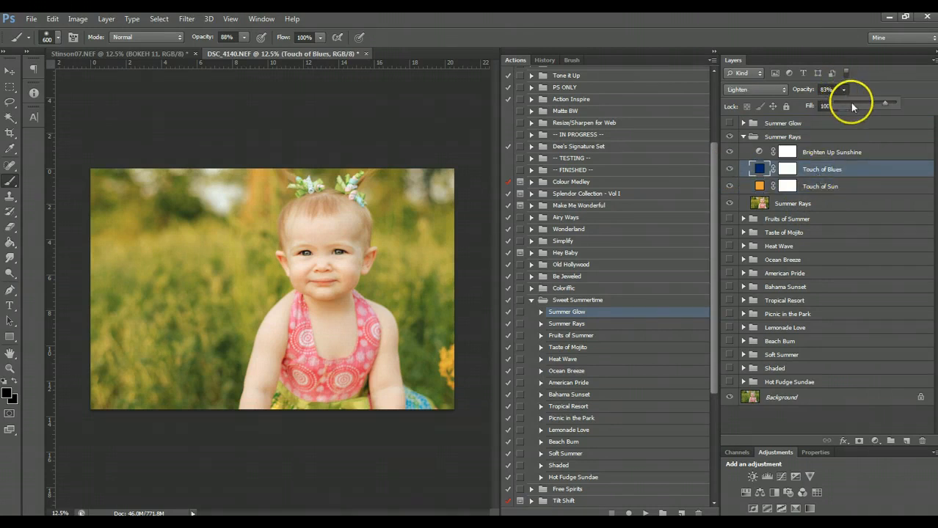
mouse_move(852, 107)
mouse_down()
mouse_move(884, 108)
mouse_move(859, 107)
mouse_up()
click(812, 186)
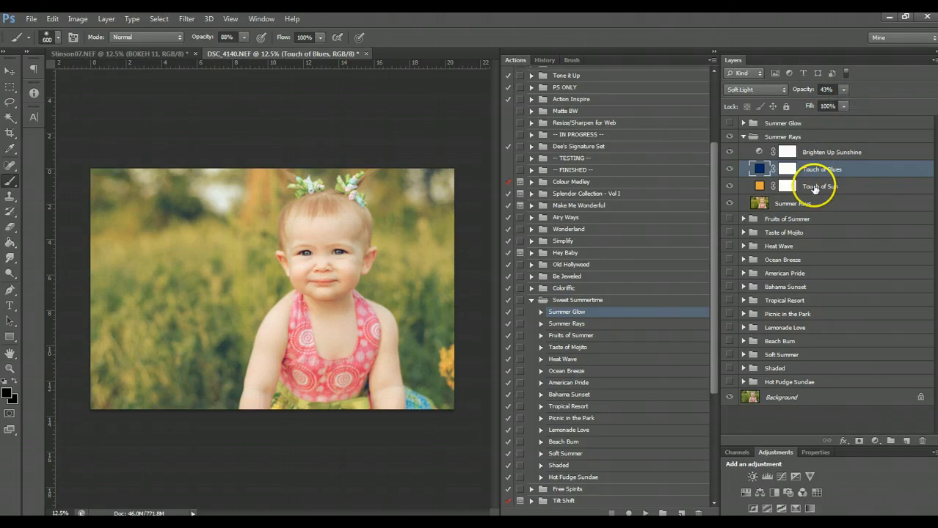
Lower the opacity of the Summer Rays image layer inside its group to 48%.
click(813, 204)
click(842, 89)
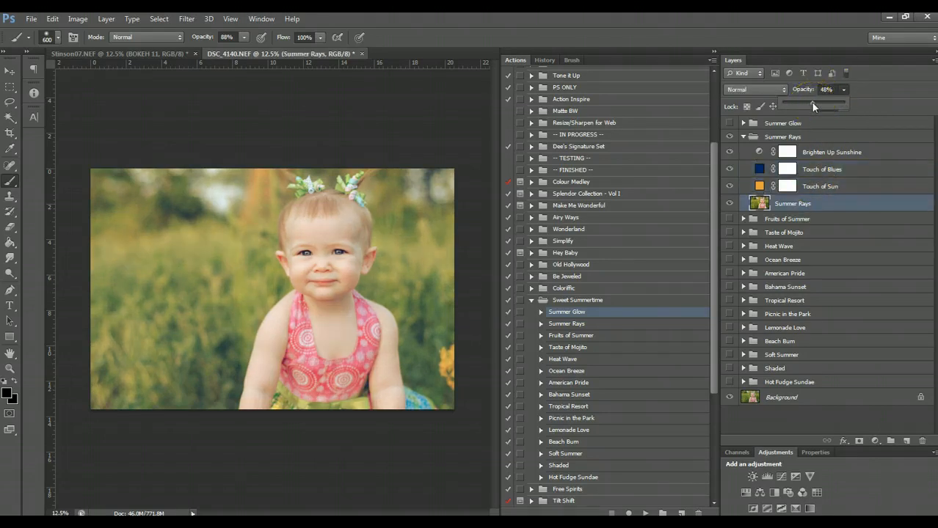
Set the opacity of the Touch of Sun layer to 17% and of the Touch of Blues layer to 23%.
click(812, 185)
click(844, 90)
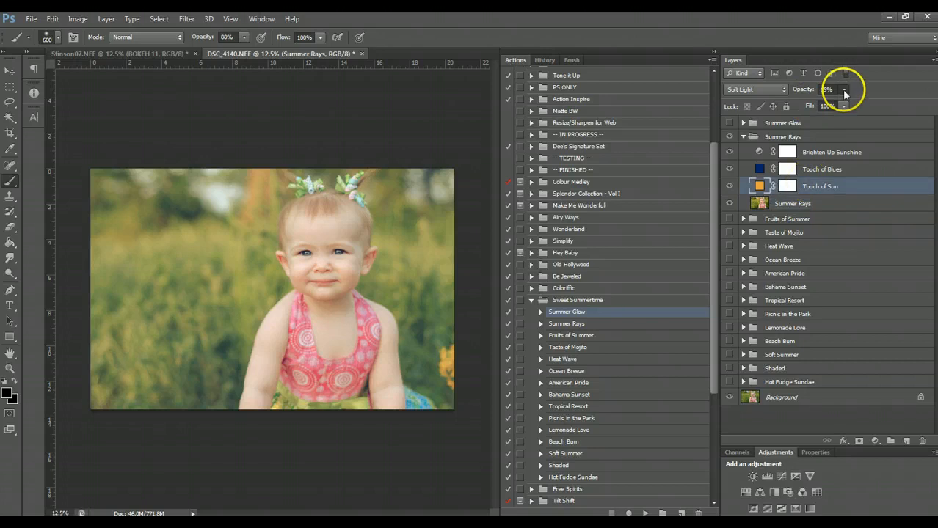
drag(843, 93, 858, 103)
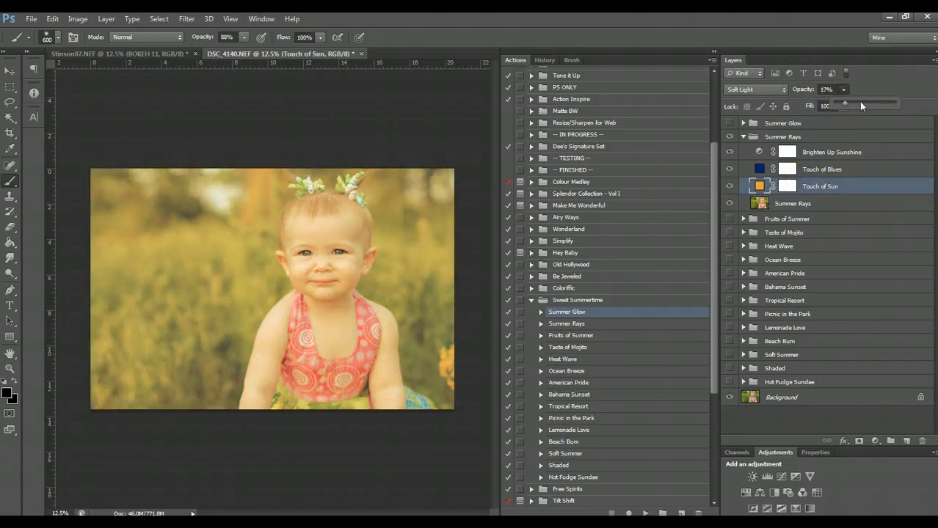
click(814, 173)
click(844, 90)
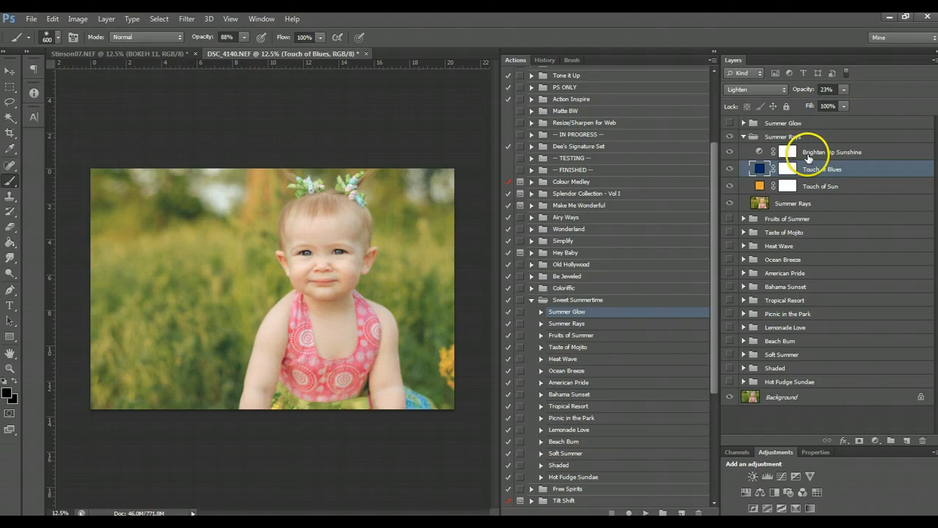
Select the Brighten Up Sunshine layer in the Summer Rays group and preview its effect by hiding and showing it.
click(807, 152)
click(729, 152)
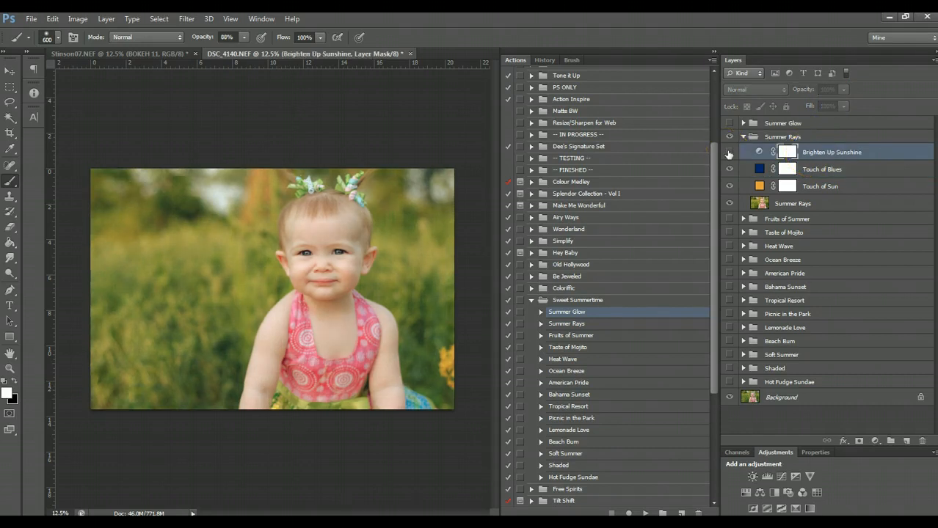
click(729, 152)
click(843, 90)
click(843, 89)
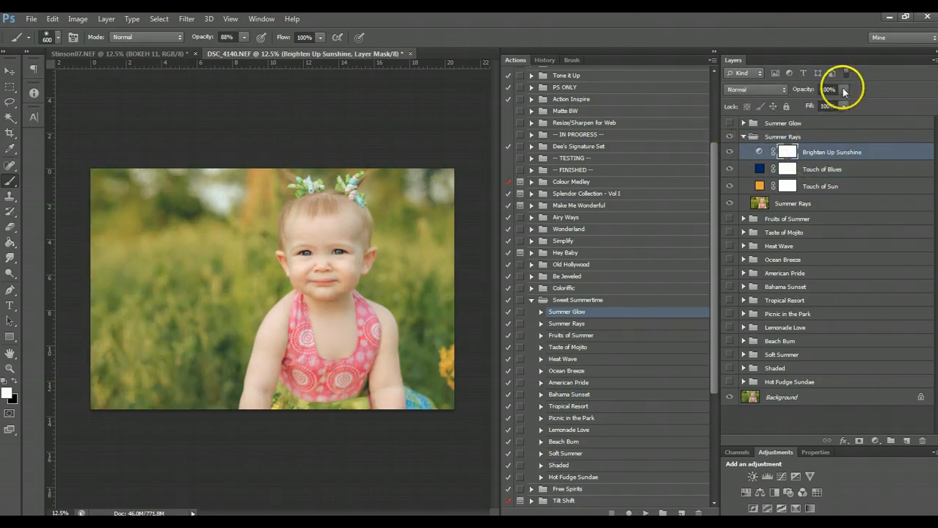
click(728, 152)
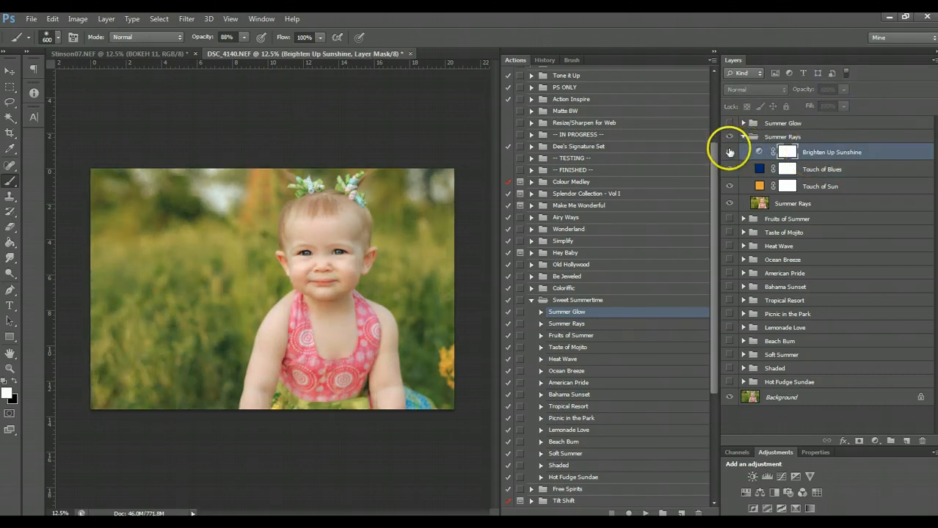
click(728, 152)
Compare the portrait with and without the Summer Rays group, and collapse the group.
click(729, 137)
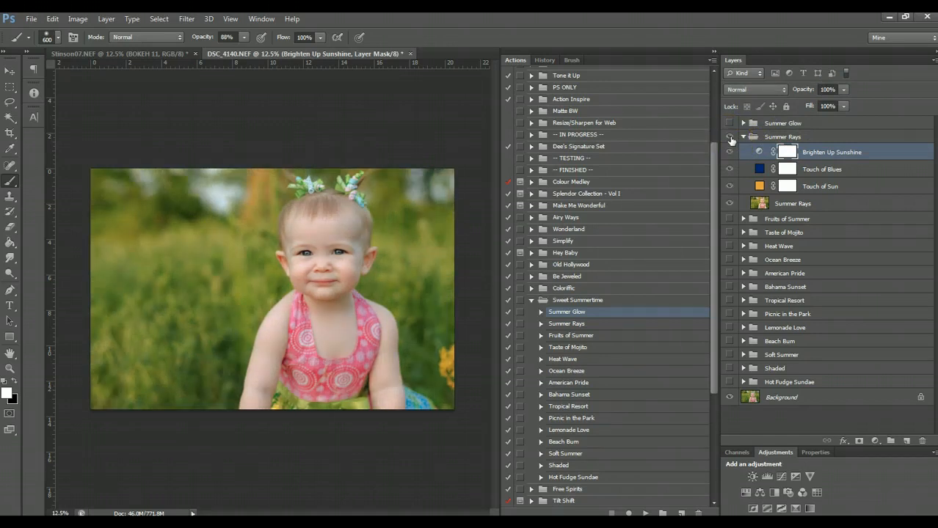
click(730, 138)
click(742, 136)
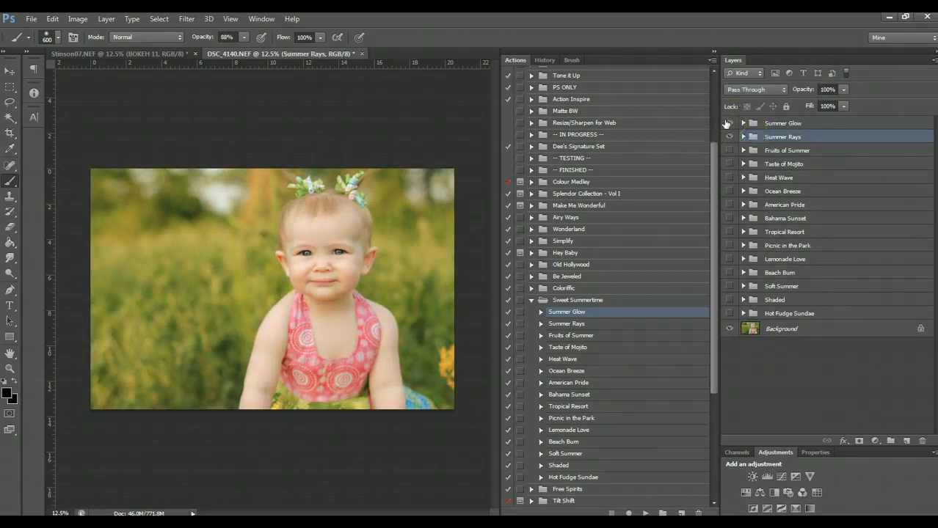
Preview the Summer Glow group combined with Summer Rays, and hide both groups.
click(728, 124)
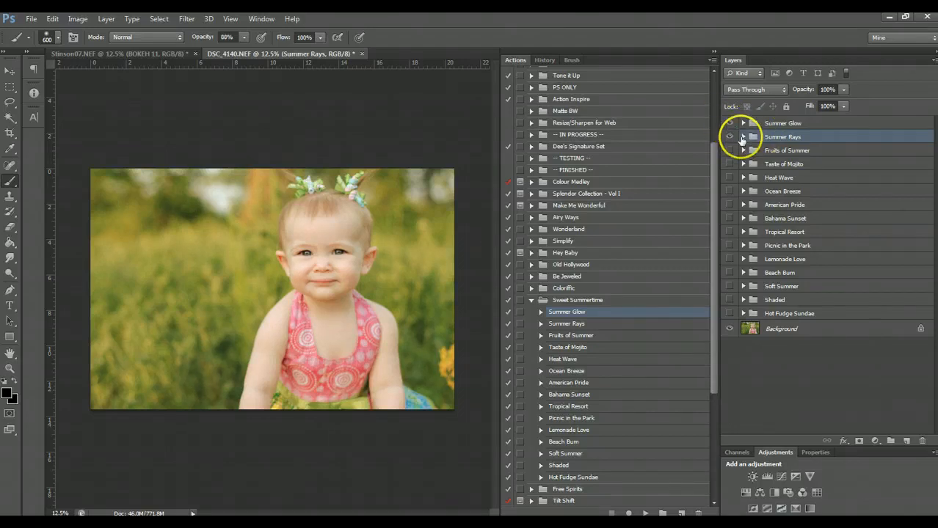
click(730, 137)
click(730, 124)
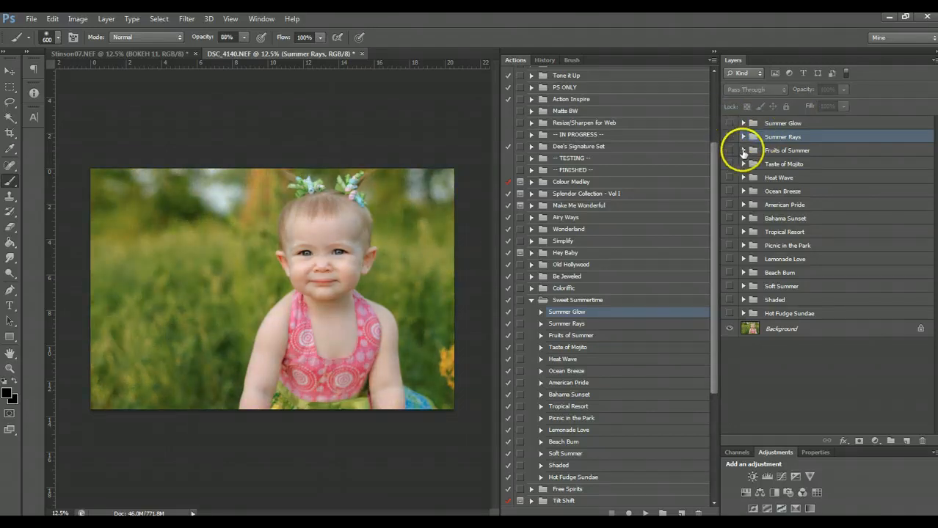
Expand and show the Fruits of Summer group, and lower the opacity of its Summer Warmth layer to 43%.
click(744, 151)
click(729, 151)
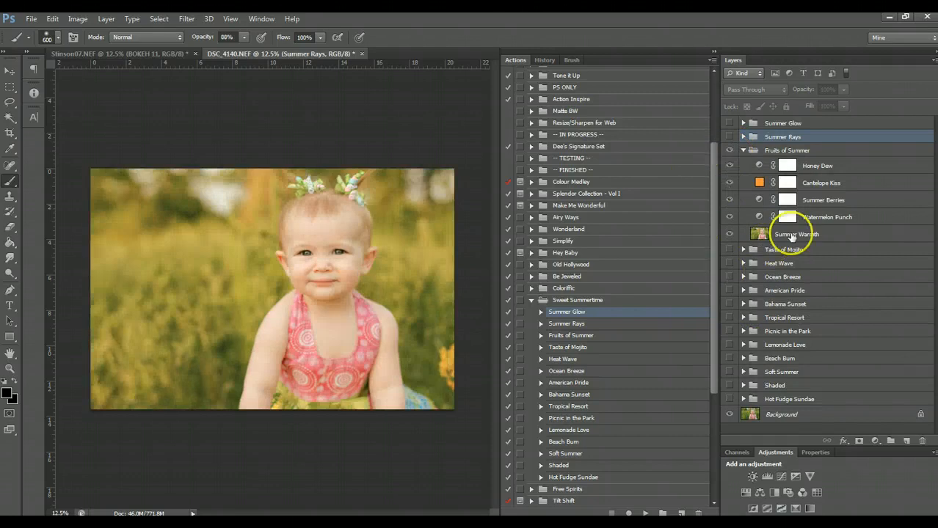
click(745, 234)
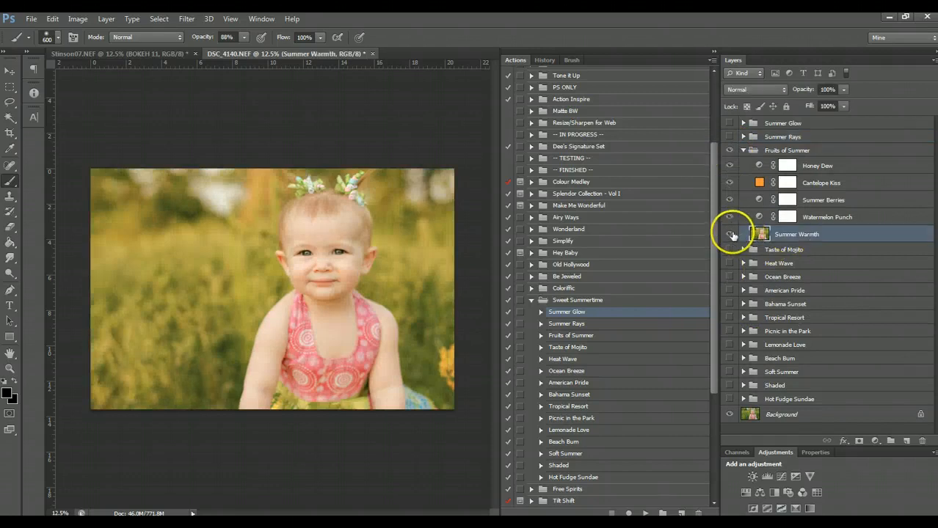
click(729, 234)
click(841, 89)
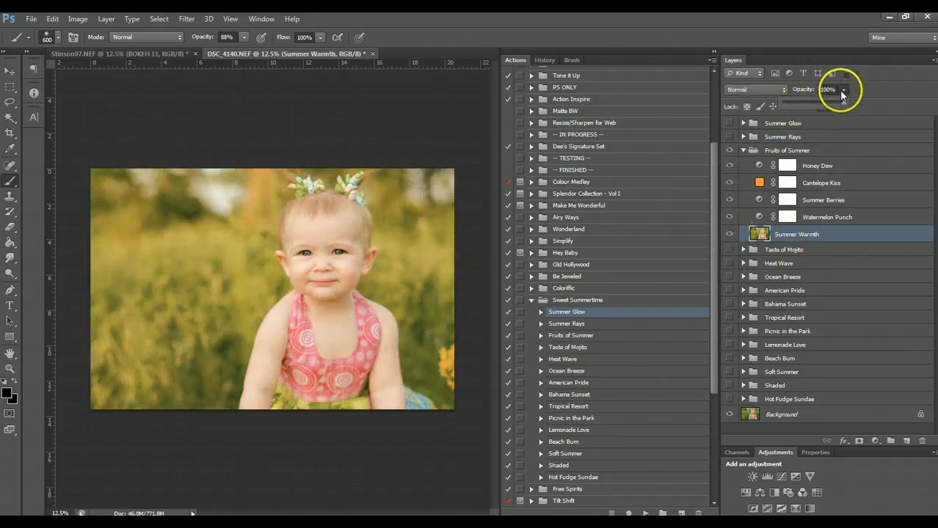
click(812, 106)
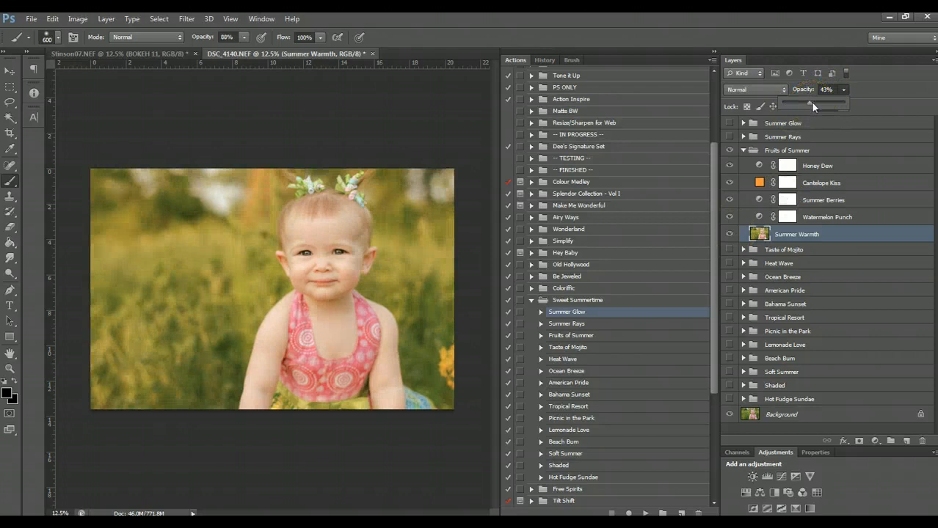
Select the Watermelon Punch layer and compare the portrait with the layer hidden and shown.
click(836, 226)
click(830, 221)
click(730, 217)
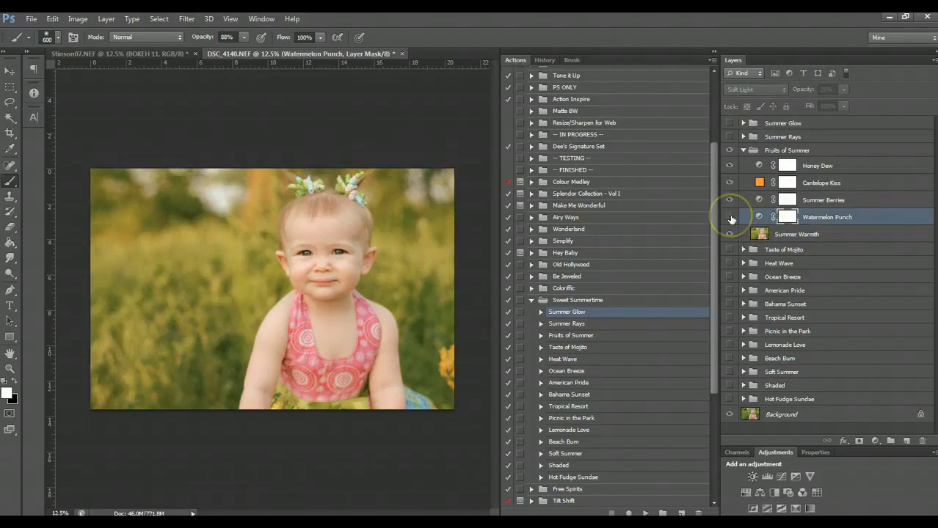
click(730, 218)
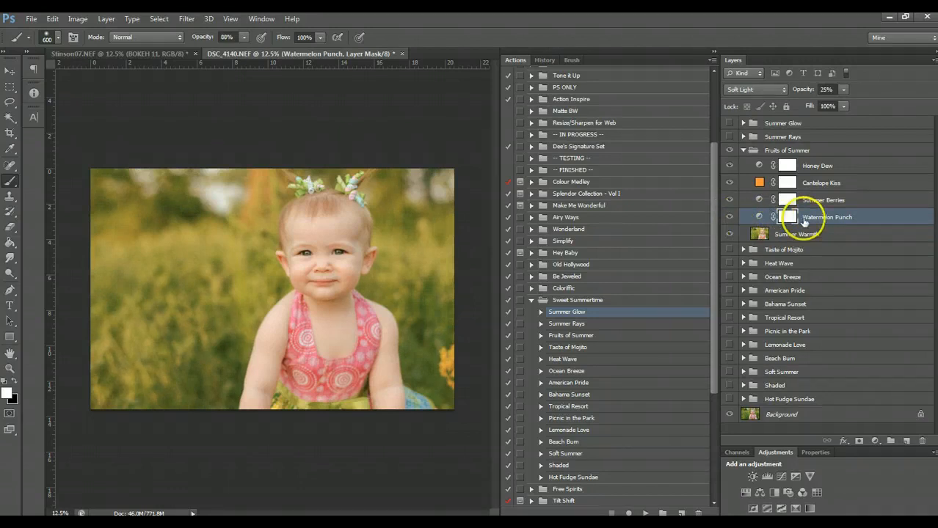
click(729, 217)
click(729, 217)
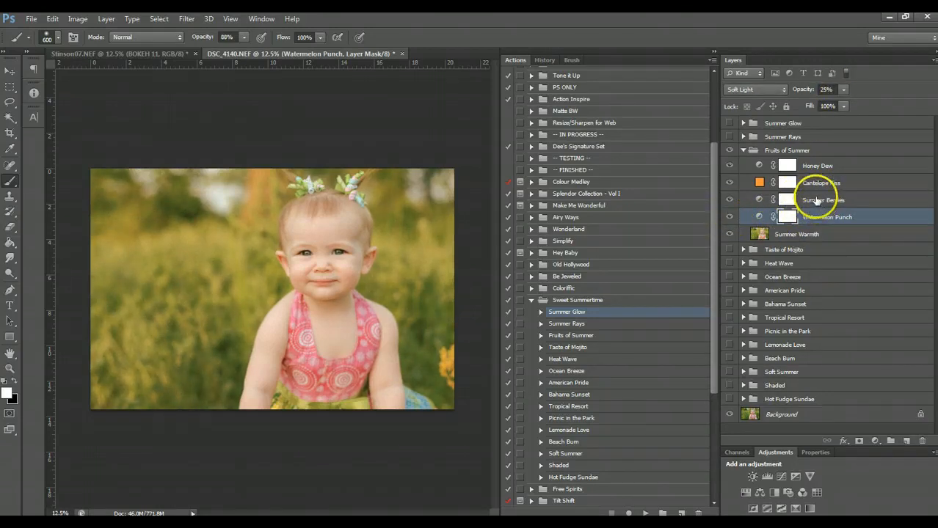
Select the Summer Berries layer and check its effect on the portrait by hiding and showing it.
click(756, 200)
click(730, 199)
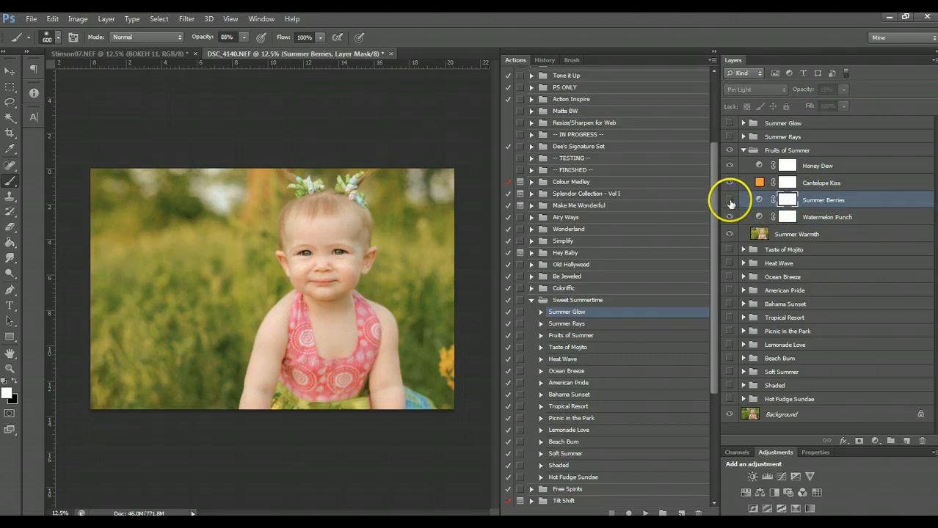
click(730, 201)
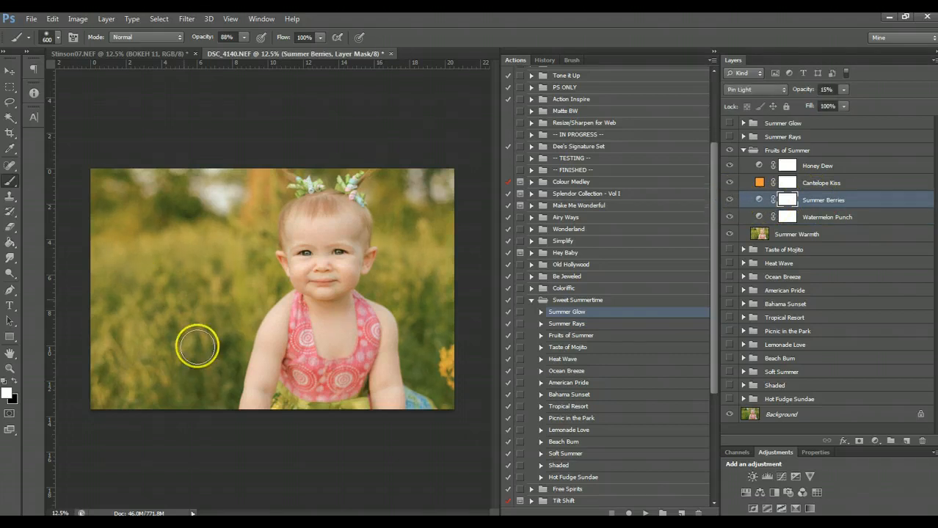
click(726, 203)
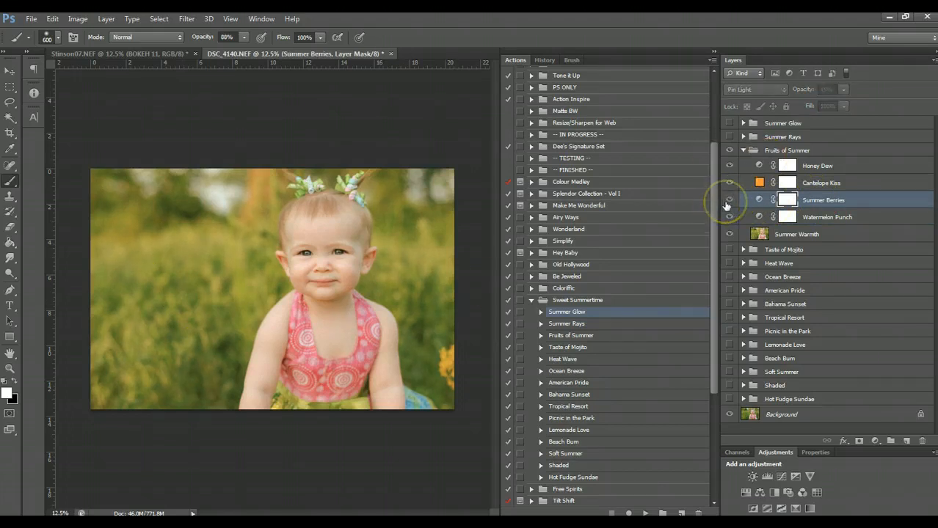
click(728, 201)
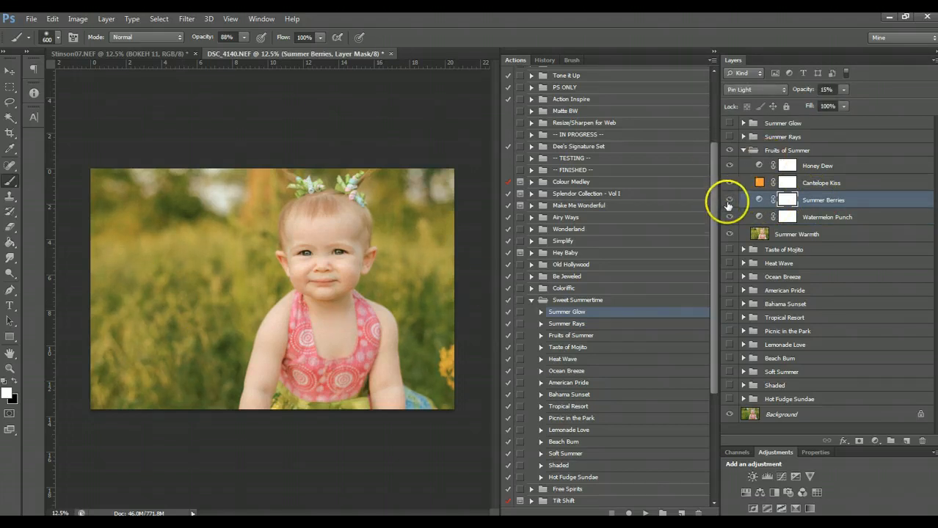
Preview the Cantelope Kiss and Honey Dew layers in turn by hiding and showing each one.
click(824, 188)
click(728, 183)
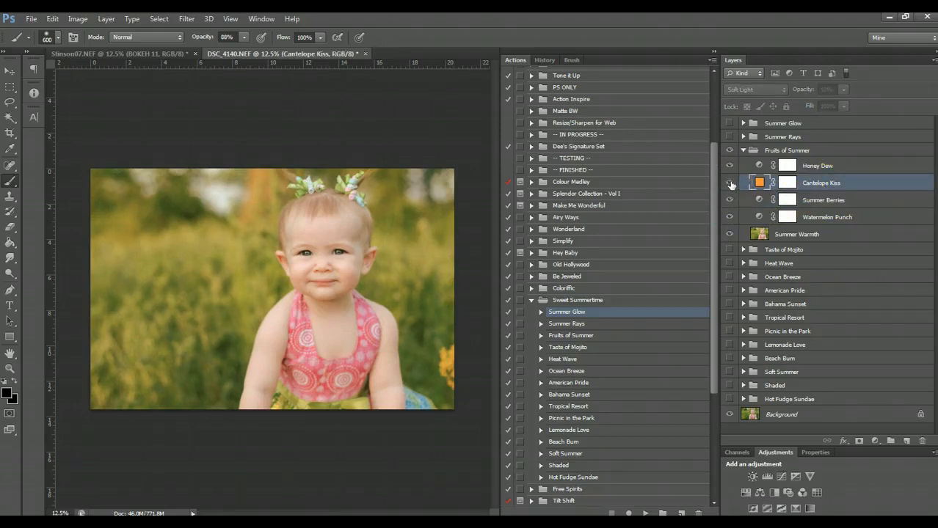
click(731, 183)
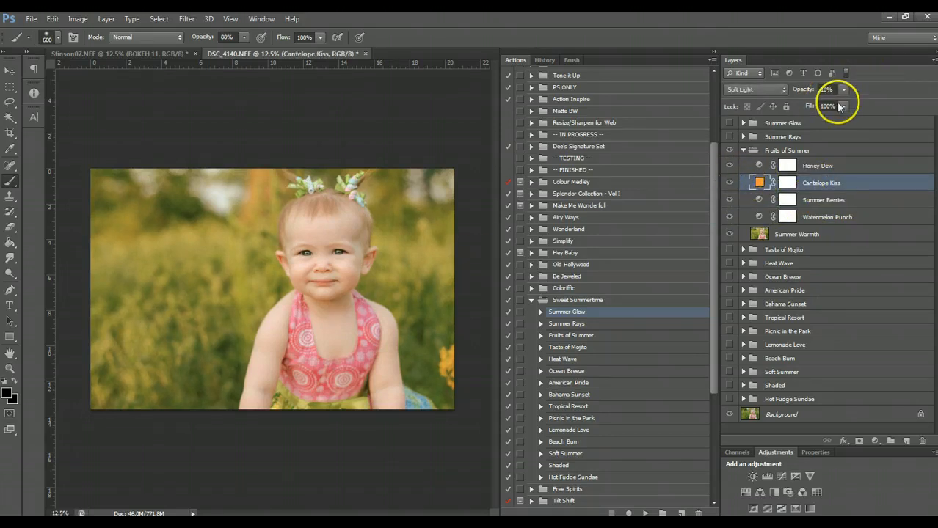
click(825, 165)
click(729, 166)
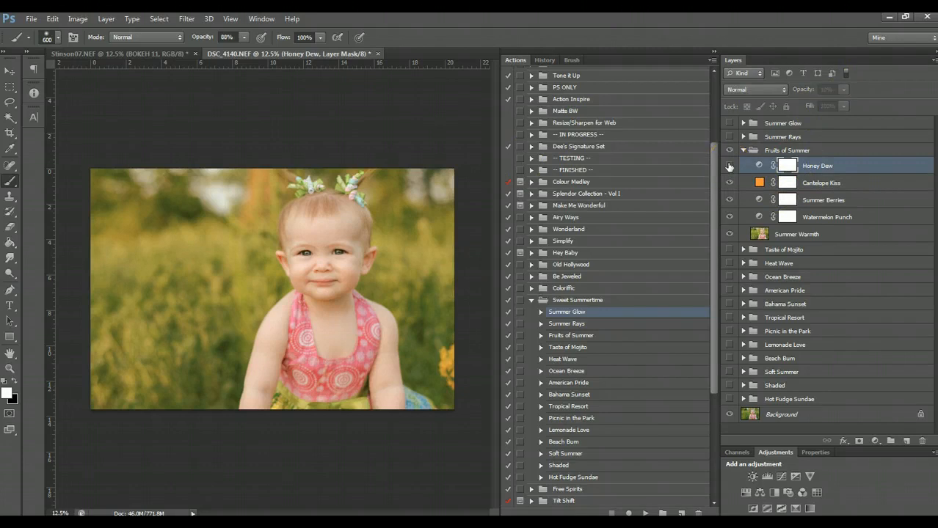
click(728, 166)
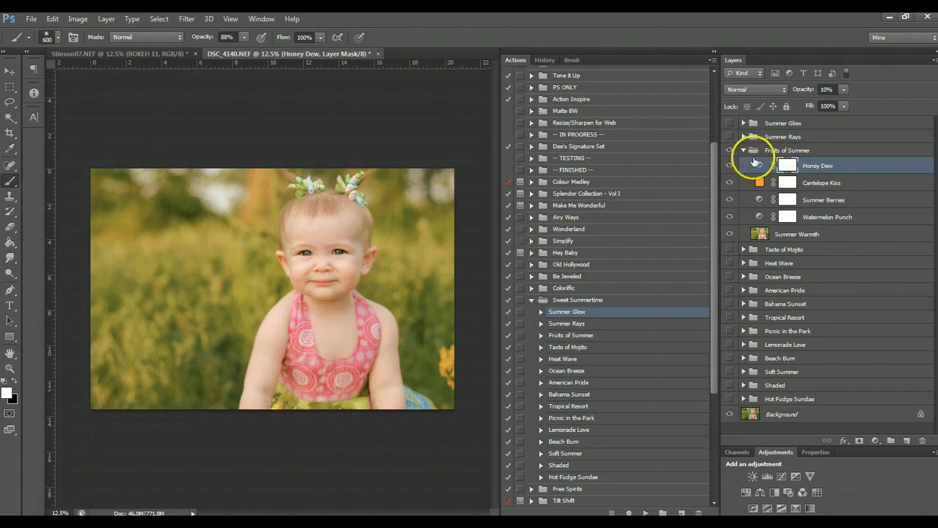
Collapse the Fruits of Summer group and lower the whole group's opacity to 60%.
click(808, 149)
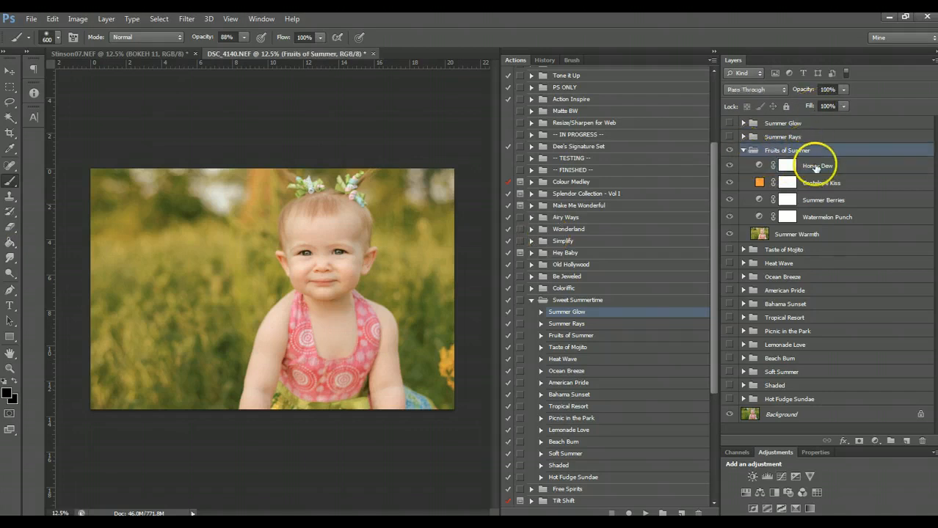
click(817, 165)
click(829, 216)
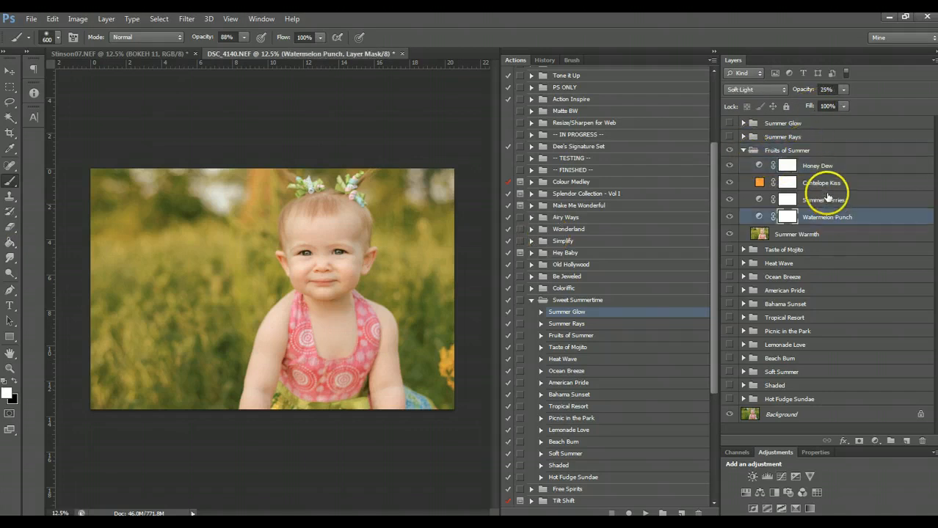
click(743, 150)
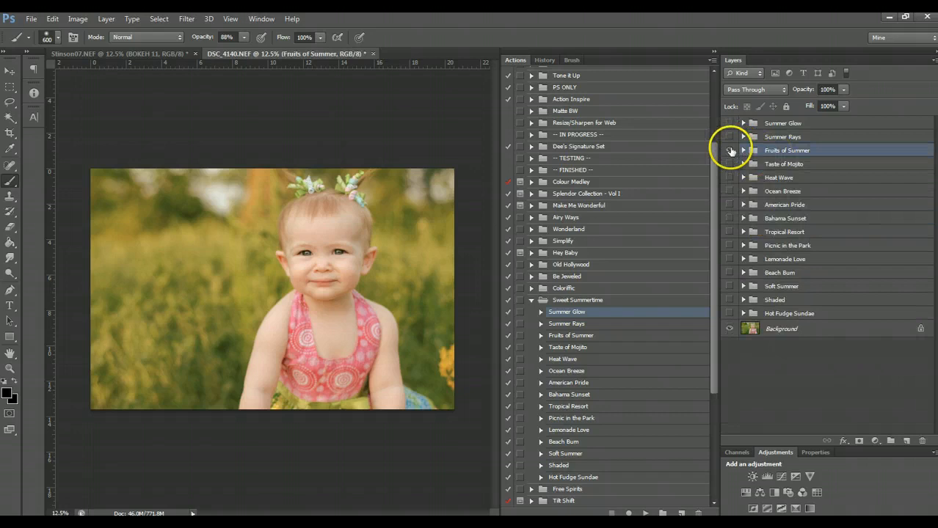
click(730, 150)
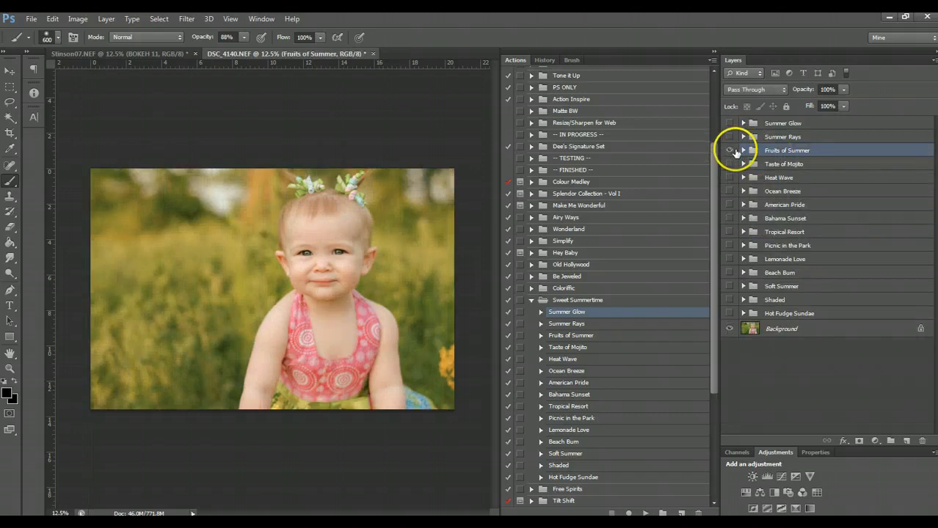
click(843, 89)
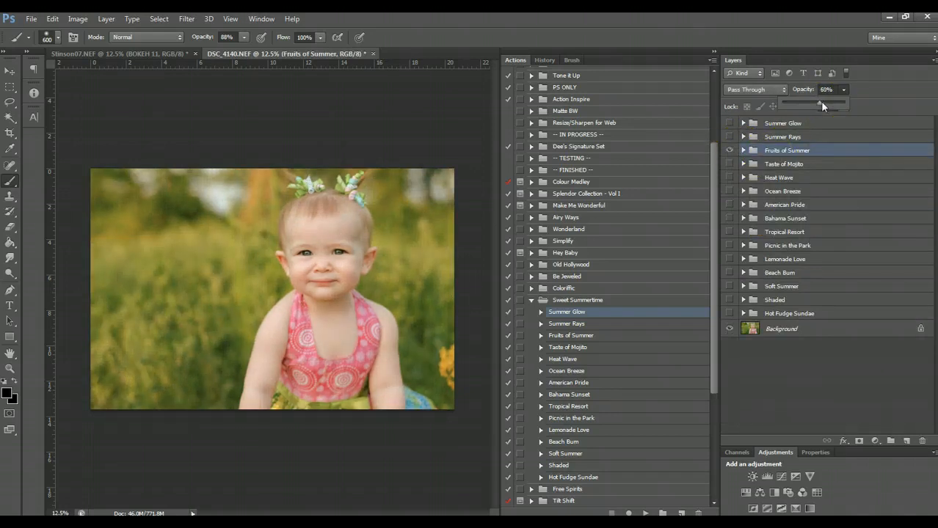
Hide the Fruits of Summer group, and show the Taste of Mojito group expanded with only its Mojito Mama layer visible.
click(727, 151)
click(727, 151)
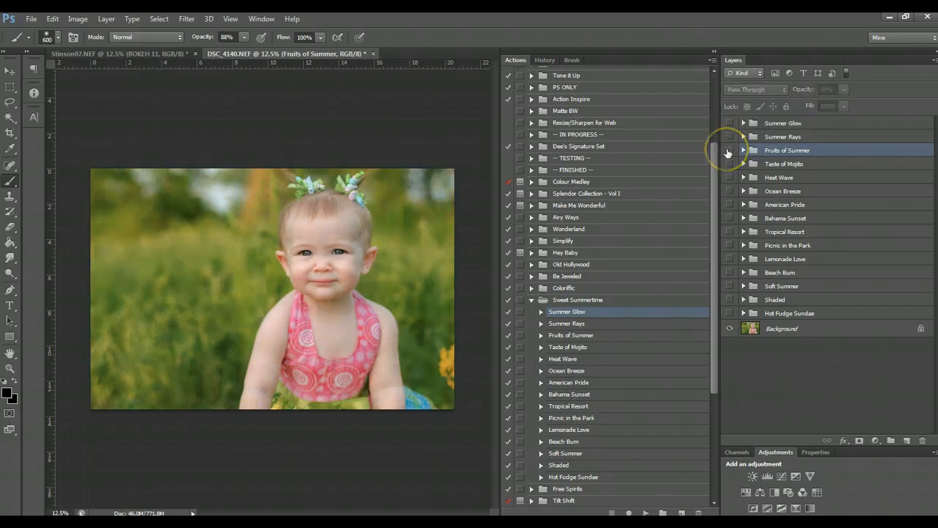
click(729, 163)
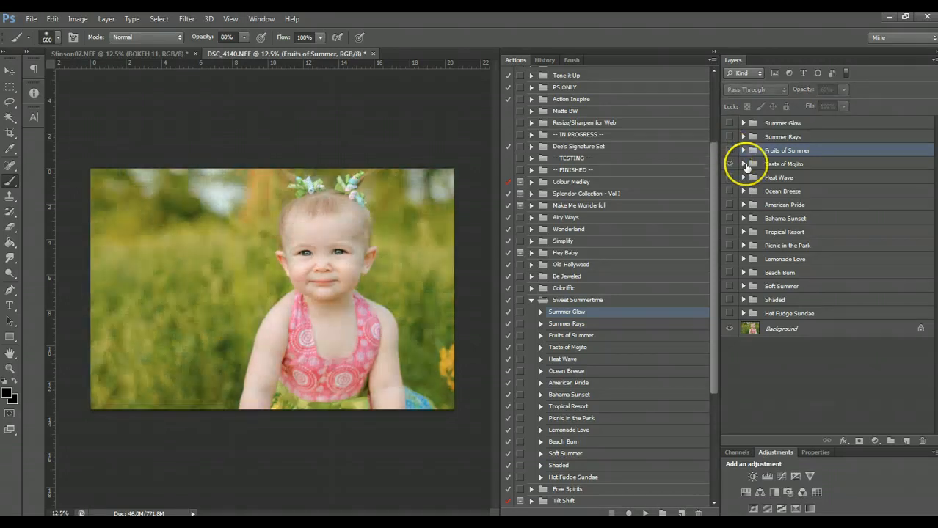
click(743, 163)
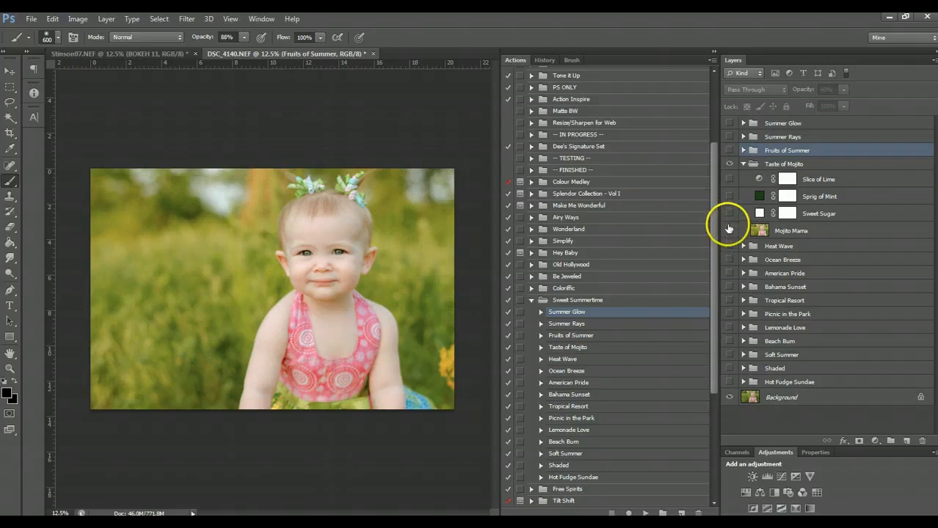
click(729, 164)
click(728, 164)
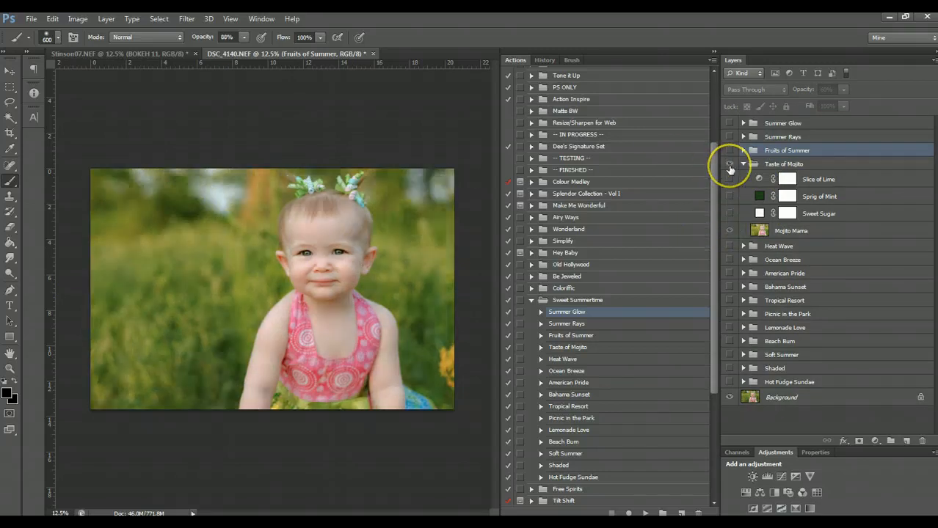
Check the Mojito Mama layer's effect by hiding and showing it, and turn on the Sweet Sugar layer above it.
click(798, 233)
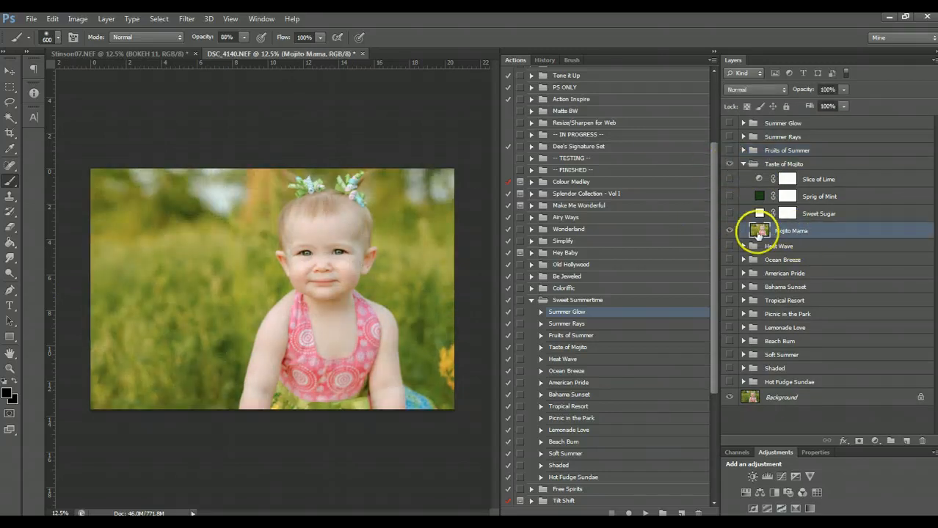
click(729, 234)
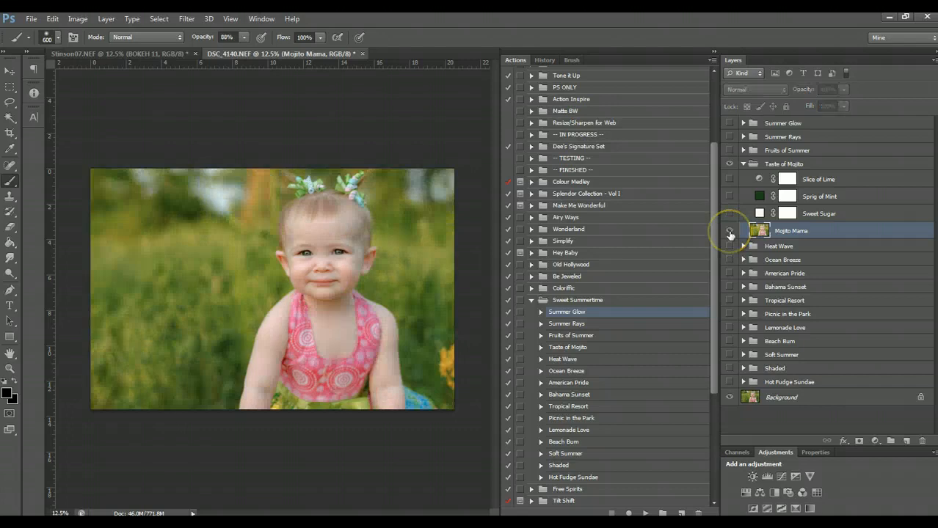
click(729, 233)
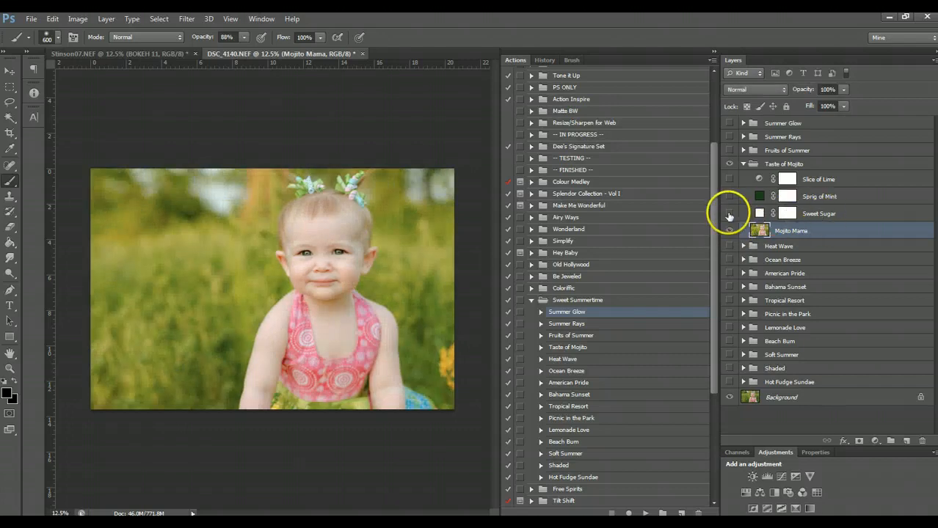
click(728, 213)
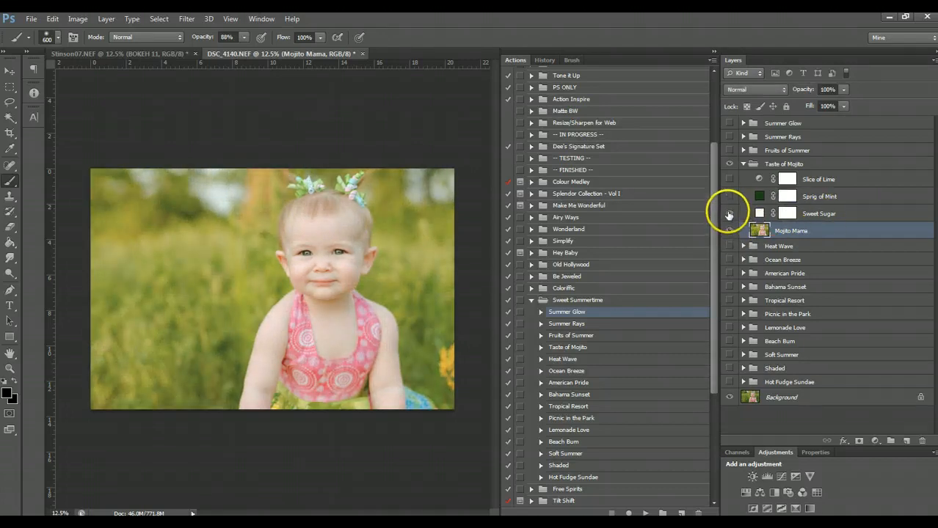
Turn on the Sprig of Mint layer, try stronger opacities for it, and settle on 7%.
click(728, 197)
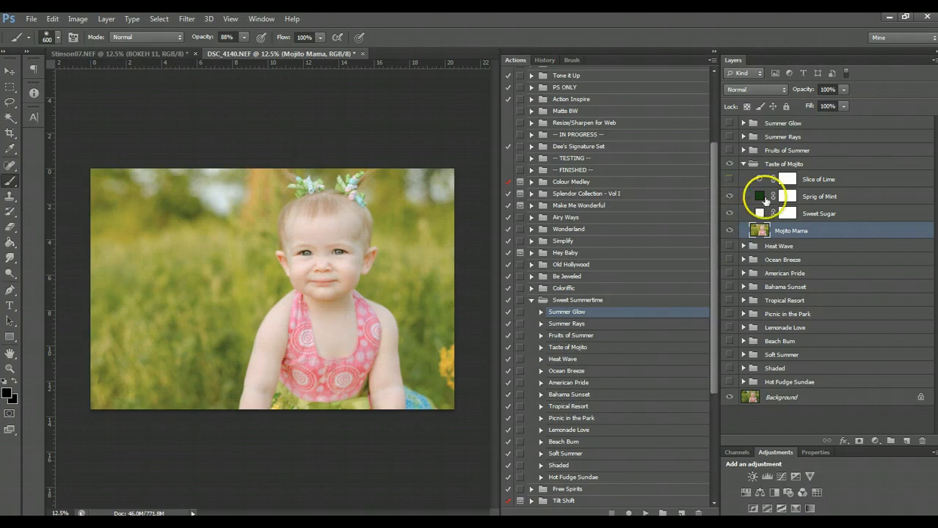
click(812, 196)
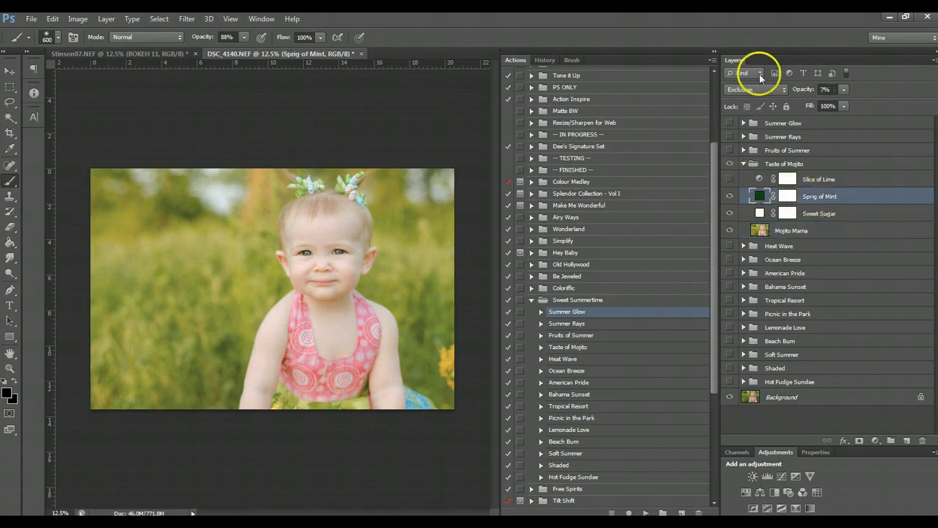
drag(842, 89, 909, 108)
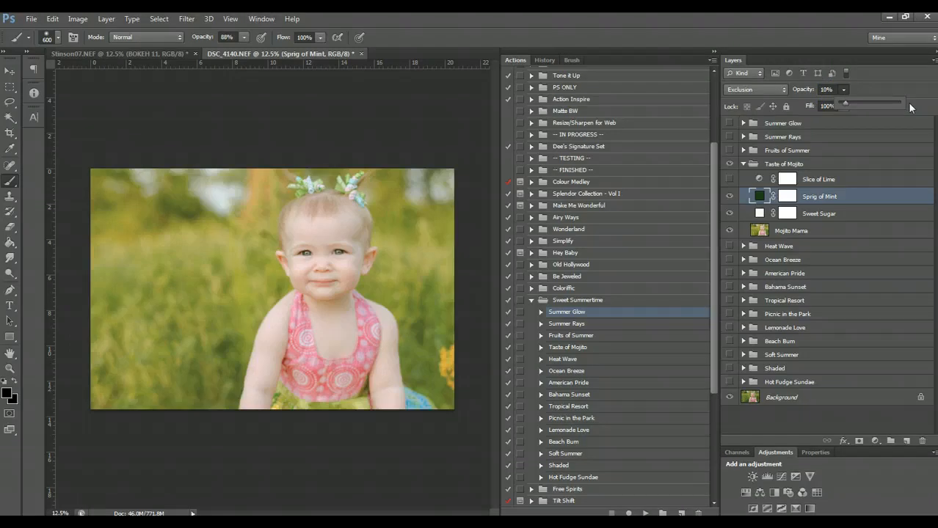
click(844, 107)
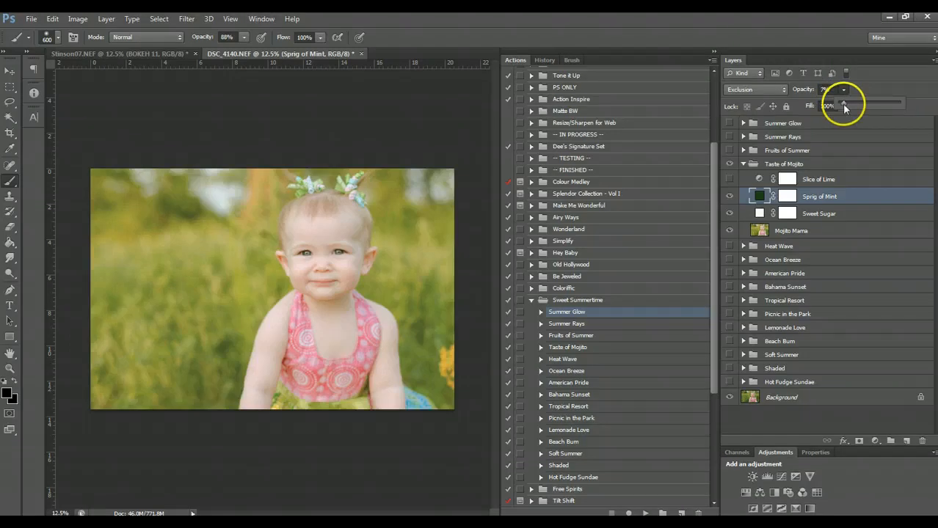
Turn on the Slice of Lime layer, comparing it hidden and shown, and hide the Sweet Sugar layer.
click(818, 182)
click(818, 180)
click(729, 180)
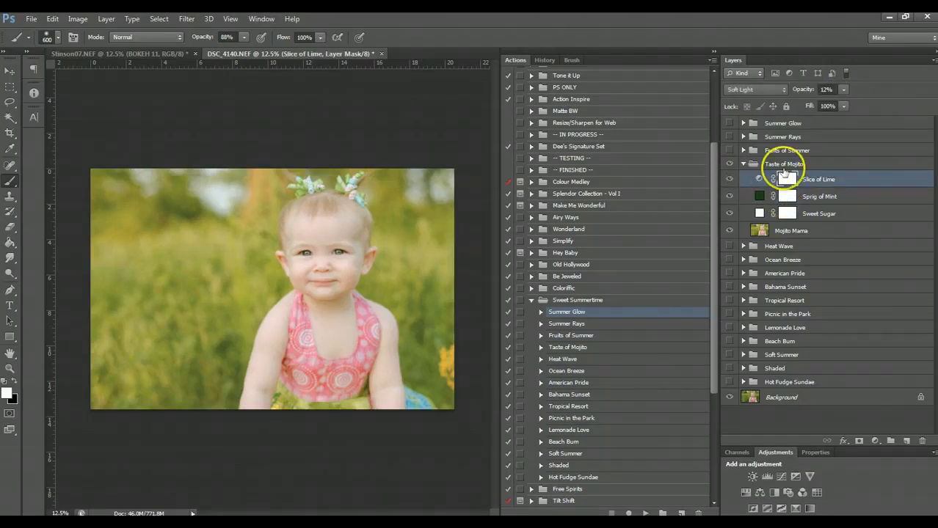
click(734, 179)
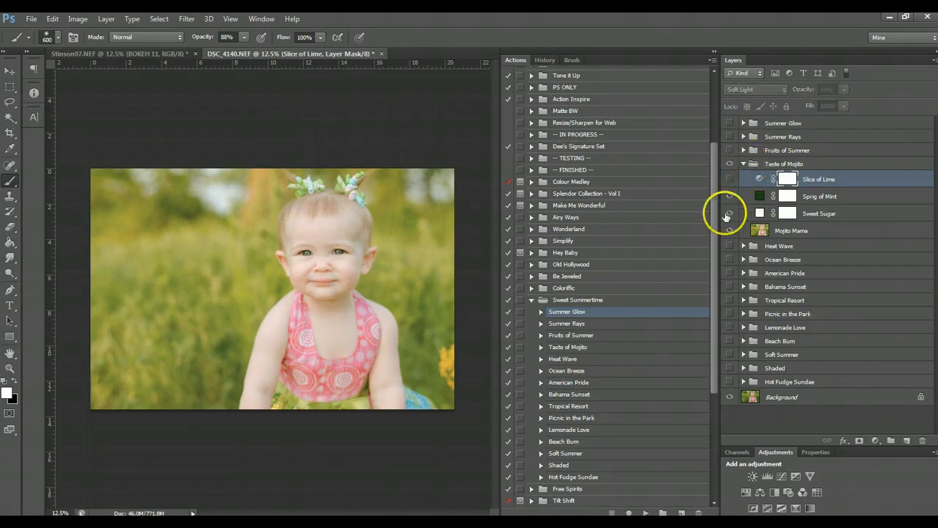
click(728, 179)
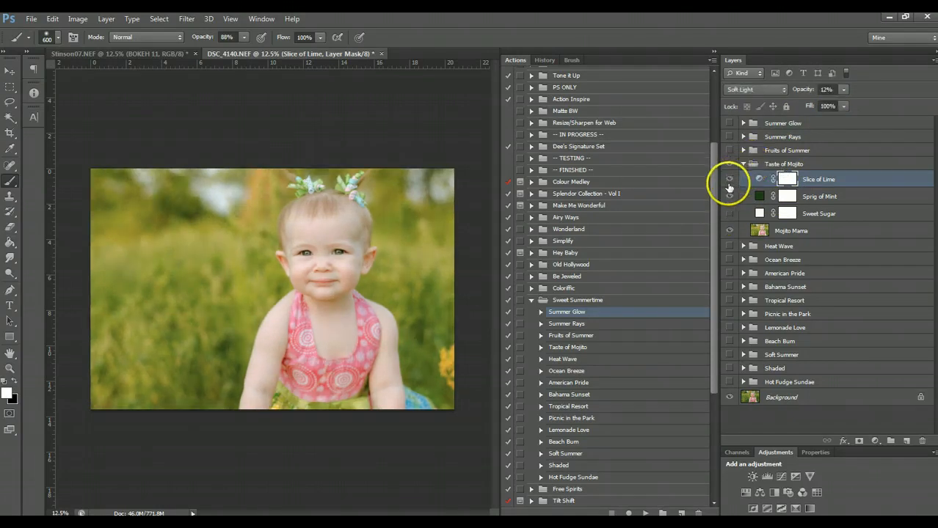
Preview the Slice of Lime layer at 100% and at a low opacity, and set it to 25%.
click(843, 89)
drag(842, 103, 846, 106)
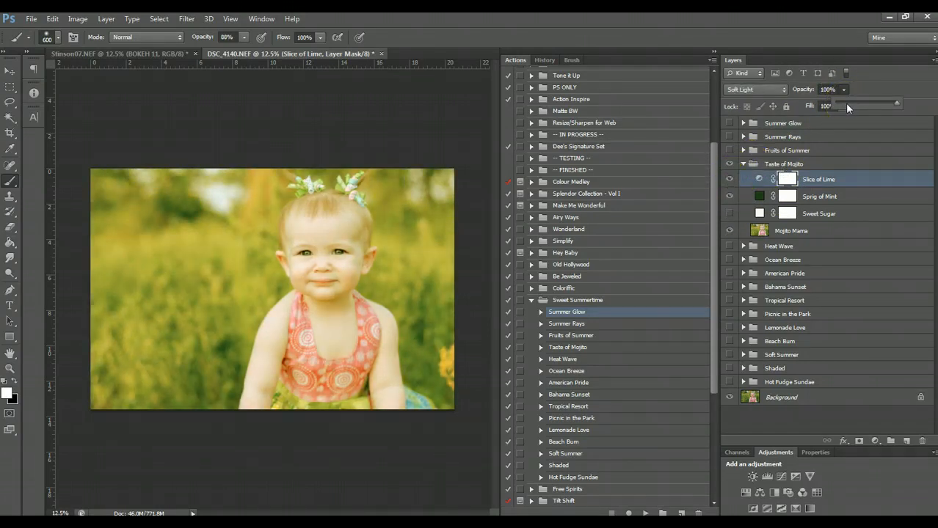
drag(904, 112, 842, 107)
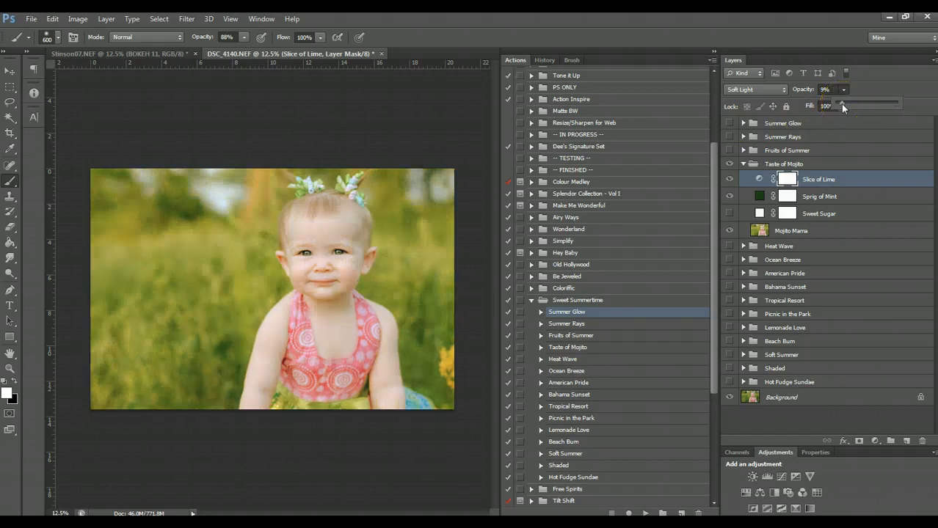
drag(843, 107, 851, 108)
Paint black on the Slice of Lime mask over the baby's face and body, and show the Slice of Lime and Sweet Sugar layers.
click(776, 179)
click(14, 380)
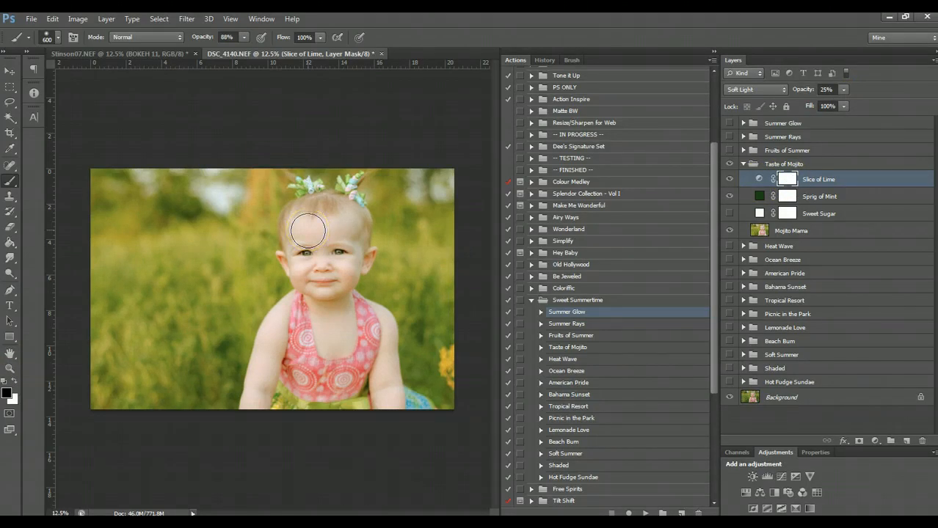
mouse_move(307, 231)
mouse_down()
mouse_move(314, 228)
mouse_move(318, 268)
mouse_move(306, 221)
mouse_move(301, 253)
mouse_move(312, 260)
mouse_move(293, 252)
mouse_move(323, 279)
mouse_move(341, 350)
mouse_up()
mouse_move(341, 360)
mouse_down()
mouse_move(353, 310)
mouse_move(332, 331)
mouse_up()
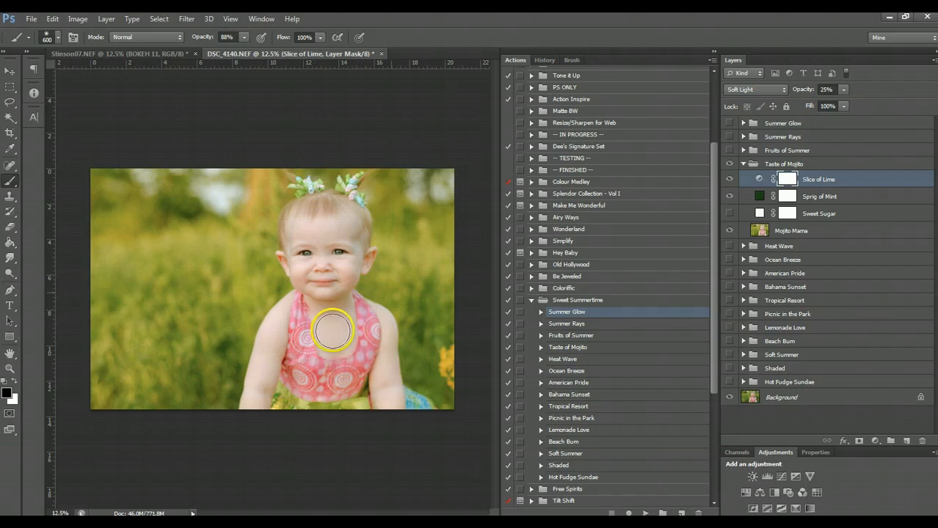
mouse_move(332, 332)
mouse_down()
mouse_move(320, 297)
mouse_move(349, 284)
mouse_move(341, 307)
mouse_up()
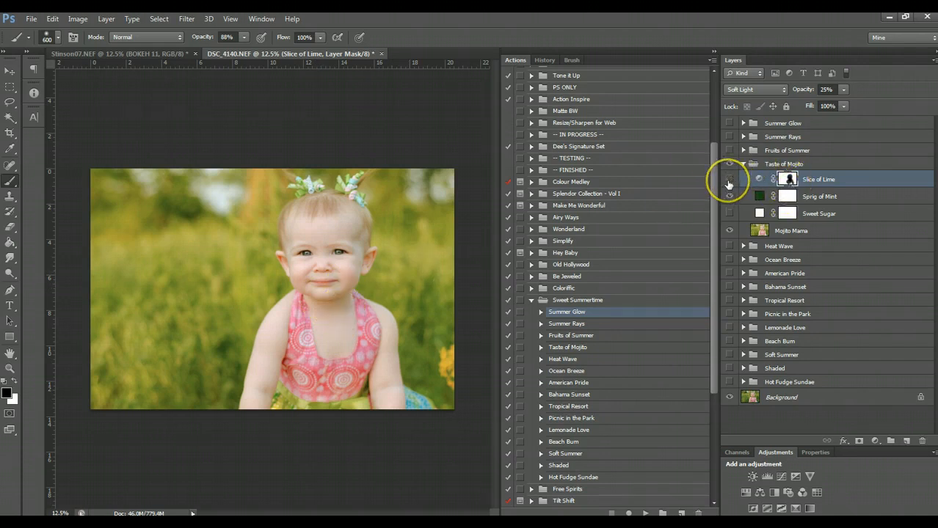
click(729, 181)
drag(729, 181, 728, 213)
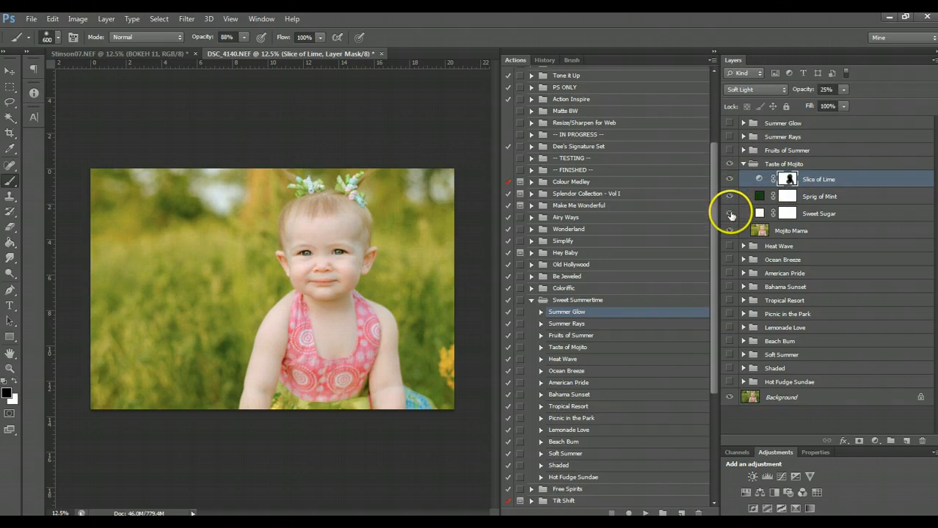
Collapse the Taste of Mojito group and lower the whole group's opacity to 50%.
click(742, 164)
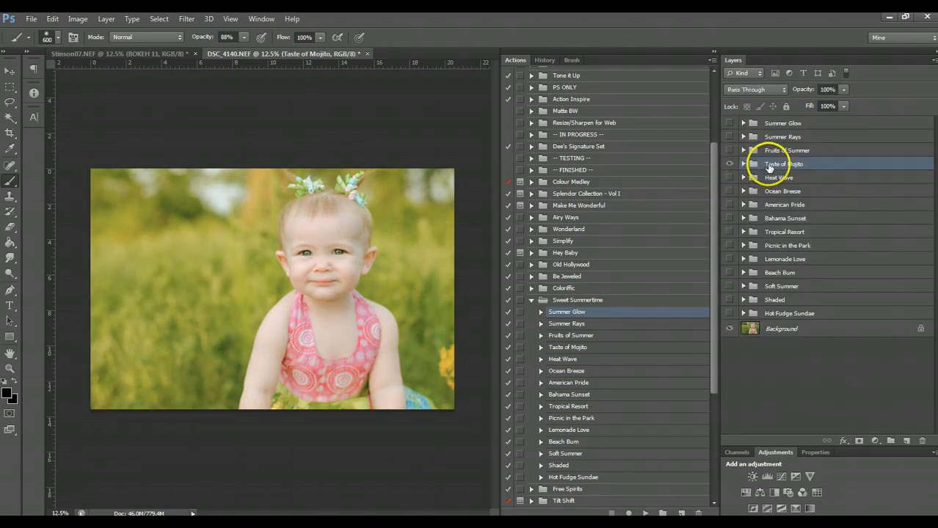
click(844, 90)
drag(823, 102, 813, 101)
Preview the Fruits of Summer, Summer Rays and Summer Glow groups in turn on top of Taste of Mojito.
click(726, 150)
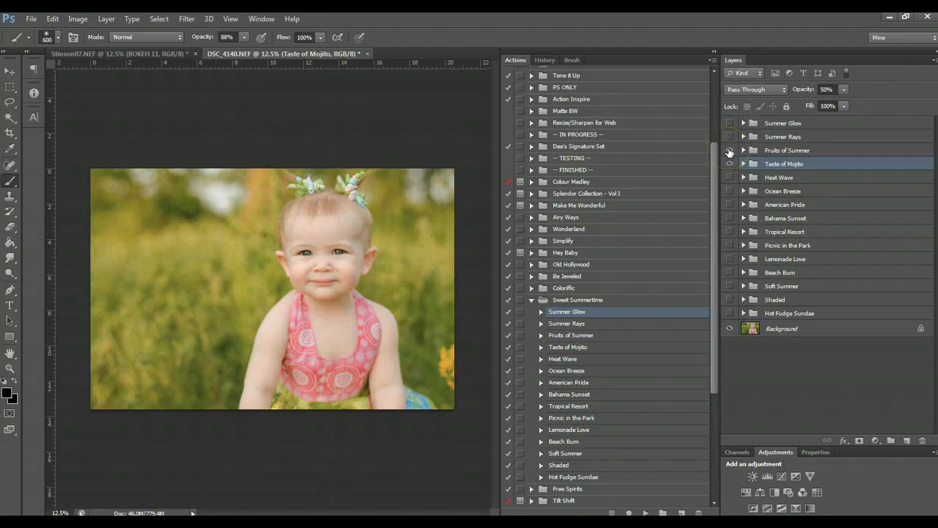
click(728, 137)
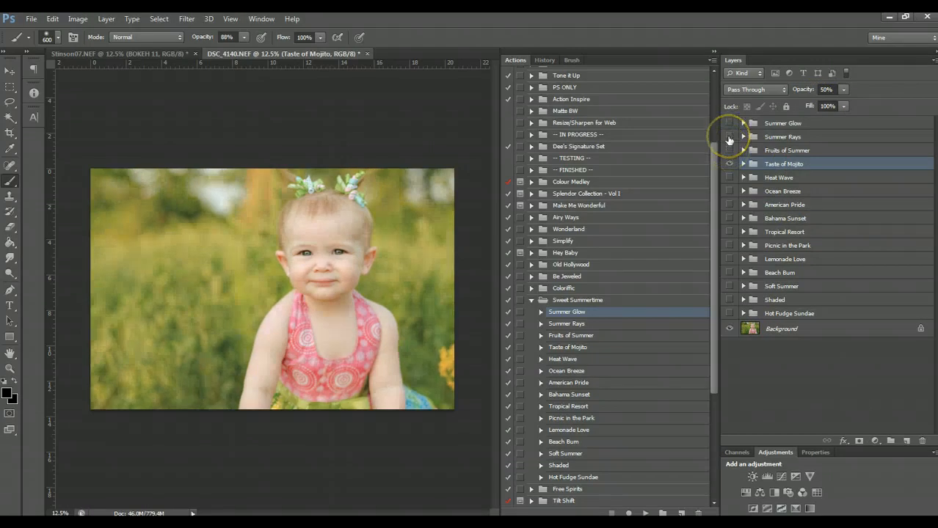
click(729, 124)
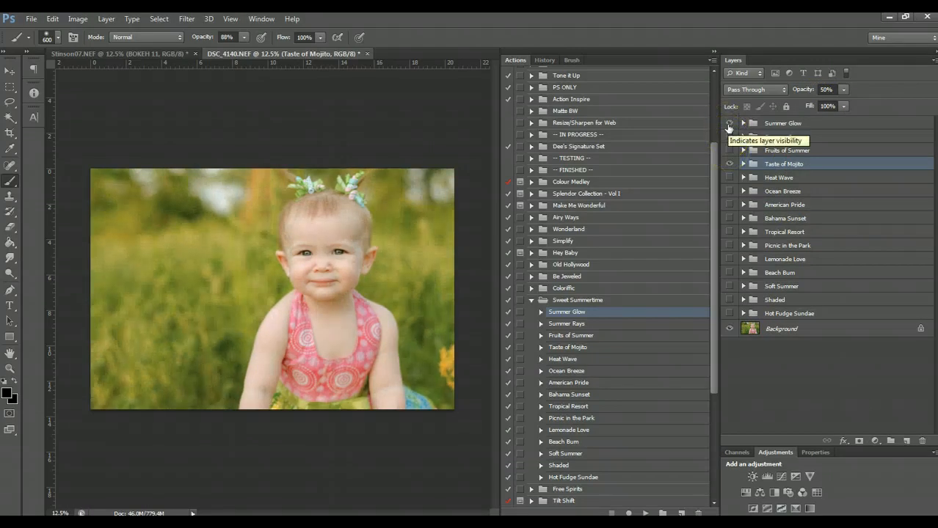
click(728, 124)
Switch visibility from Taste of Mojito to the expanded Heat Wave group, and lower its Heat Wave layer's opacity to 62%.
click(729, 163)
click(742, 178)
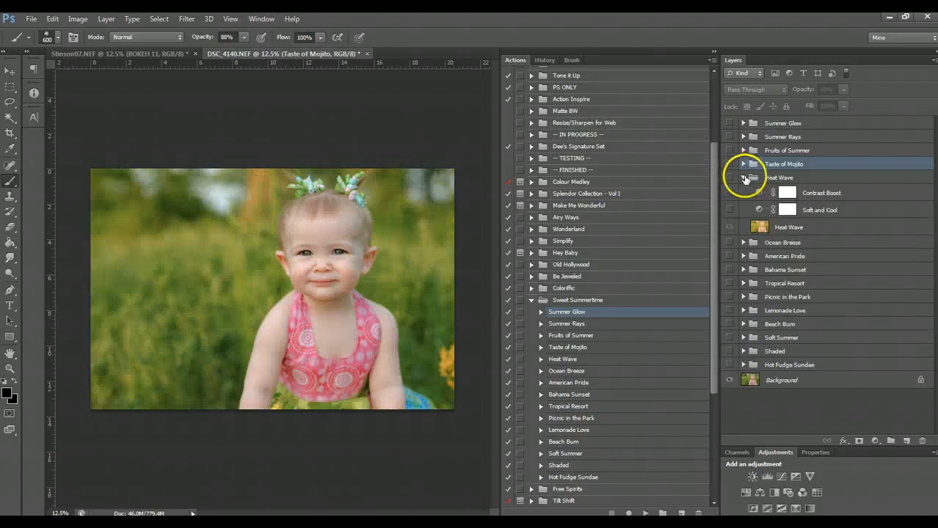
click(730, 178)
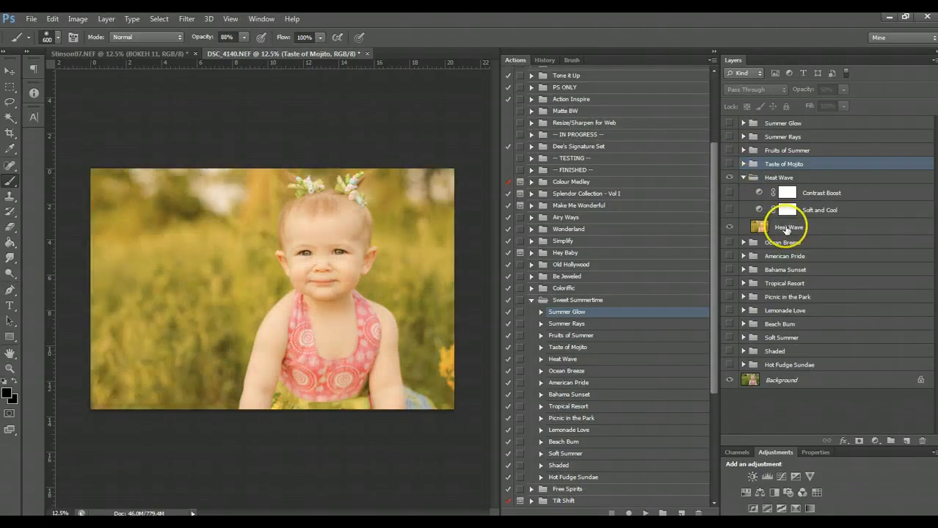
click(780, 226)
drag(841, 100, 821, 105)
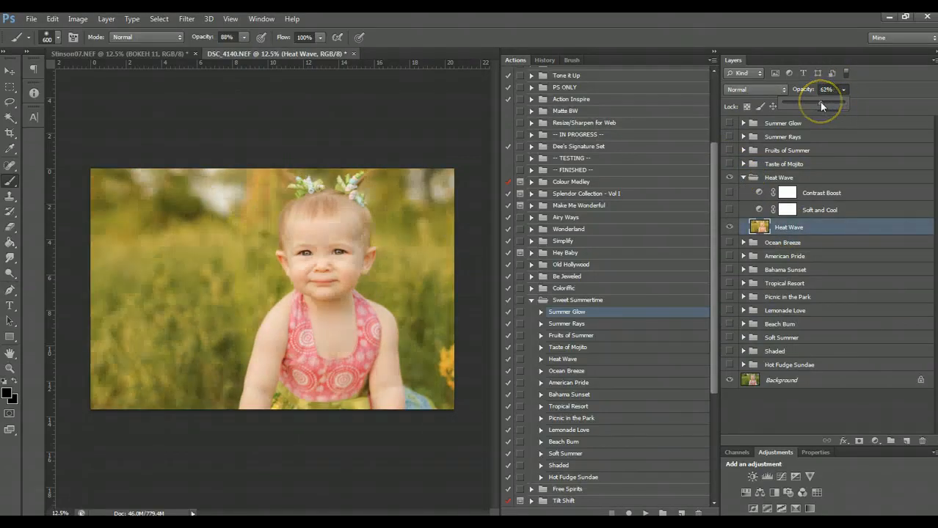
Turn on the Soft and Cool layer, preview it at 100% opacity, and set it to Soft Light at 10%.
click(729, 210)
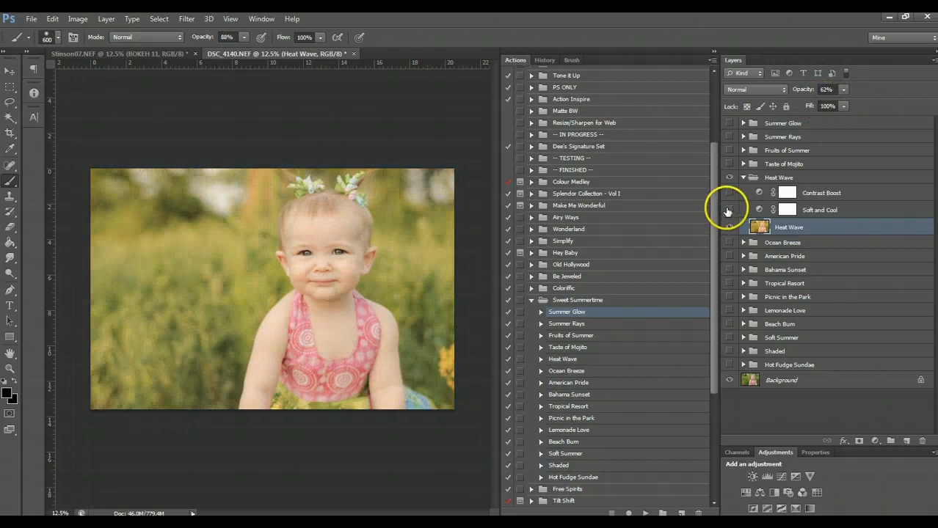
click(787, 210)
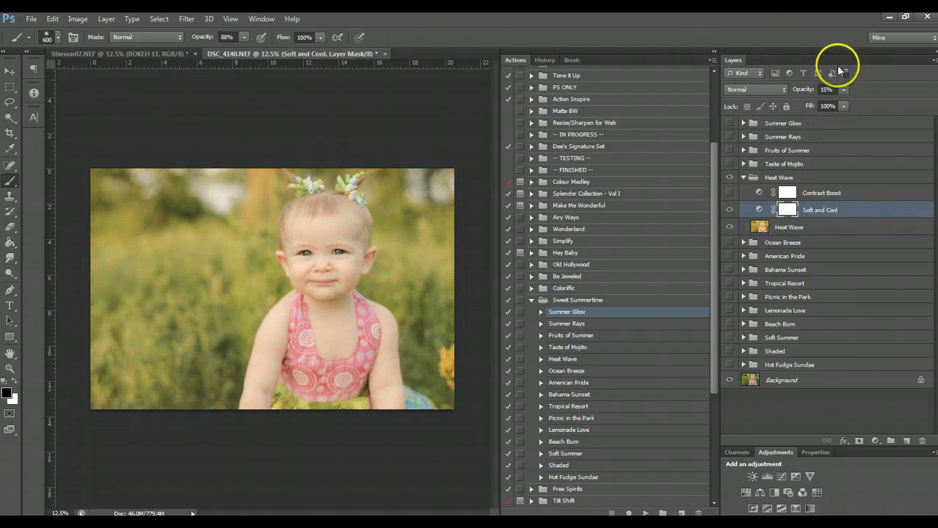
click(843, 88)
drag(856, 100, 895, 106)
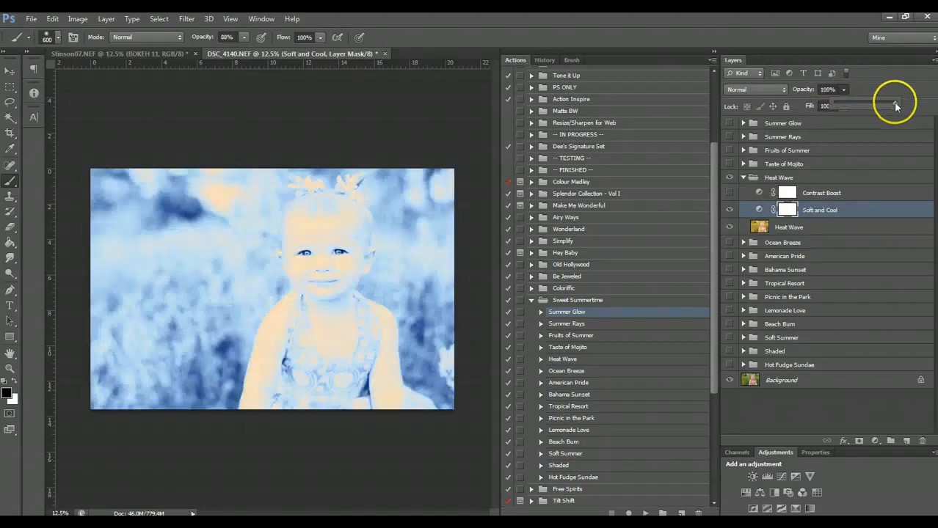
drag(838, 104, 841, 106)
Turn on the Contrast Boost layer and collapse the Heat Wave group.
click(810, 197)
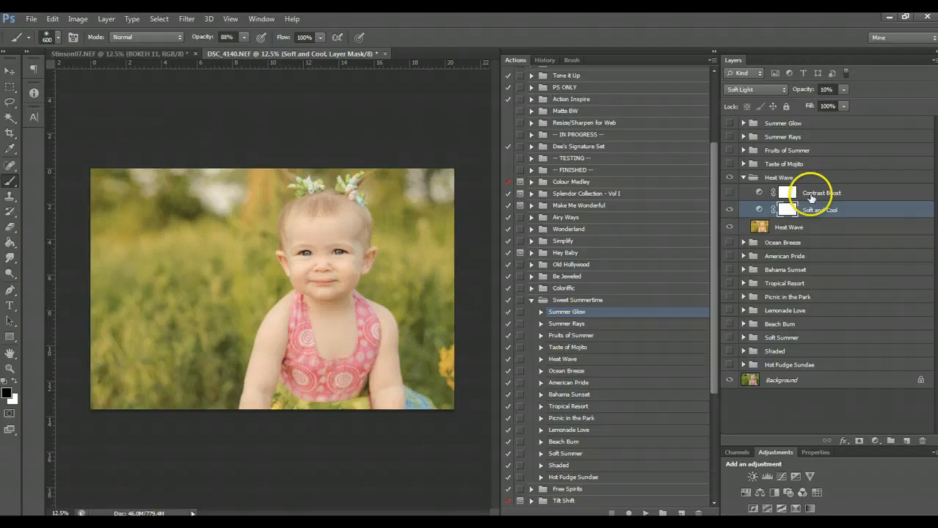
click(729, 193)
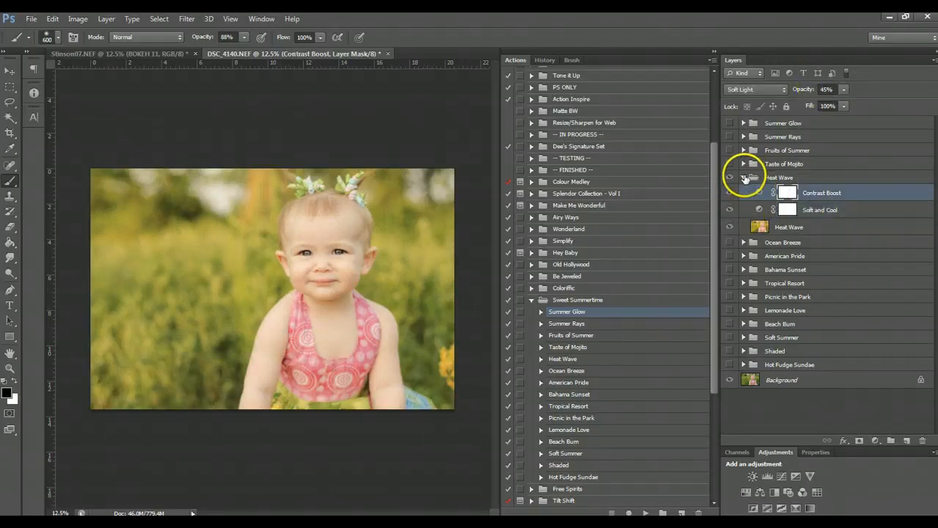
click(746, 178)
Hide the Heat Wave group and show the Ocean Breeze group with its layers expanded.
click(728, 178)
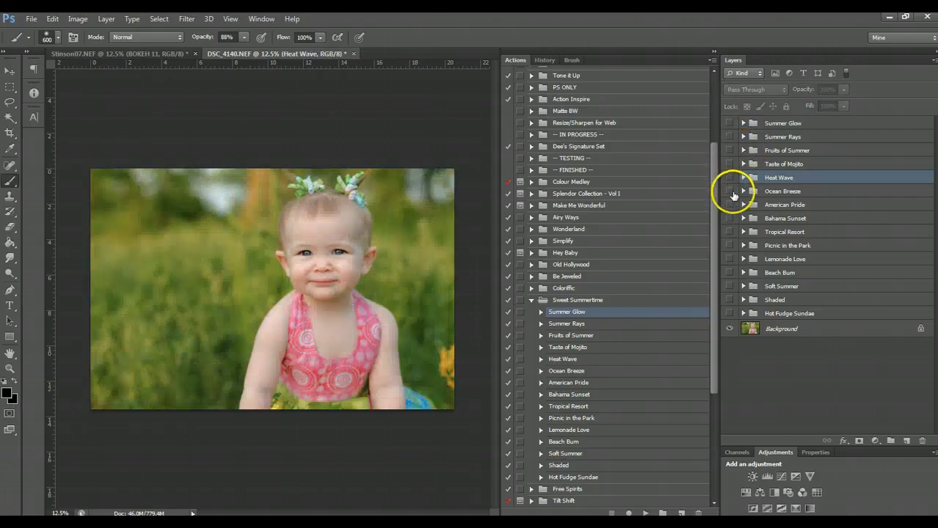
click(729, 192)
click(737, 189)
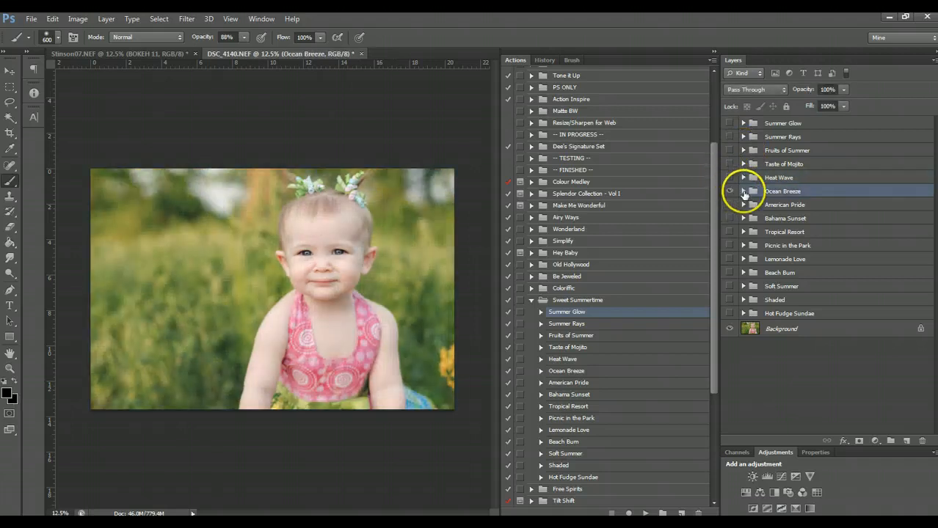
click(743, 191)
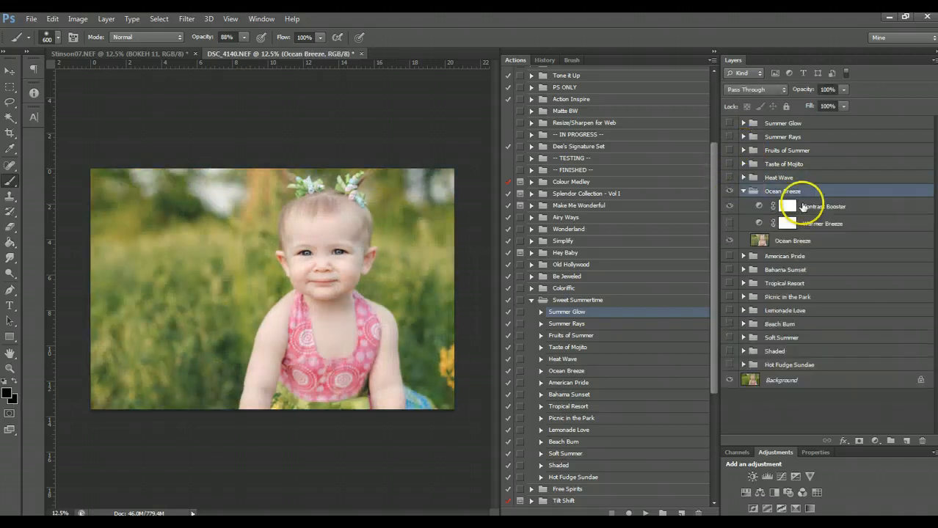
Compare the Contrast Booster layer hidden and shown, and set the Ocean Breeze layer's opacity to 54%.
click(728, 206)
click(728, 206)
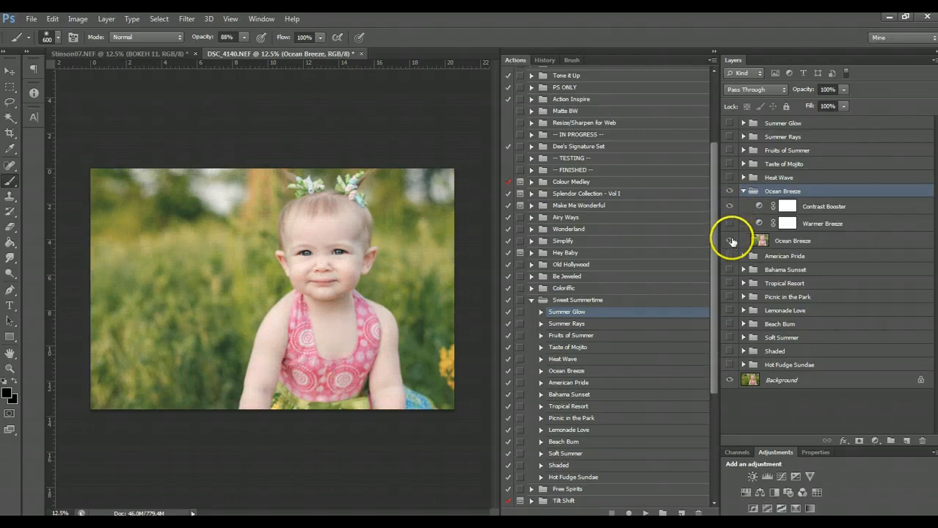
click(777, 240)
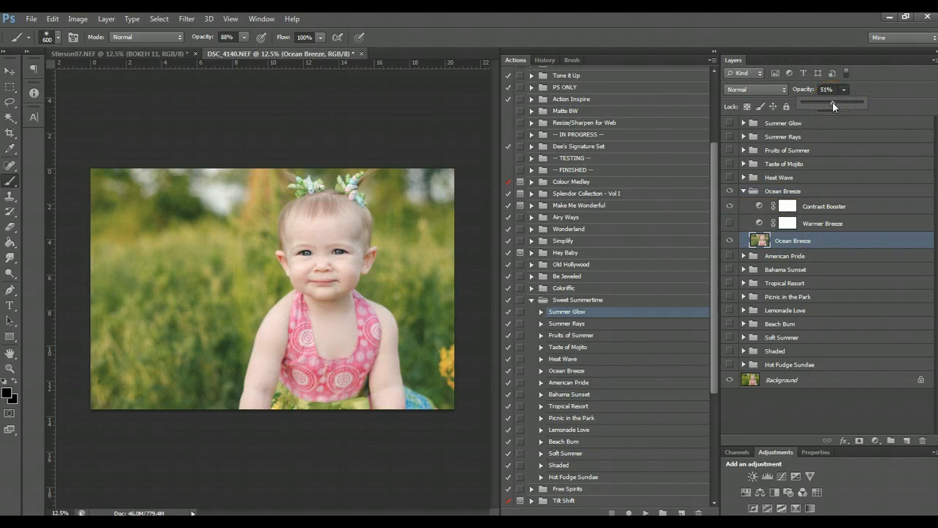
drag(832, 104, 835, 104)
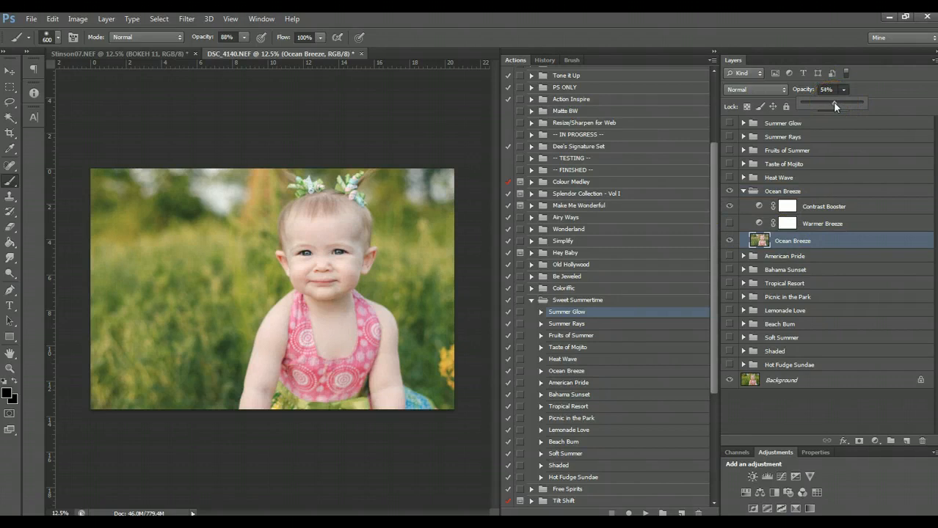
Turn on the Warmer Breeze layer and collapse the Ocean Breeze group.
click(730, 223)
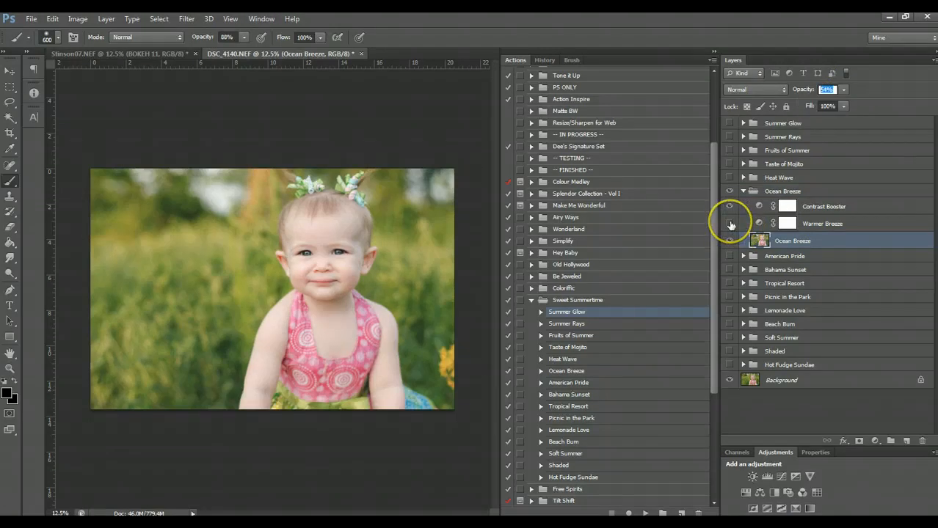
click(808, 223)
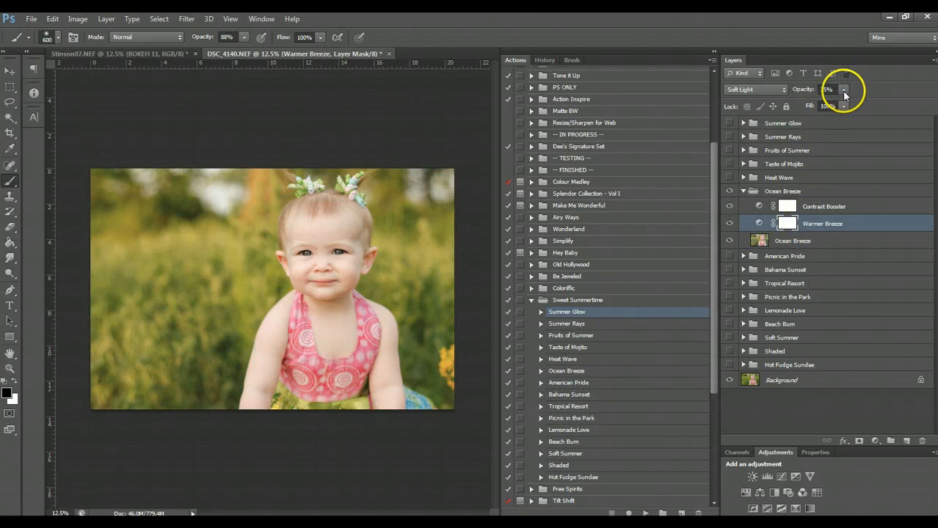
click(743, 192)
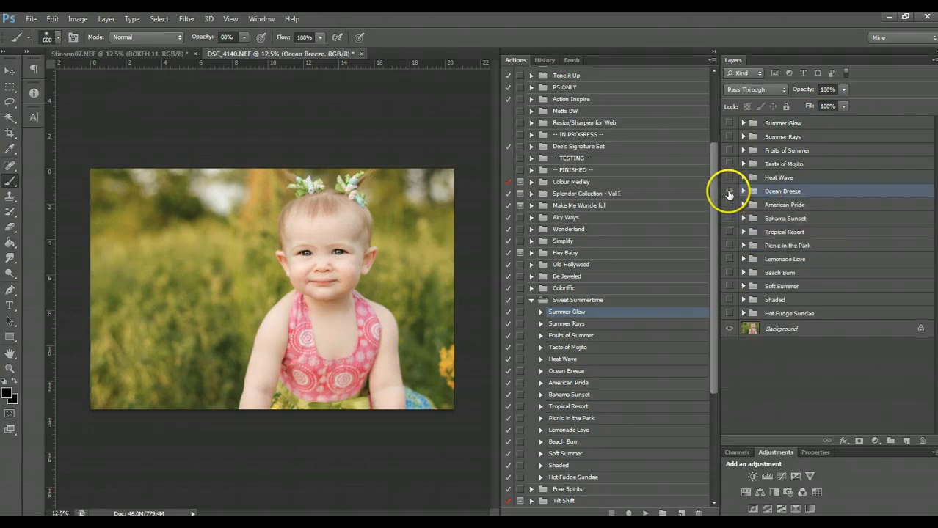
Hide the Ocean Breeze group and show the American Pride group with its layers expanded.
click(729, 192)
click(729, 205)
click(744, 204)
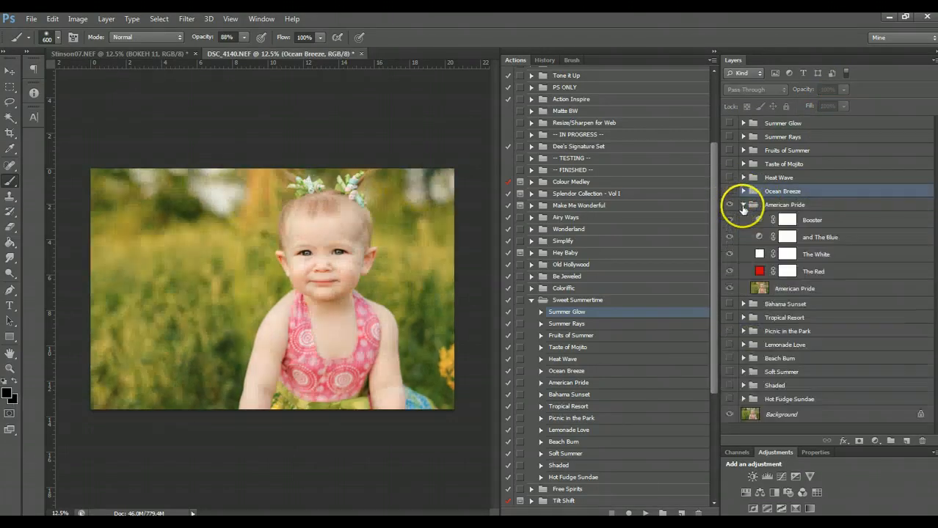
Compare the American Pride group and its base layer hidden and shown, and set the American Pride layer's opacity to 69%.
click(729, 205)
click(728, 205)
click(790, 288)
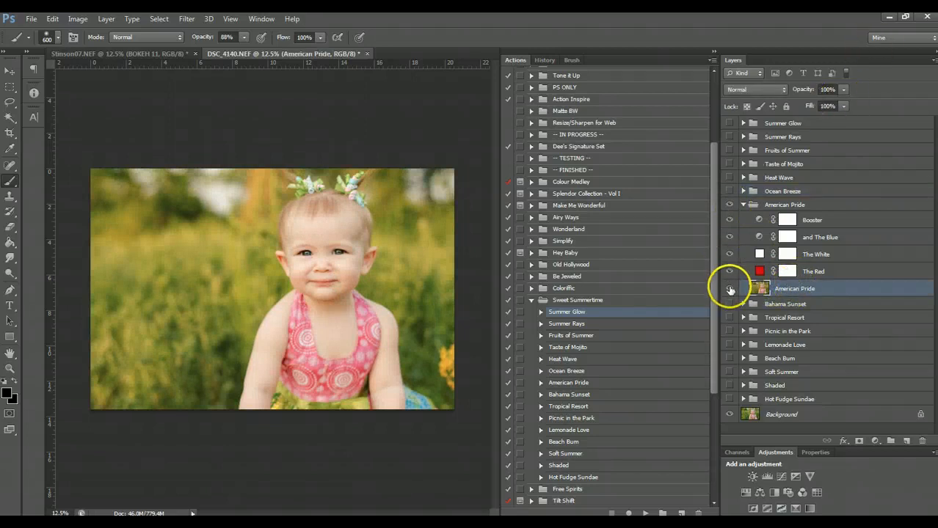
click(729, 288)
click(729, 288)
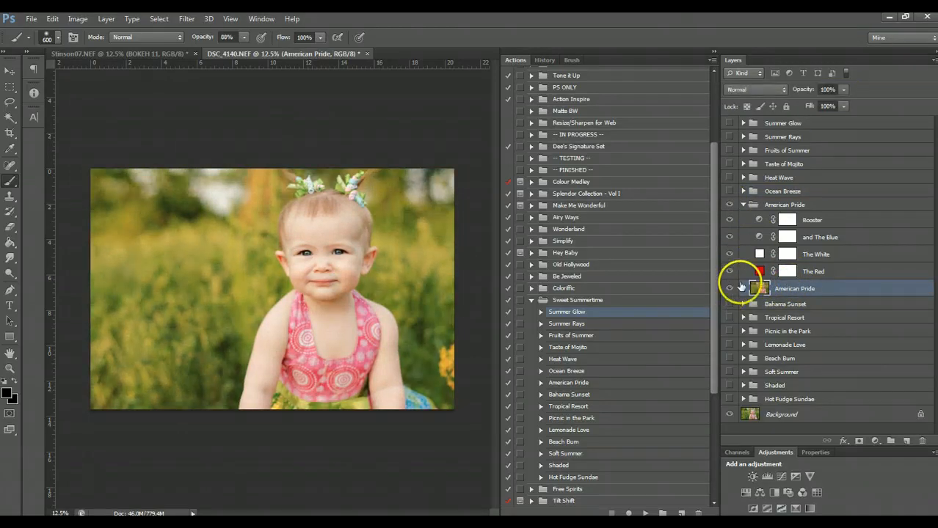
drag(844, 90, 826, 106)
Compare The Red and The White layers of the American Pride group, each hidden and shown.
click(813, 269)
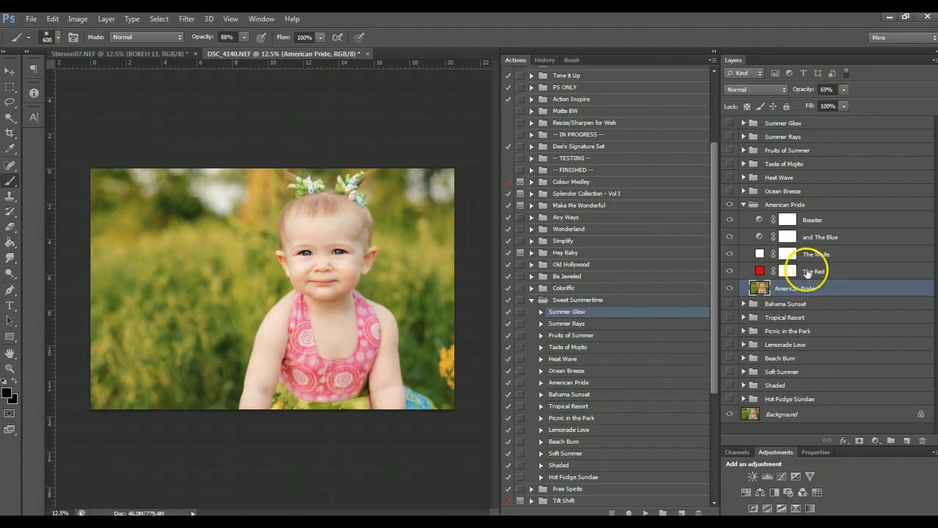
click(730, 272)
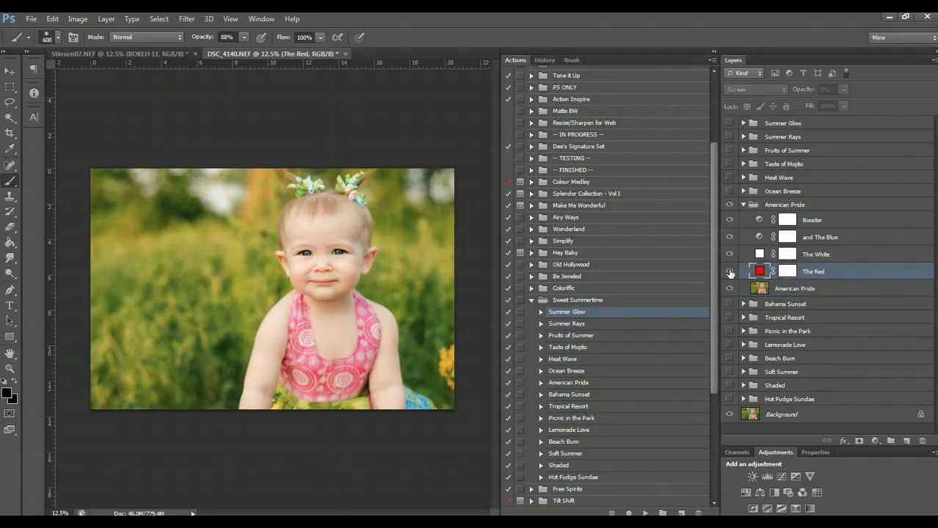
click(730, 271)
click(729, 272)
click(729, 272)
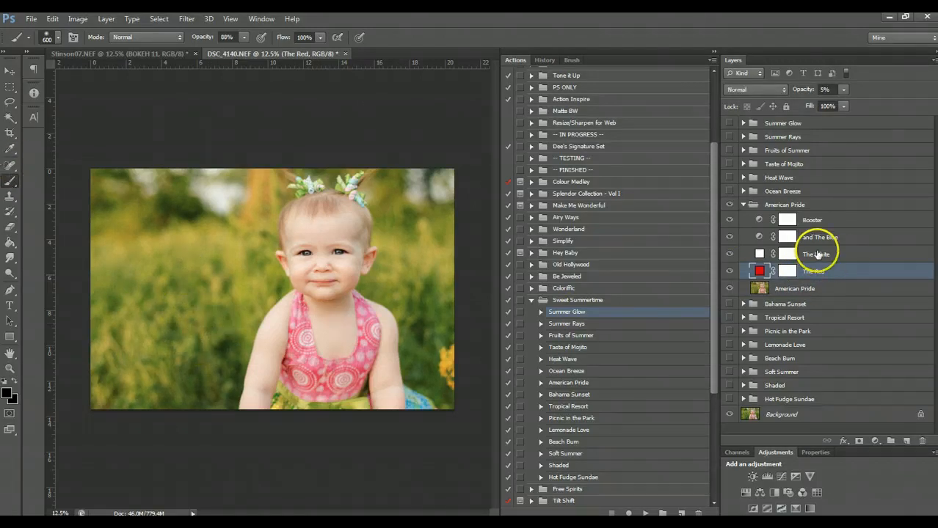
click(817, 253)
click(730, 255)
click(731, 255)
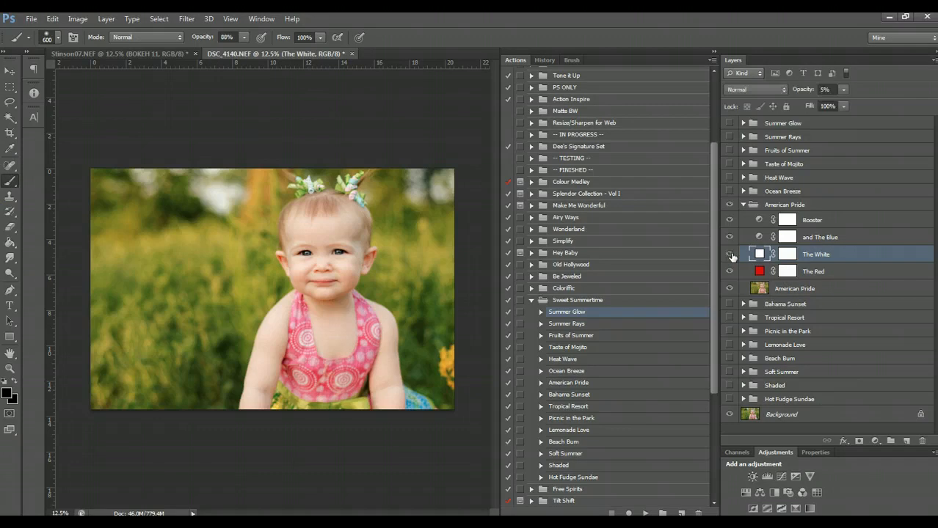
Compare the portrait with the "and The Blue" layer hidden and shown.
click(821, 238)
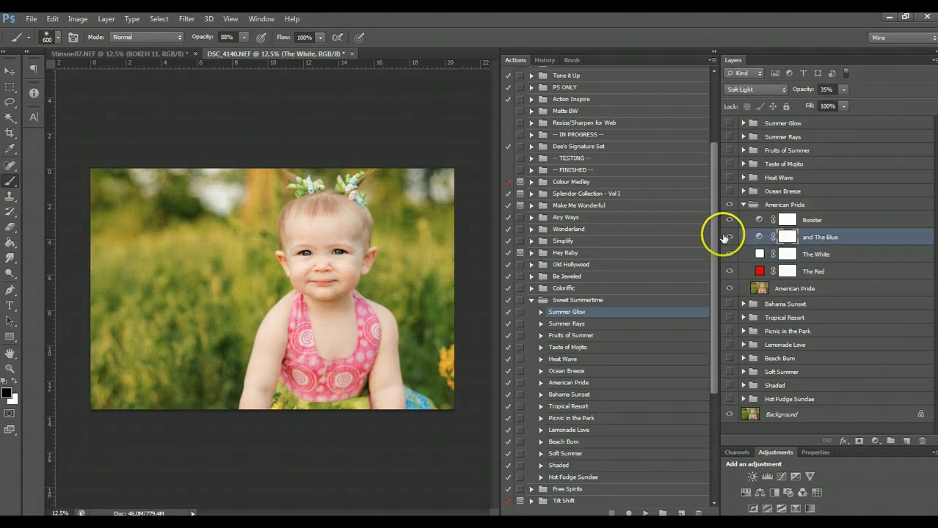
click(729, 239)
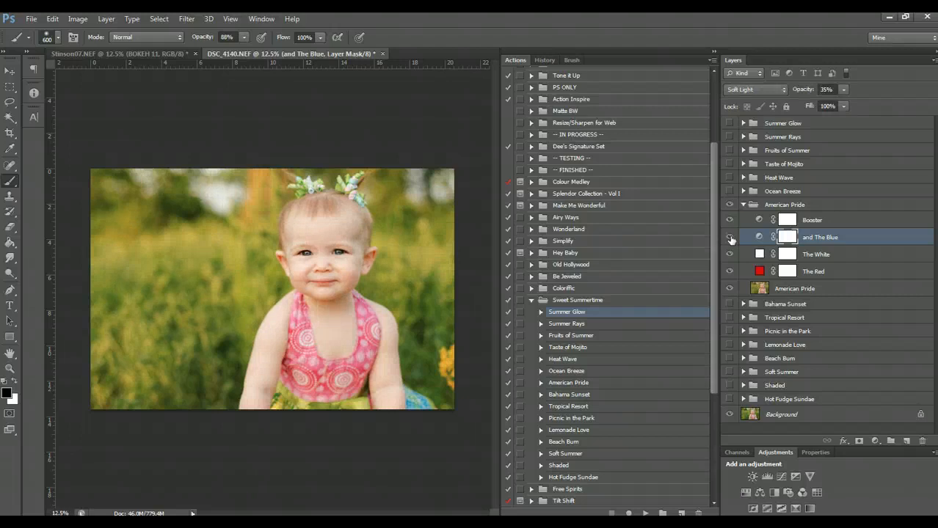
click(730, 239)
Compare the Booster layer hidden and shown, and set its opacity to 57%.
click(821, 233)
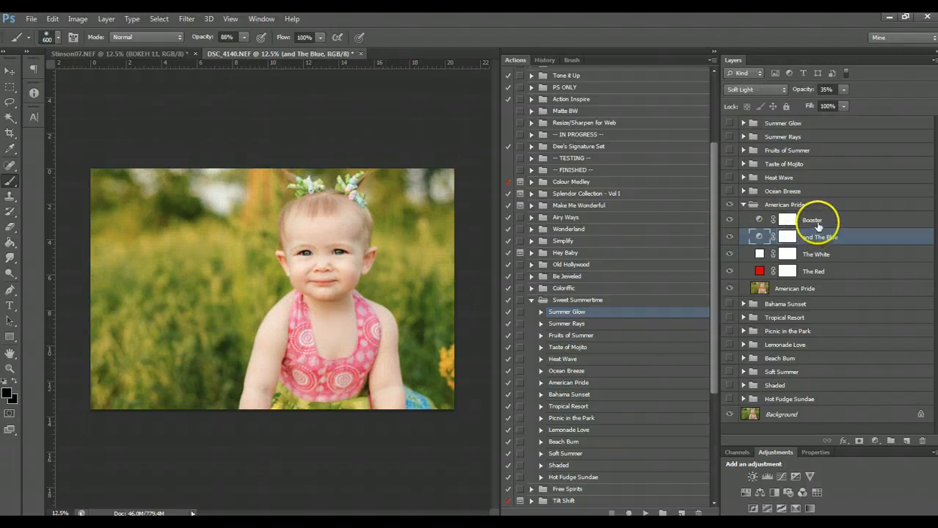
click(729, 221)
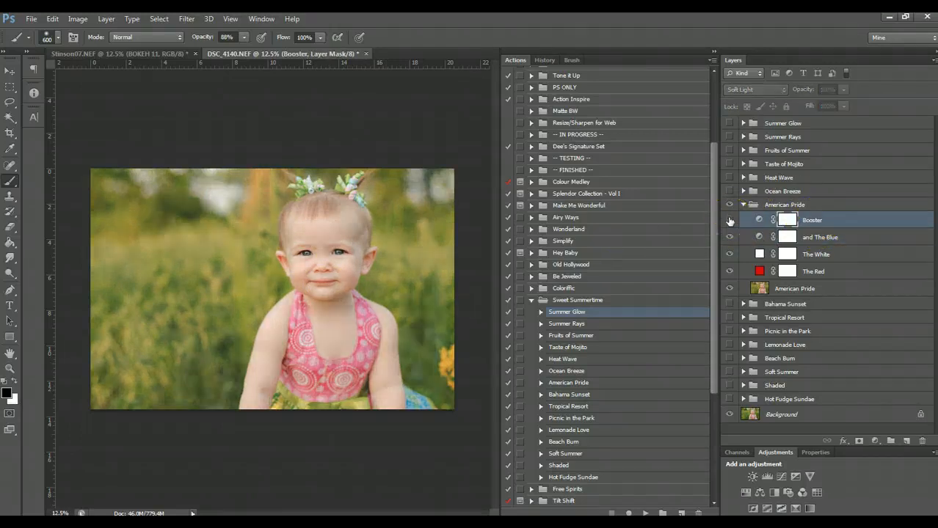
click(730, 221)
click(729, 222)
click(730, 221)
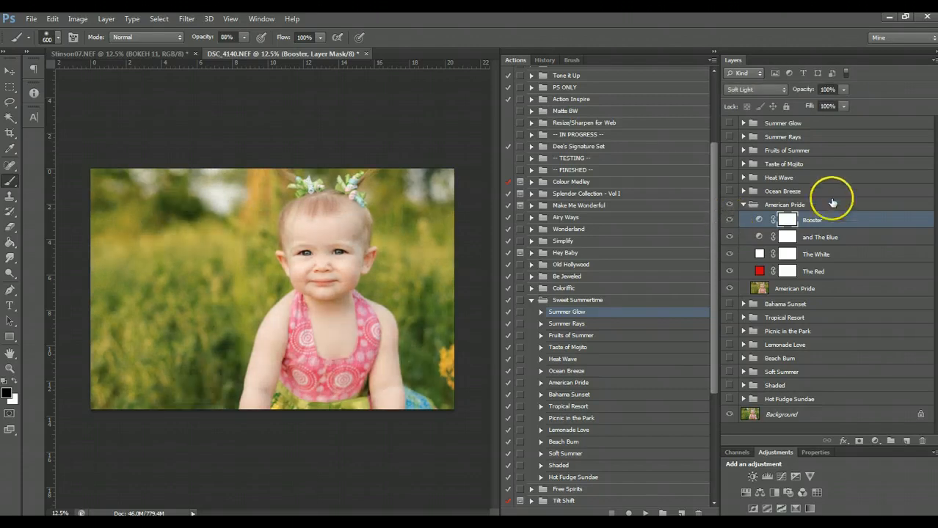
click(842, 90)
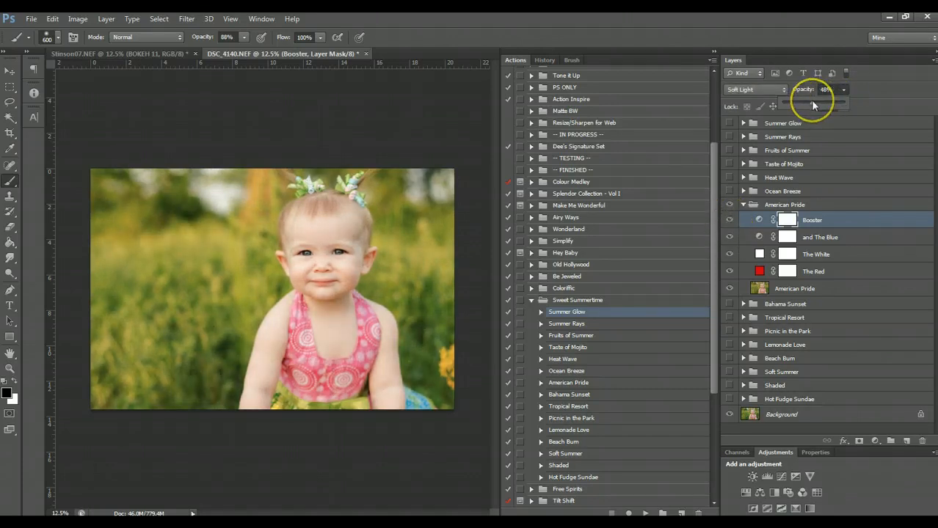
click(755, 210)
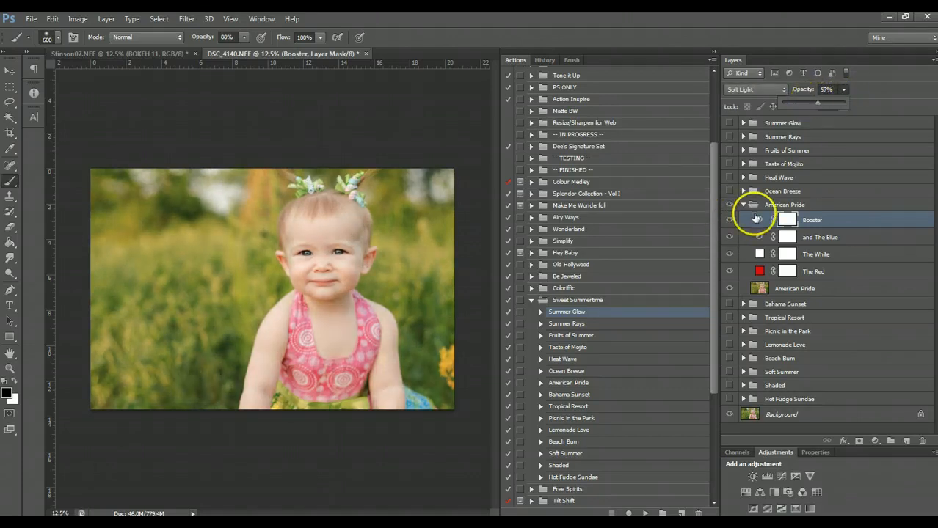
Collapse the American Pride group and hide it after a before-and-after comparison of its effect.
click(744, 206)
click(729, 207)
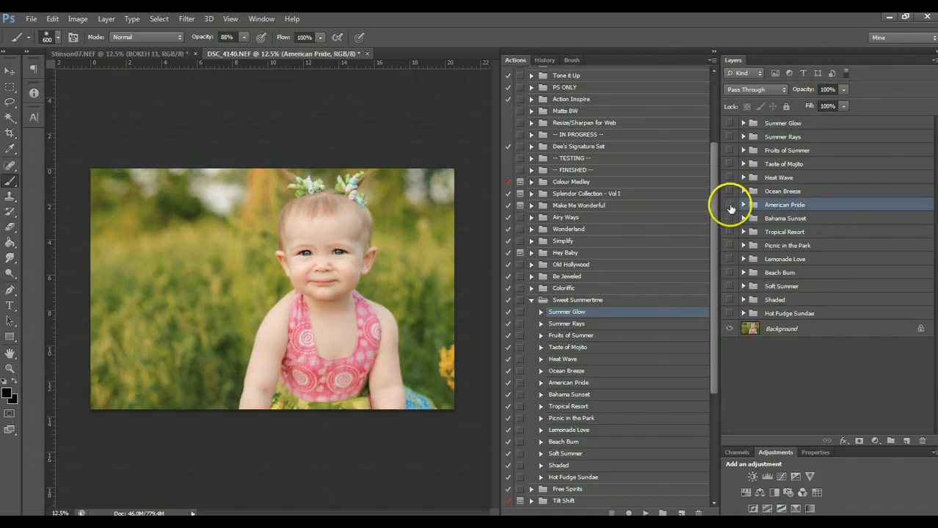
click(729, 206)
click(729, 206)
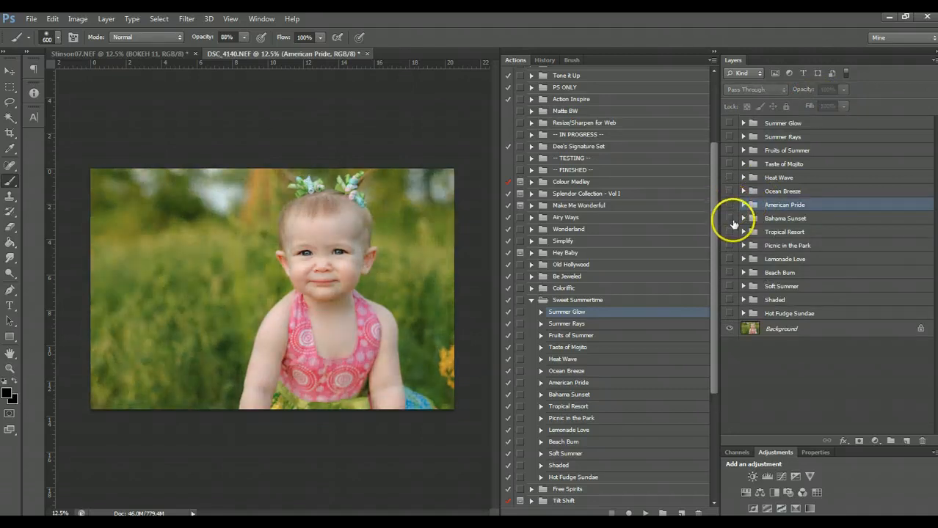
Show the Bahama Sunset group with its layers expanded, and preview its Bahama Sunset and Purple Sunset layers.
click(730, 219)
click(743, 218)
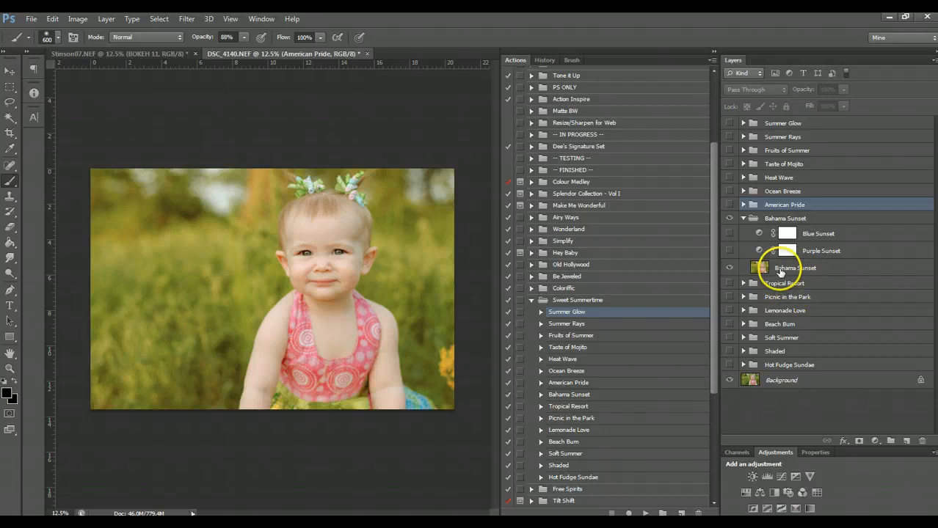
click(729, 268)
click(810, 265)
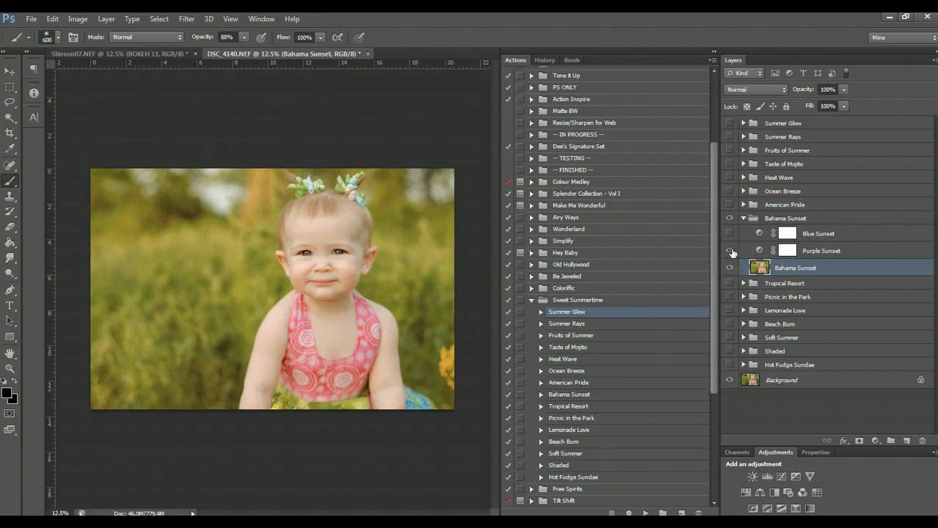
click(733, 252)
Turn on the Blue Sunset layer and set its opacity to 16%.
click(733, 236)
click(833, 233)
drag(843, 89, 876, 107)
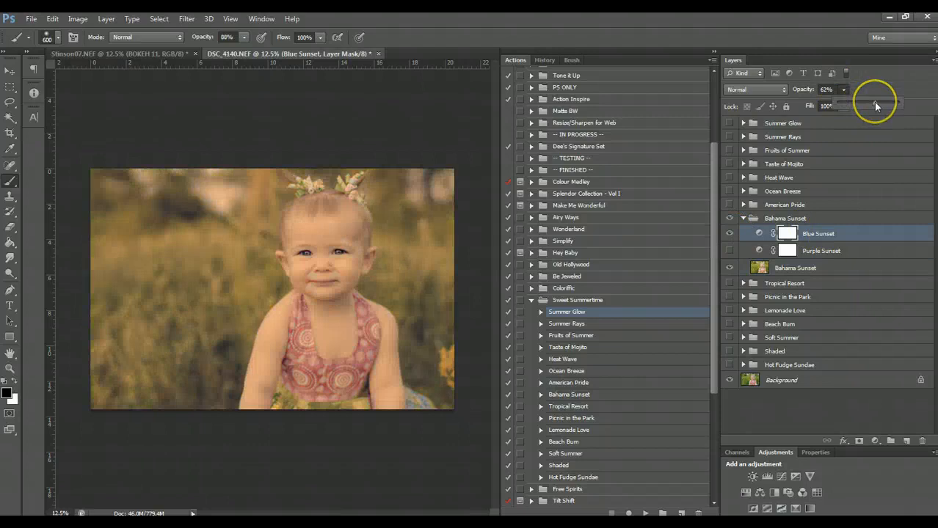
key(ctrl+z)
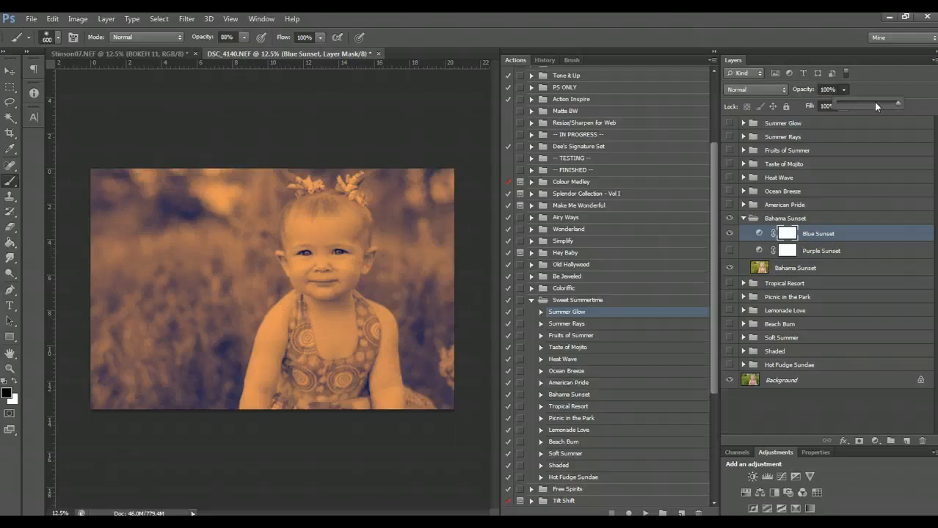
text(16)
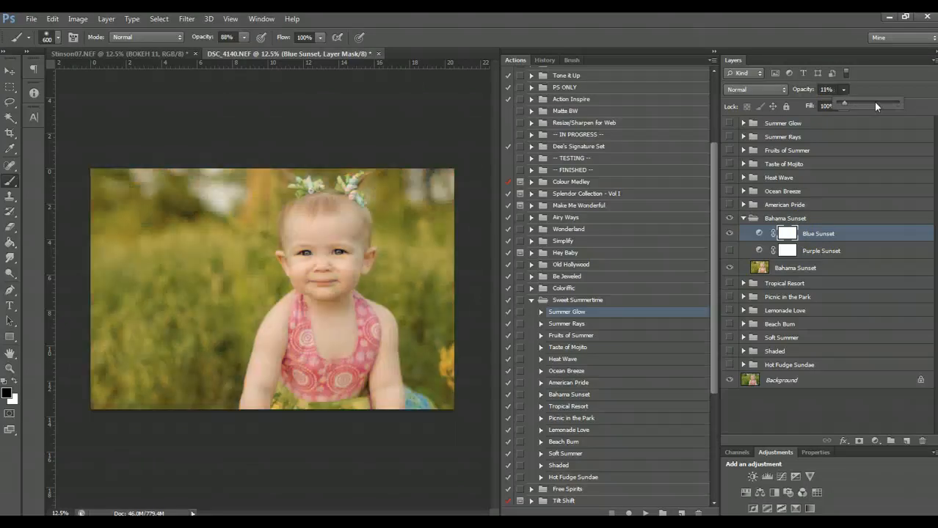
drag(842, 104, 848, 110)
Turn on the Purple Sunset layer and set its blend mode to Soft Light at 17% opacity.
click(729, 250)
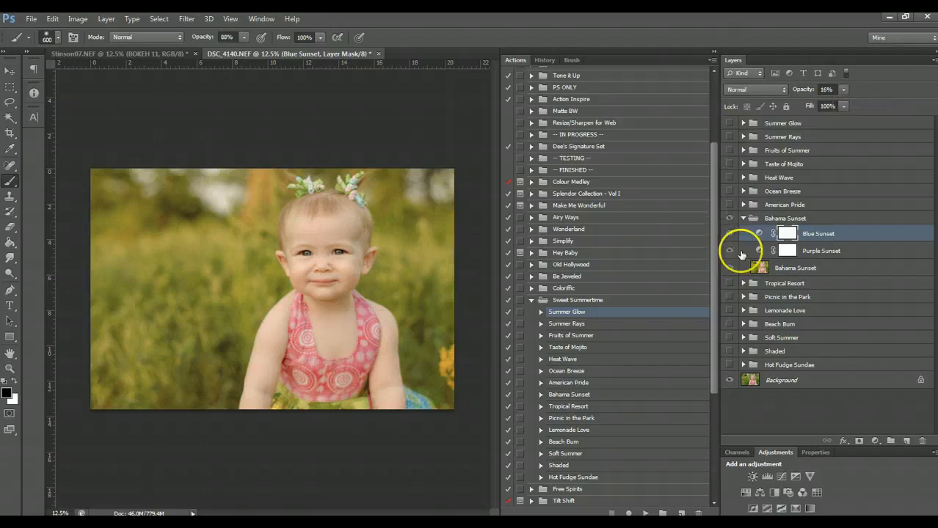
click(833, 251)
drag(848, 105, 897, 104)
click(746, 90)
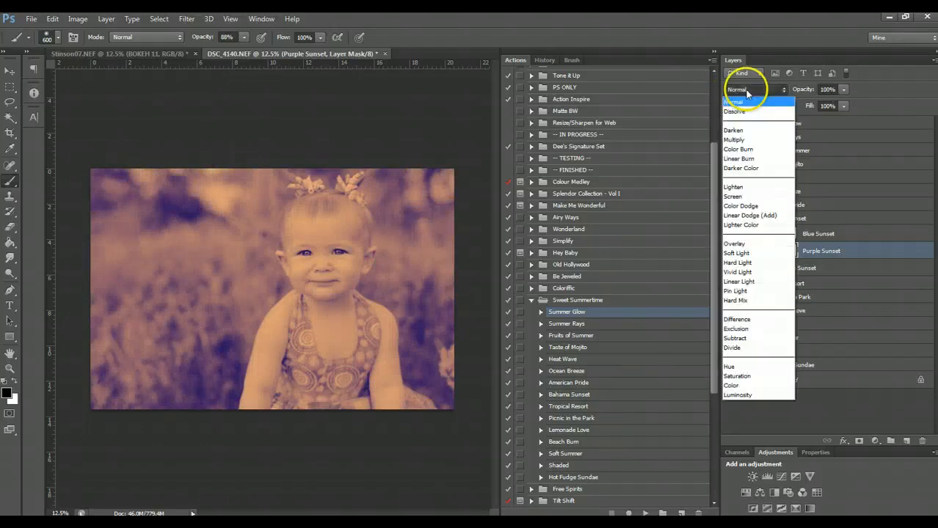
click(748, 252)
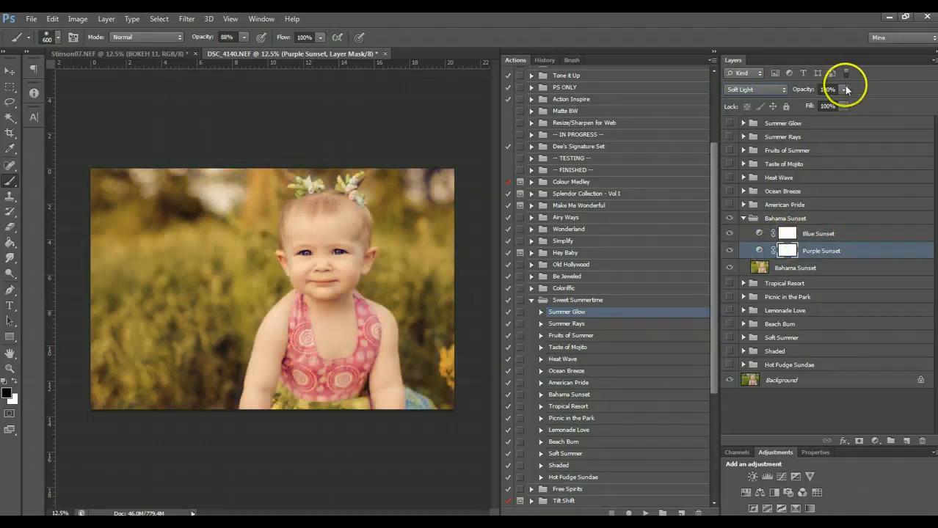
drag(846, 89, 794, 103)
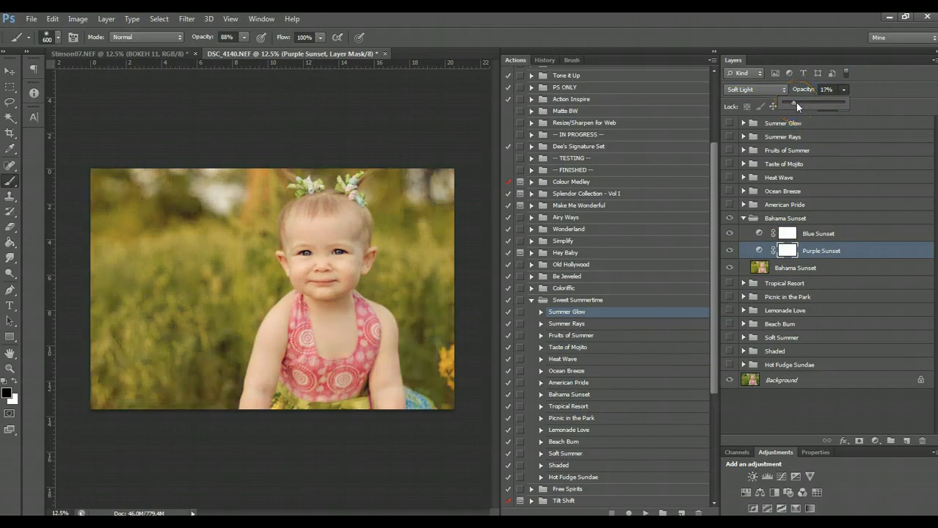
Compare the portrait with the Blue Sunset layer hidden and shown.
click(805, 235)
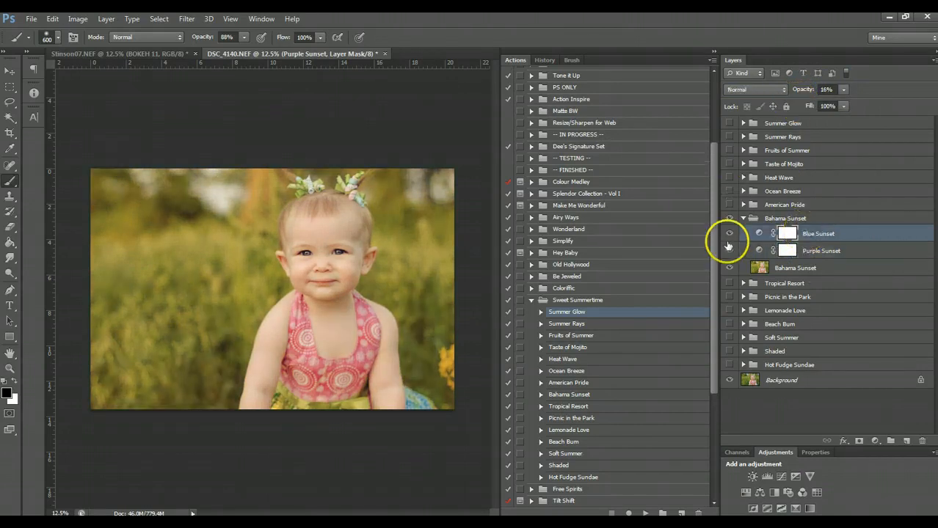
click(729, 234)
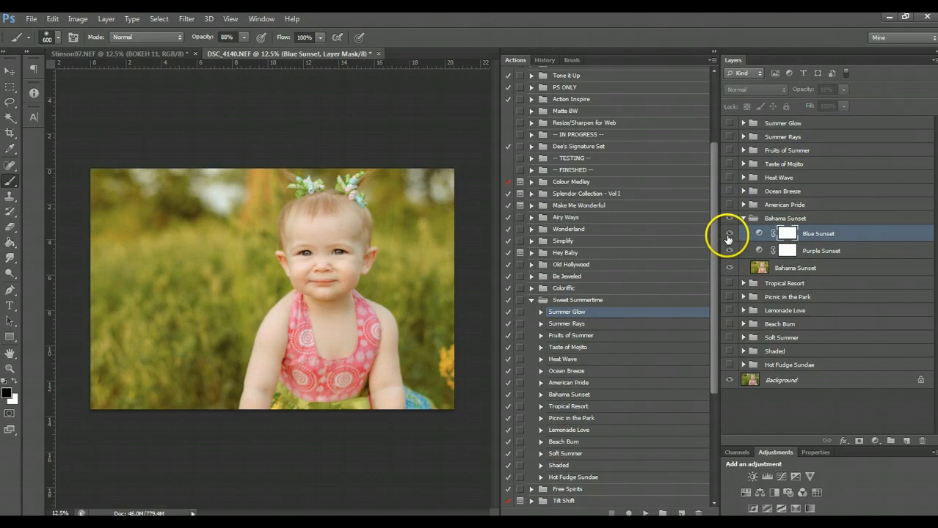
click(729, 235)
Try the Blue Sunset layer in Soft Light at 36% opacity, Screen at 17% and the Exclusion blend mode.
click(755, 89)
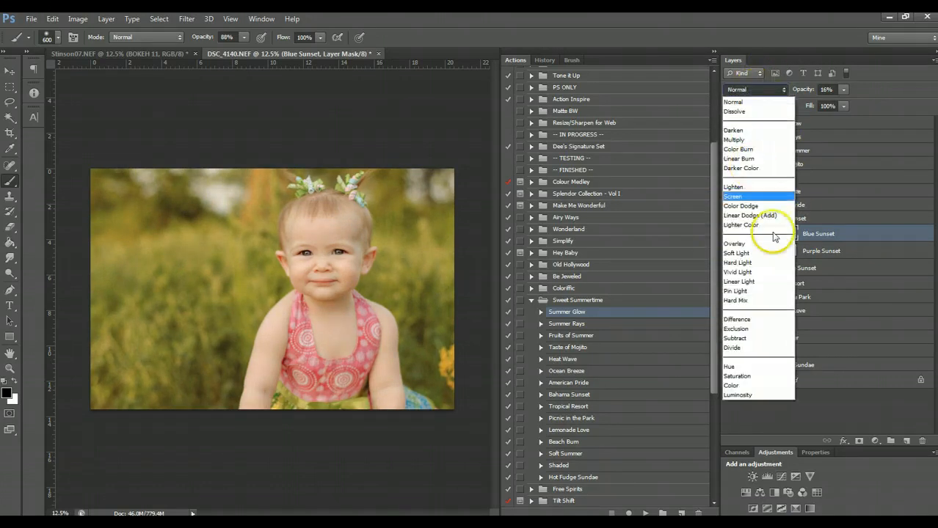
click(769, 253)
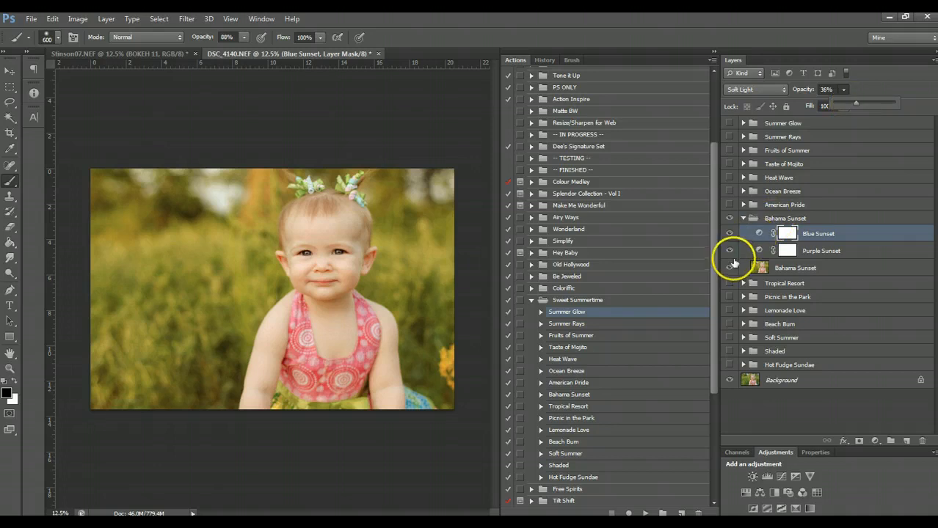
click(762, 90)
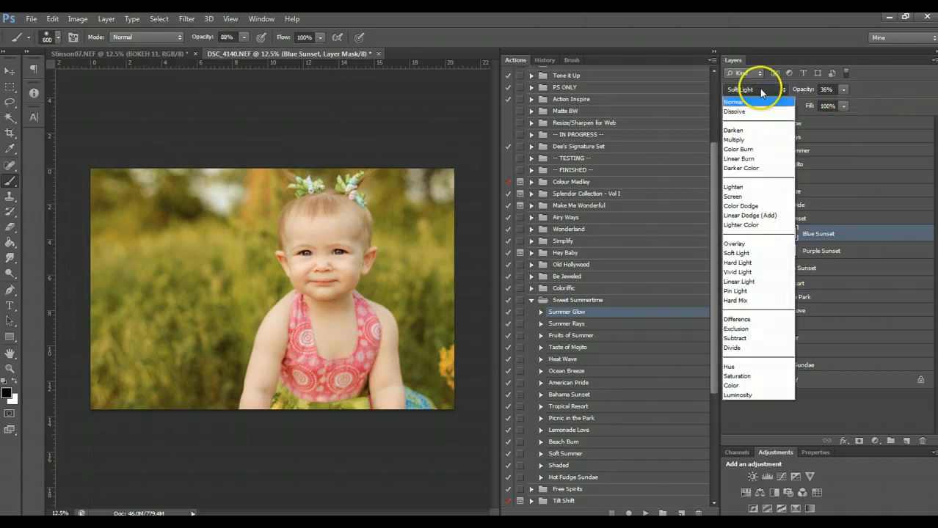
click(751, 203)
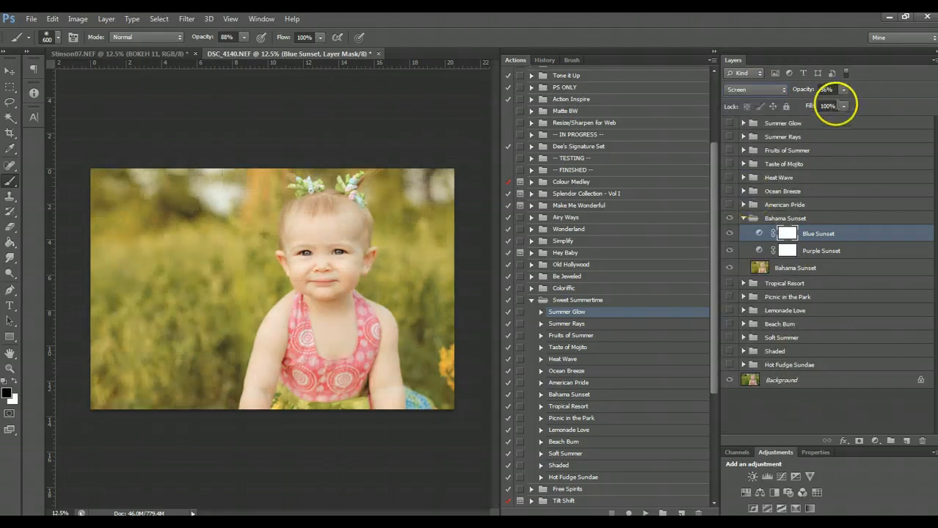
click(842, 91)
drag(842, 104, 833, 106)
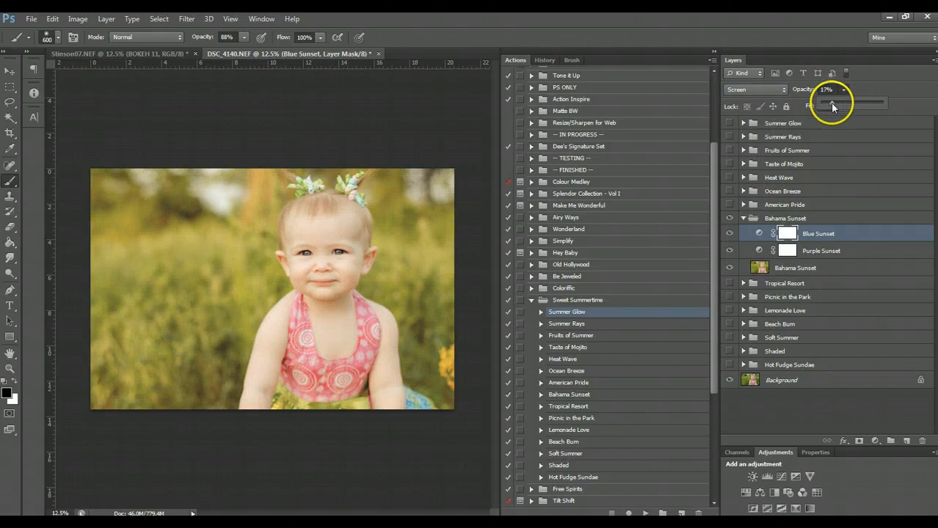
click(765, 89)
click(753, 329)
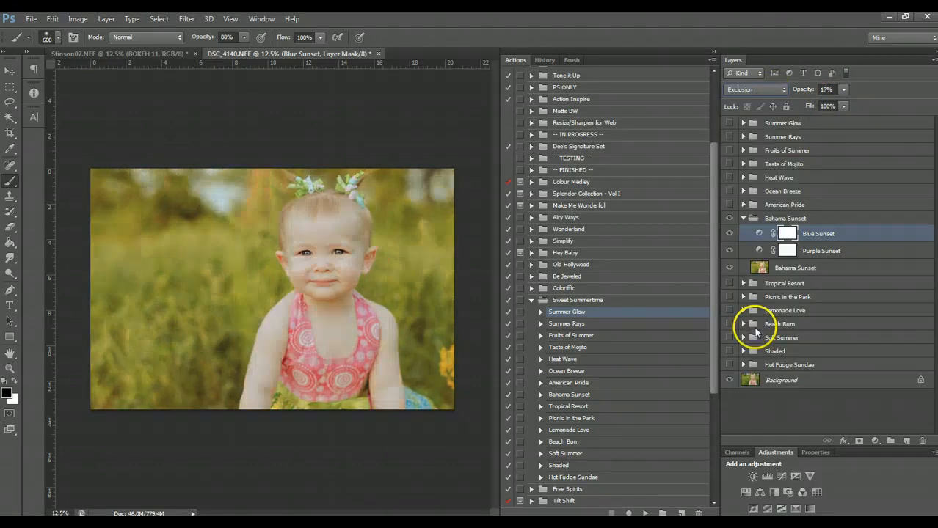
Set the Blue Sunset layer's blend mode to Normal and its opacity to 12%.
click(763, 89)
click(743, 72)
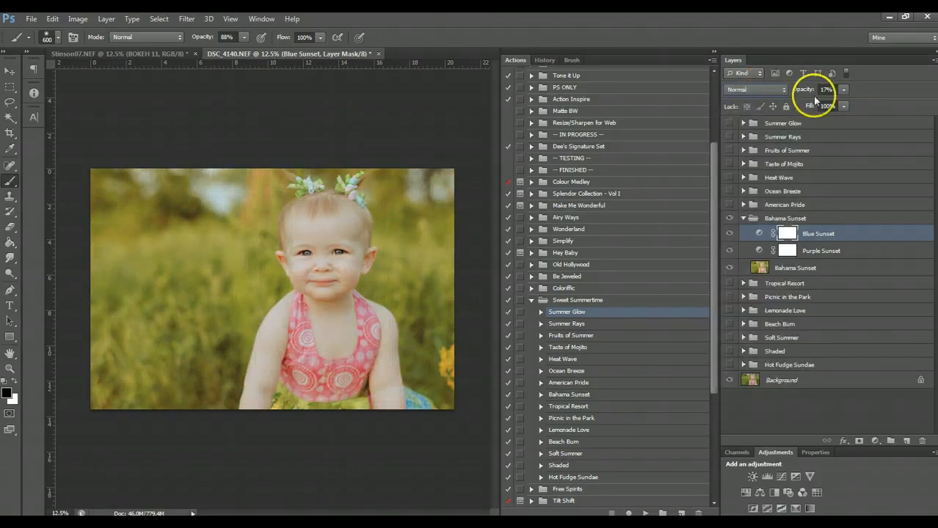
click(845, 91)
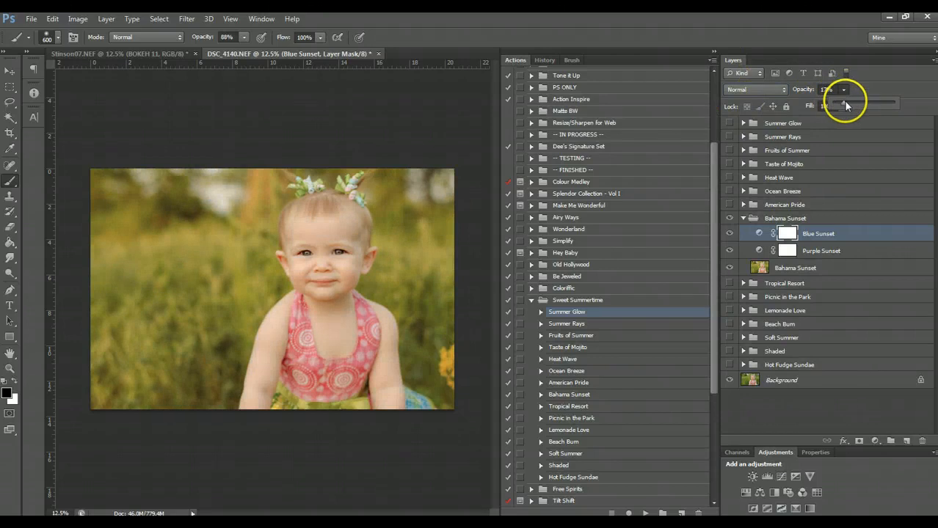
drag(844, 102, 840, 103)
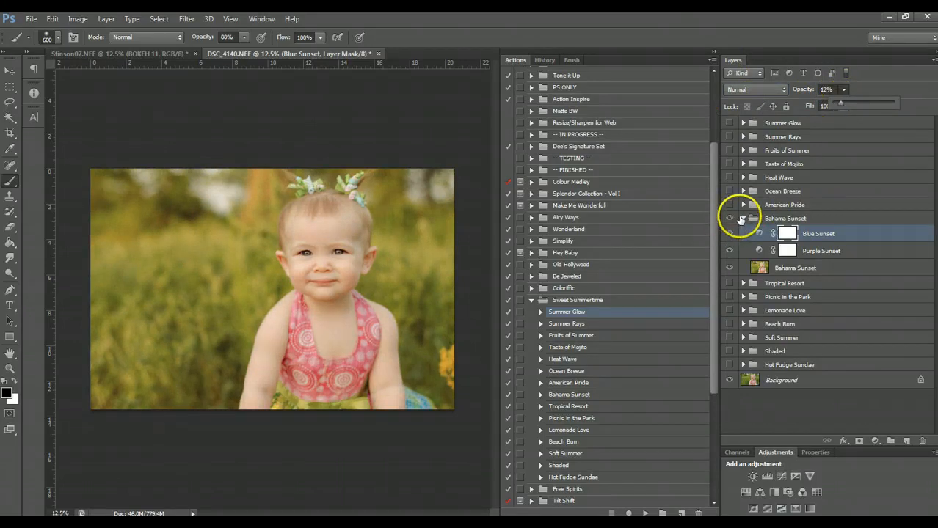
Collapse and hide the Bahama Sunset group, and show the Tropical Resort group with its layers expanded.
click(747, 220)
click(743, 219)
click(729, 218)
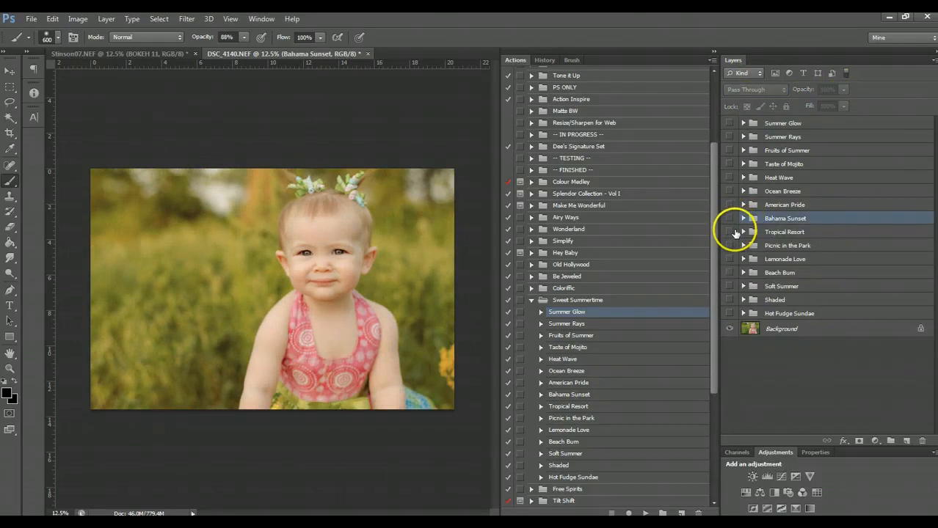
click(729, 232)
click(743, 232)
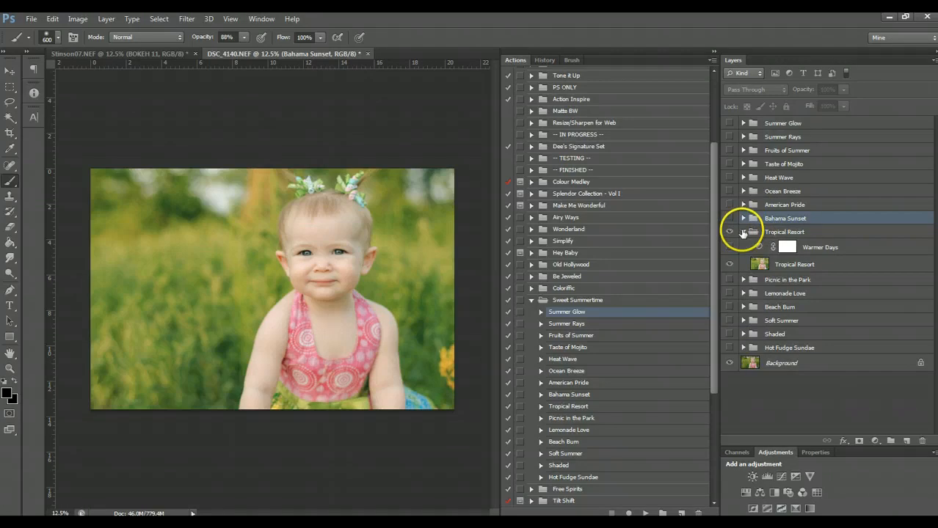
Set the Tropical Resort layer's opacity to 55% and turn on the Warmer Days layer.
click(806, 264)
click(843, 89)
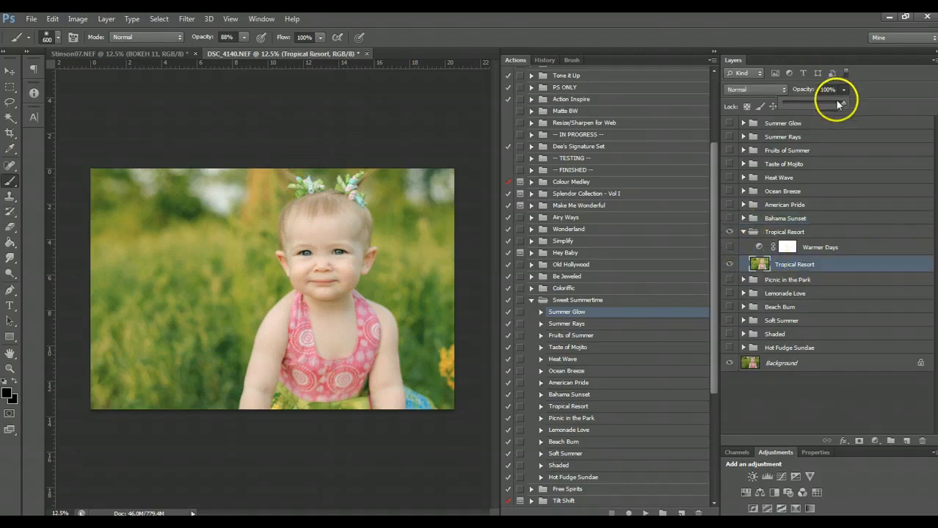
drag(820, 109, 816, 107)
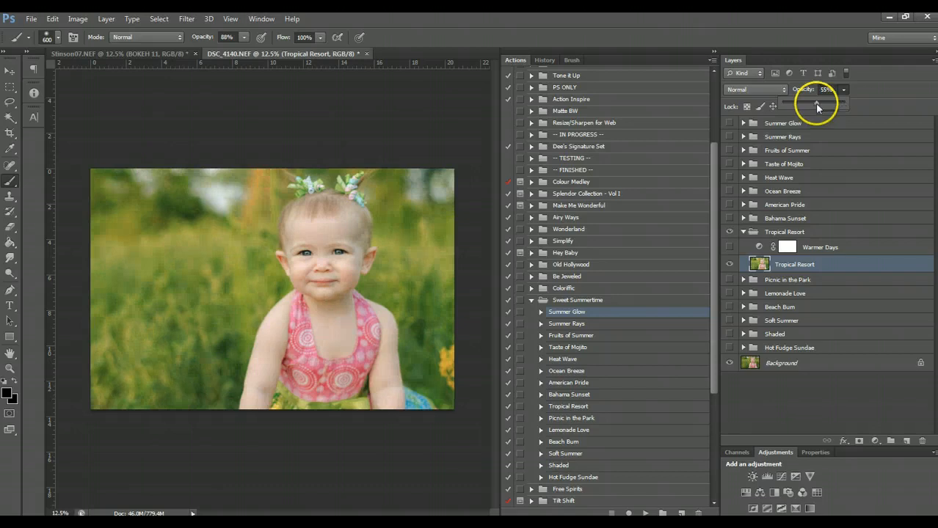
click(731, 250)
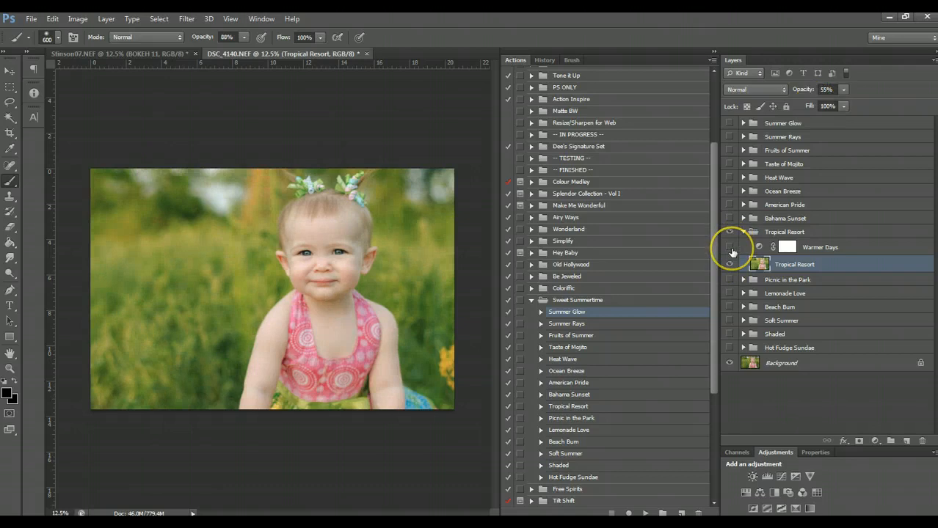
click(820, 248)
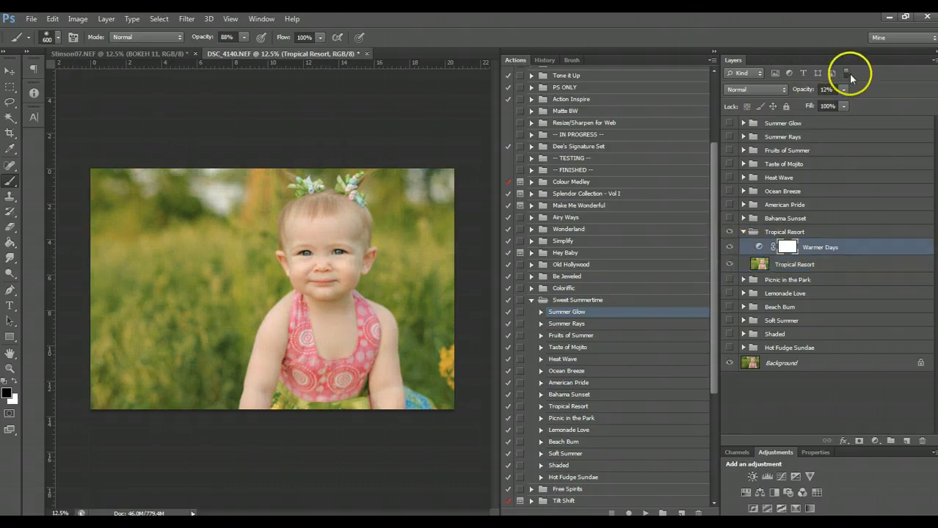
Collapse the Tropical Resort group and compare the portrait with the group hidden and shown.
click(742, 232)
click(730, 234)
click(729, 235)
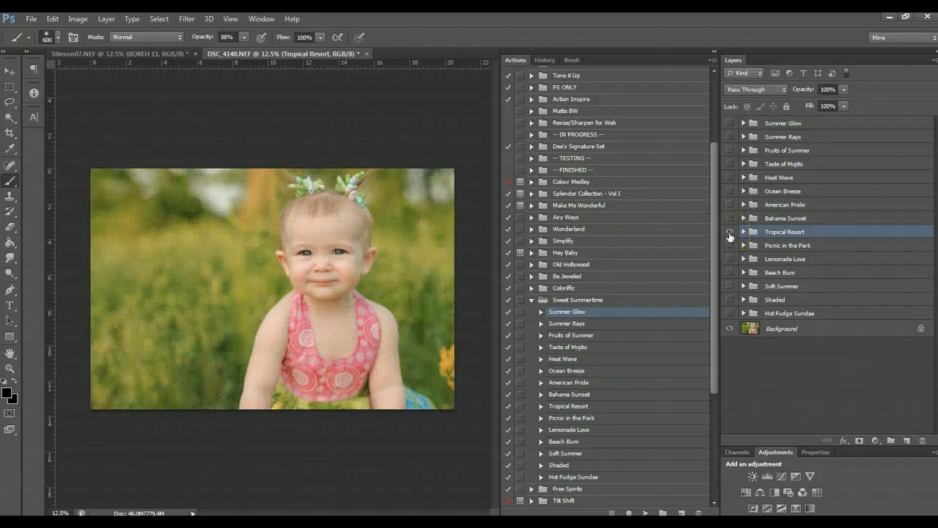
Hide the Tropical Resort group, and show the Picnic in the Park group with its layers expanded.
click(729, 235)
click(730, 246)
click(743, 246)
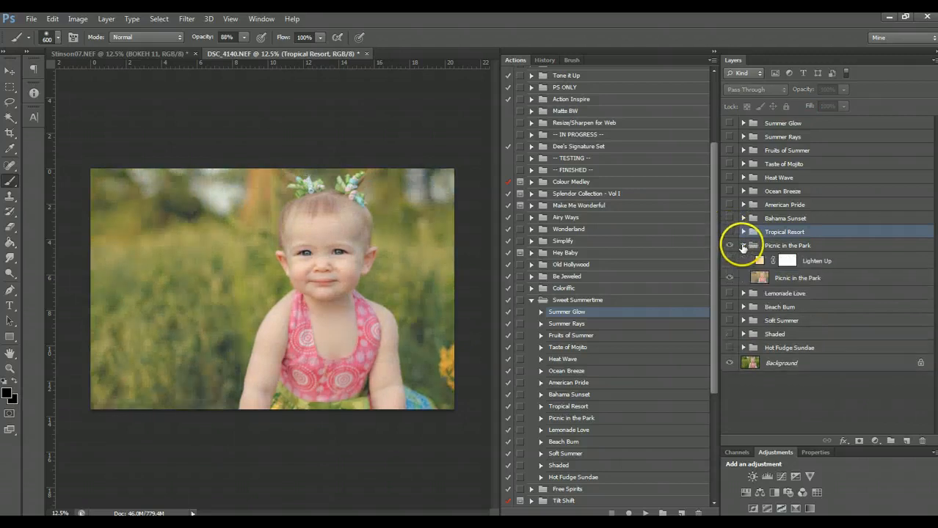
Turn on the Lighten Up layer, compare the portrait with the Picnic in the Park group hidden and shown, and collapse the group.
click(798, 278)
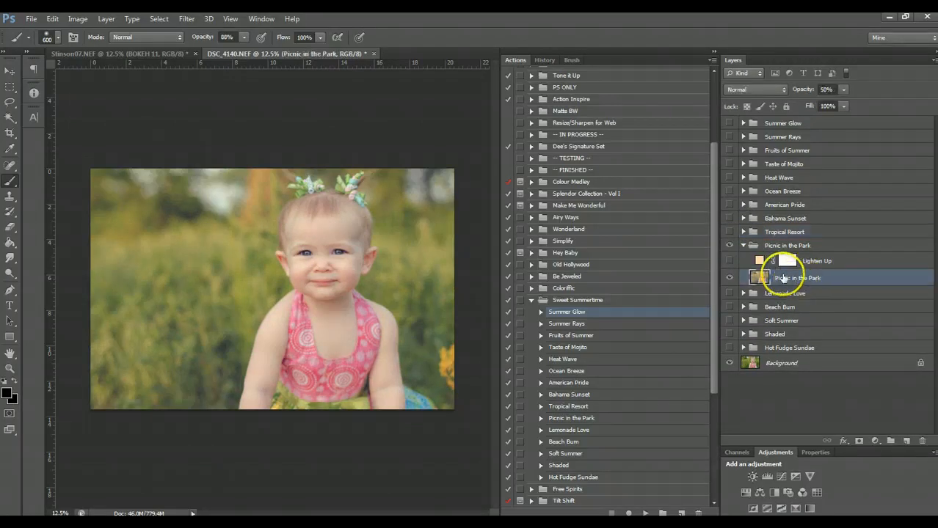
click(729, 263)
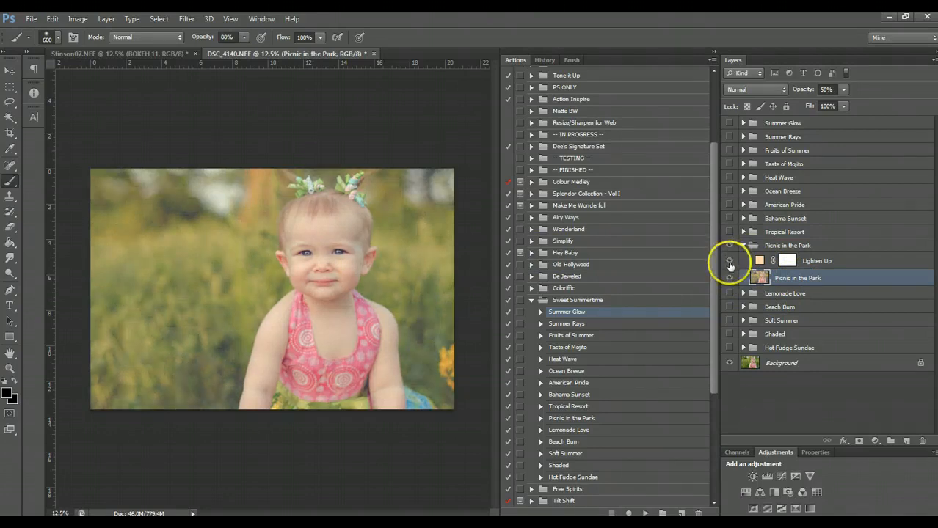
click(728, 246)
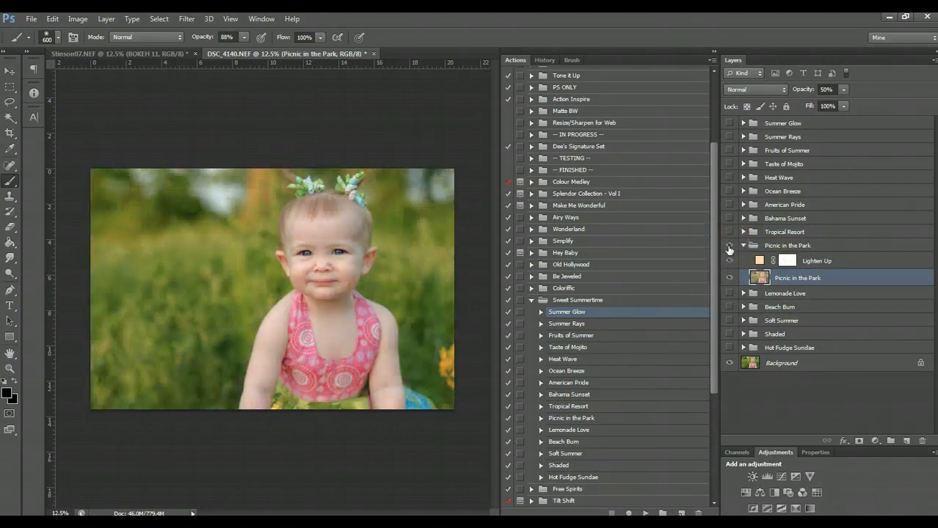
click(730, 247)
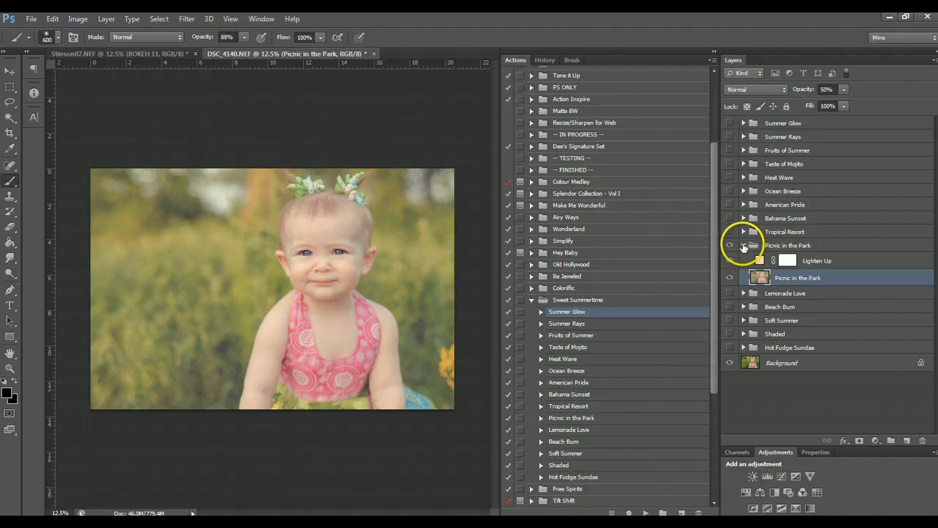
click(741, 246)
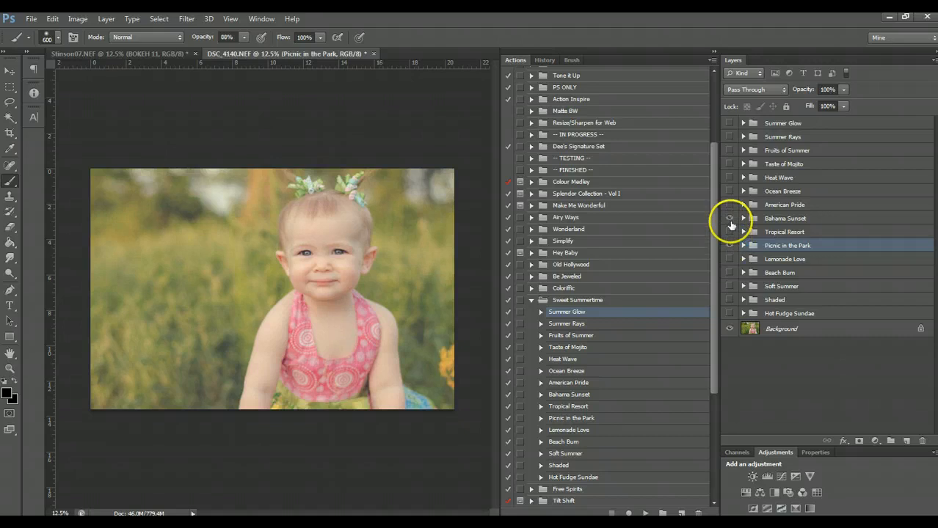
Compare the portrait with the Bahama Sunset group hidden and shown over the Picnic in the Park group.
click(730, 219)
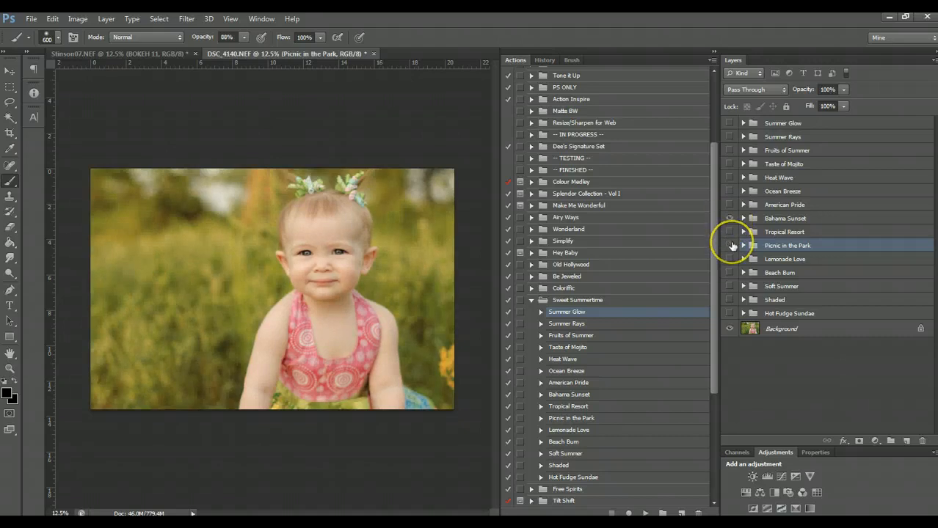
click(729, 220)
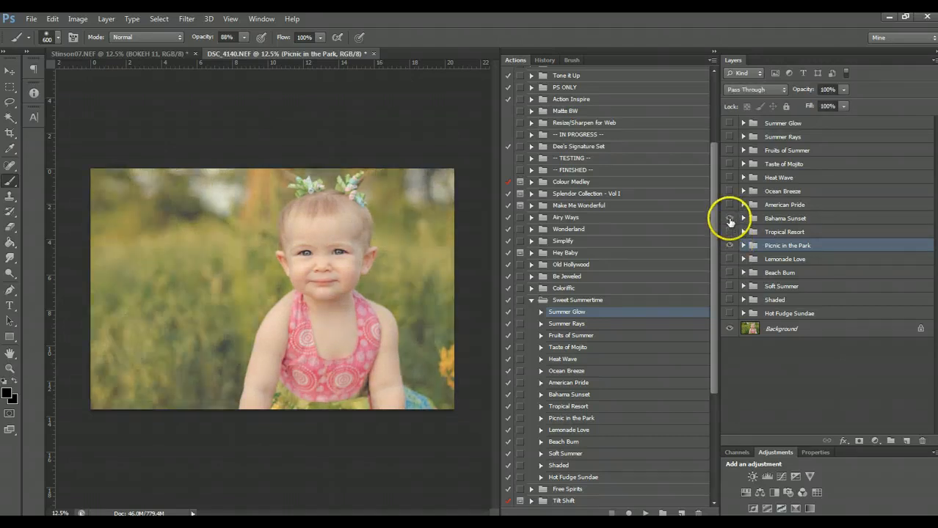
click(729, 220)
Try the Bahama Sunset group at 53% opacity, restore it to 100% and hide the group.
click(779, 218)
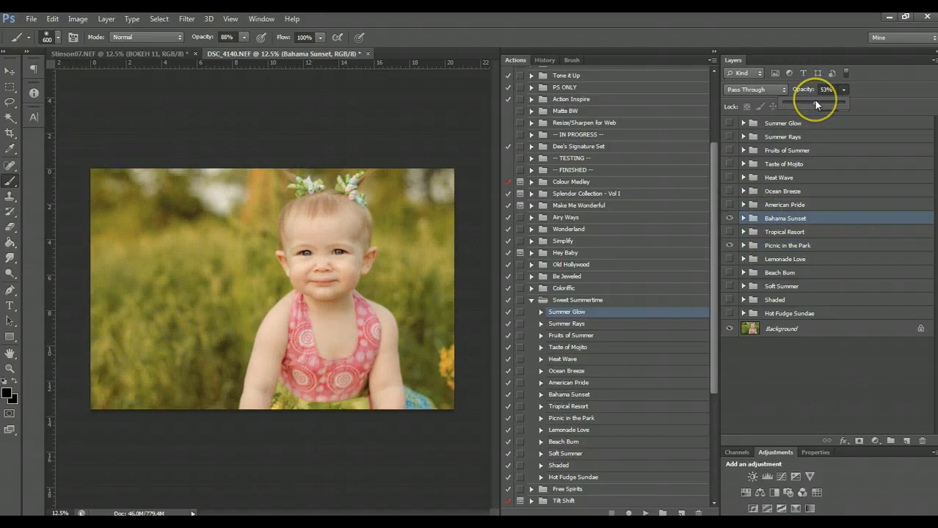
drag(816, 103, 875, 107)
click(731, 218)
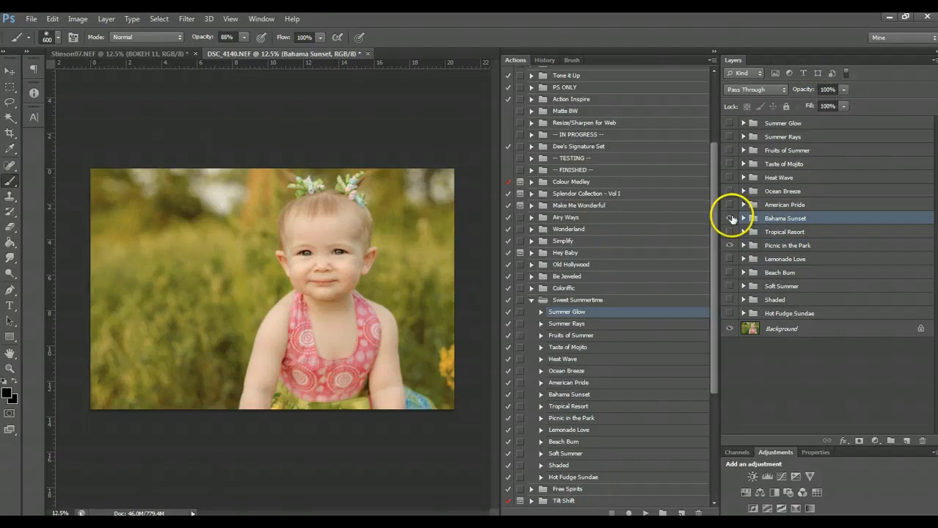
click(730, 218)
Preview the American Pride group with Picnic in the Park hidden and shown beneath it, and hide American Pride again.
click(730, 206)
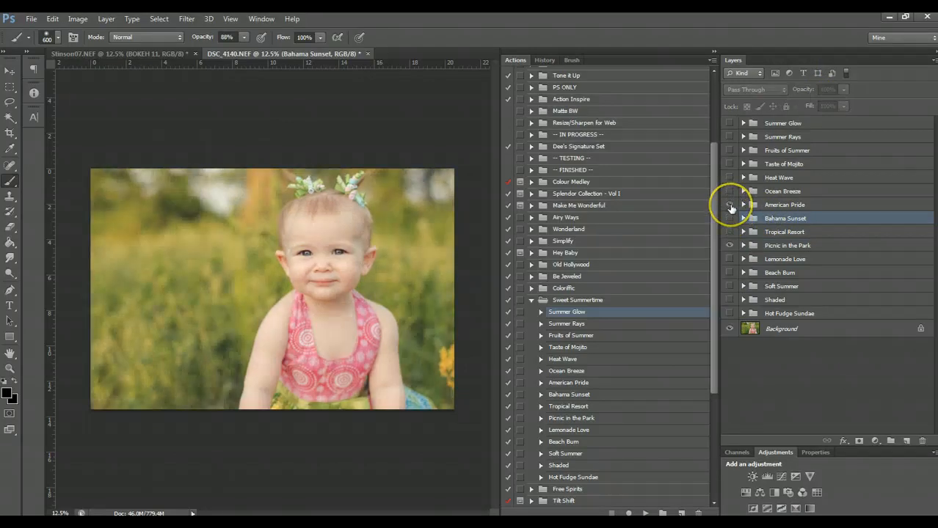
click(729, 246)
click(730, 246)
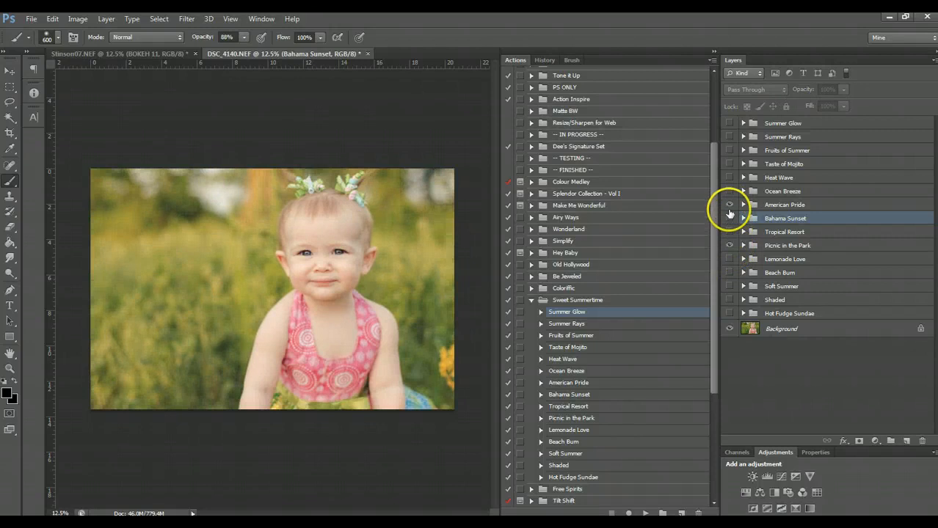
click(729, 205)
Hide the Picnic in the Park group, and show the Lemonade Love group with its layers expanded.
click(730, 246)
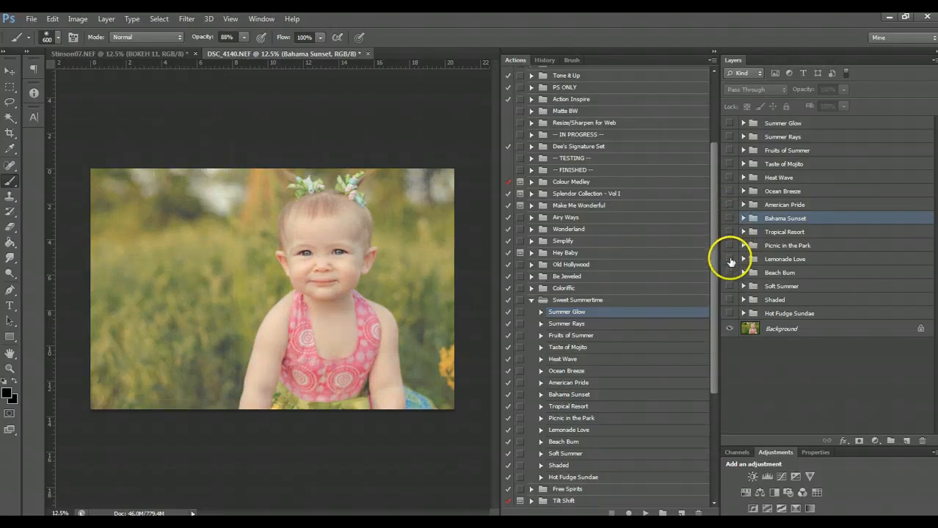
click(730, 260)
click(743, 259)
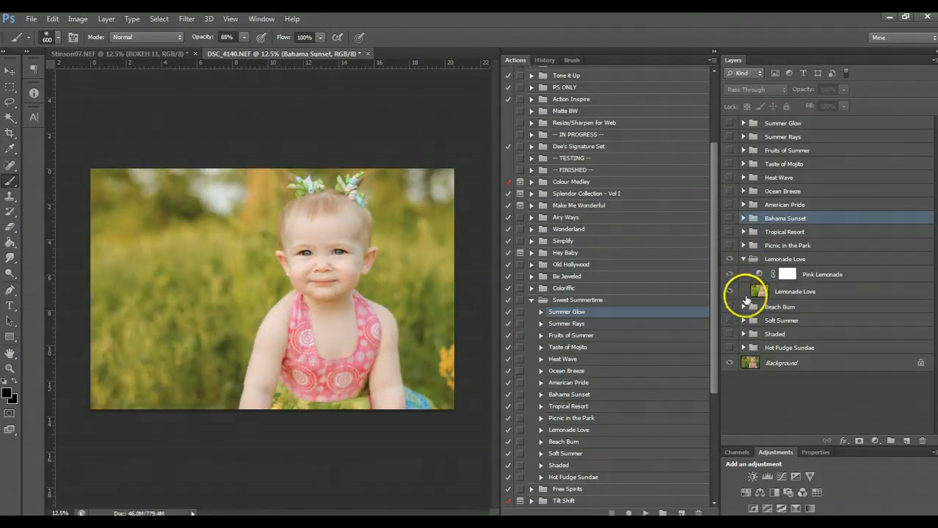
Compare the portrait with the Pink Lemonade and Lemonade Love layers each hidden and shown.
click(729, 277)
click(732, 295)
click(732, 295)
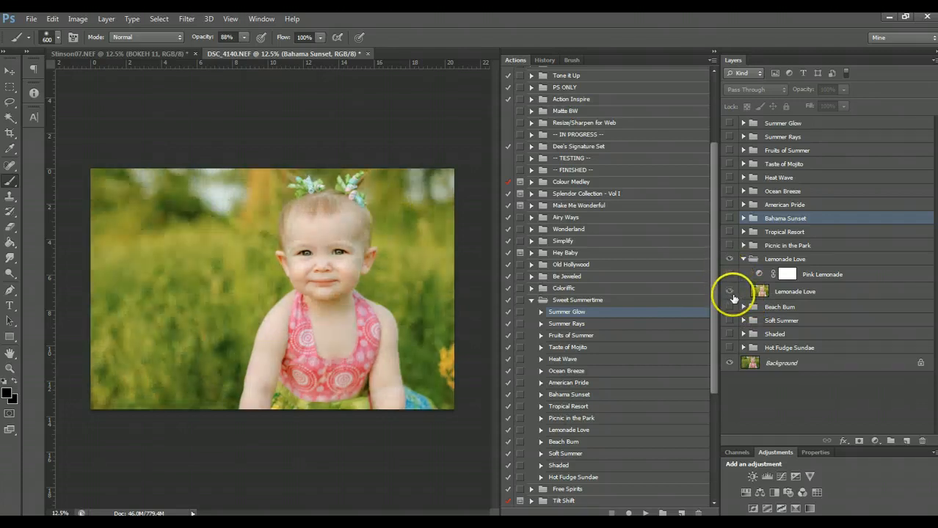
click(732, 293)
click(731, 293)
click(728, 275)
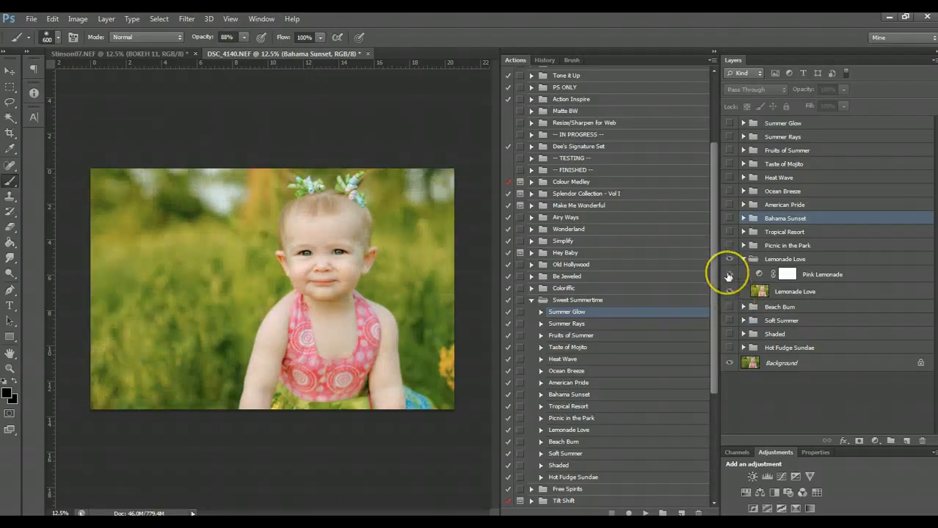
Collapse the Lemonade Love group and set the group's opacity to 63%.
click(827, 273)
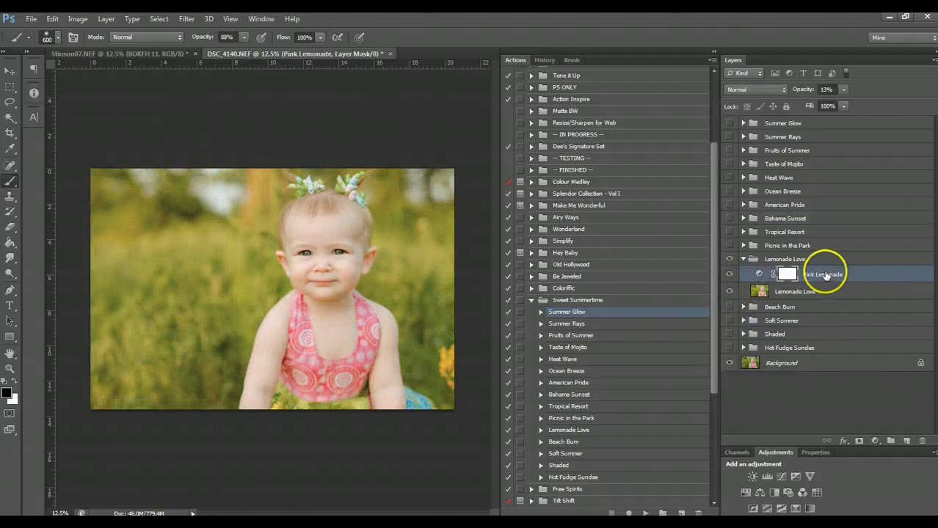
click(743, 259)
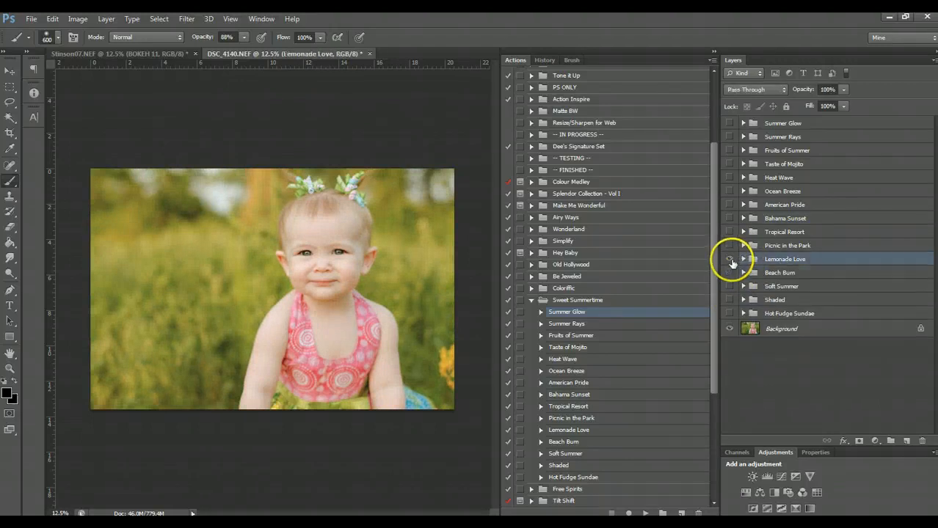
click(843, 92)
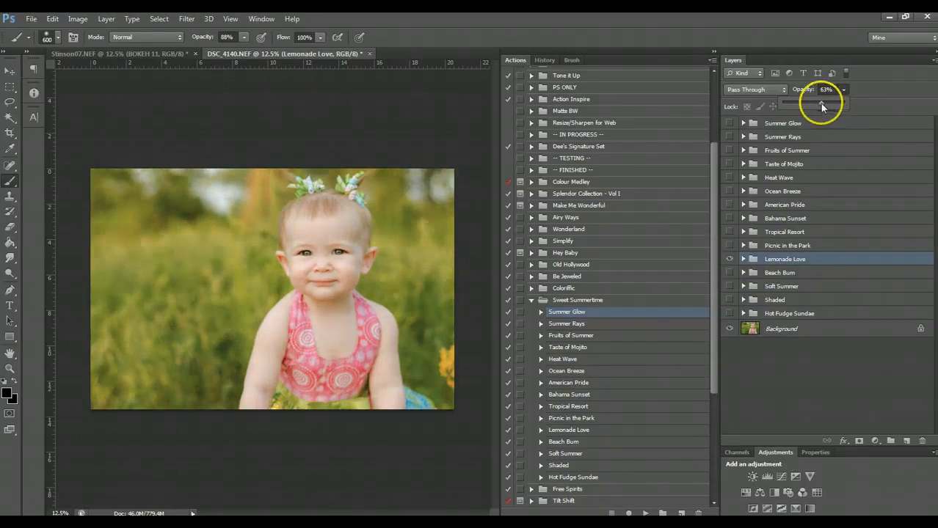
Hide the Lemonade Love group, and show the Beach Bum group with its layers expanded.
click(729, 259)
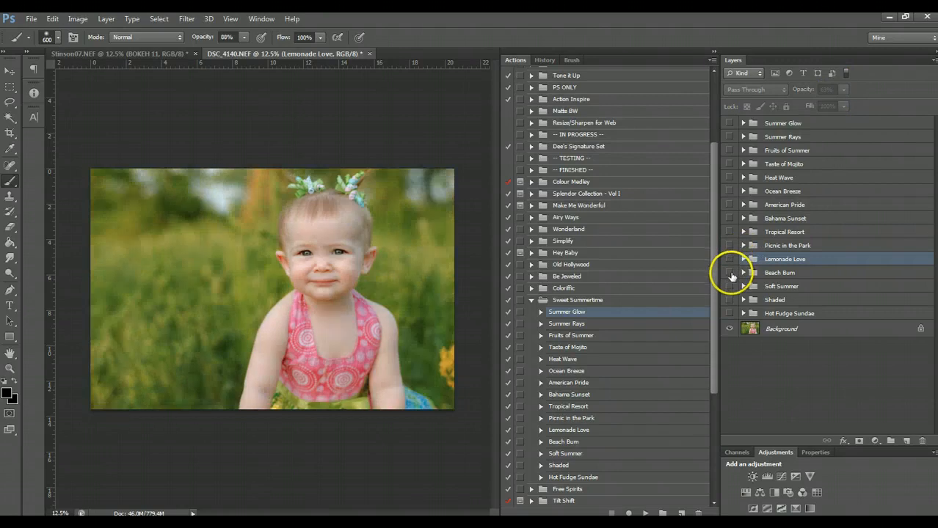
click(729, 272)
click(743, 272)
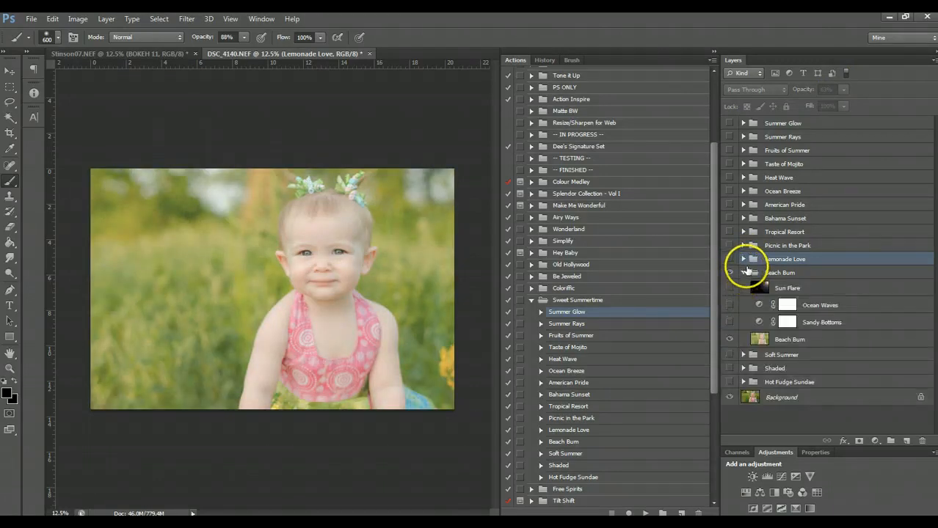
Turn on the Sandy Bottoms and Ocean Waves layers in the Beach Bum group, comparing the portrait with and without them.
click(787, 341)
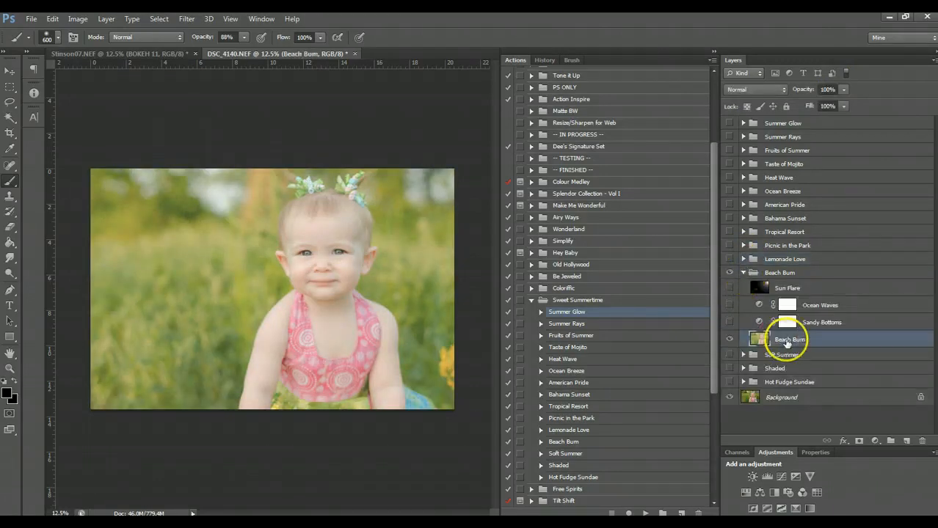
click(730, 327)
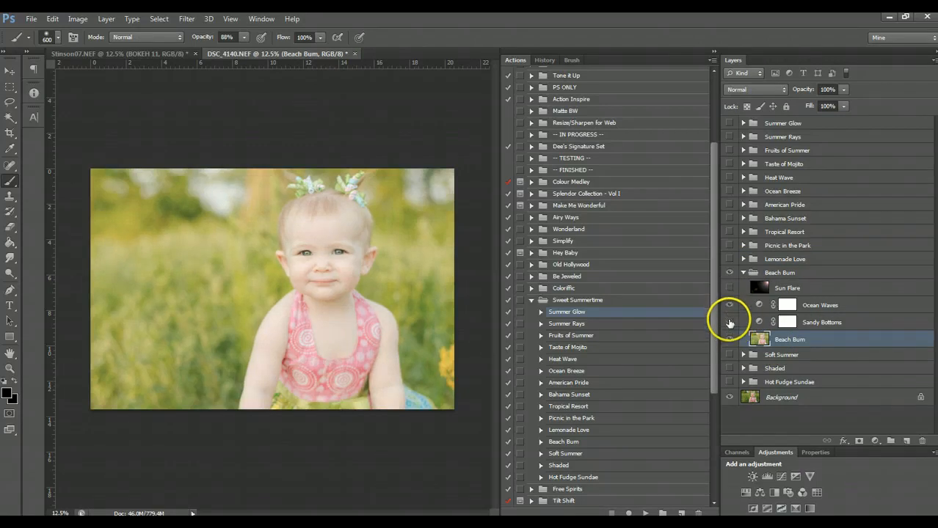
click(729, 305)
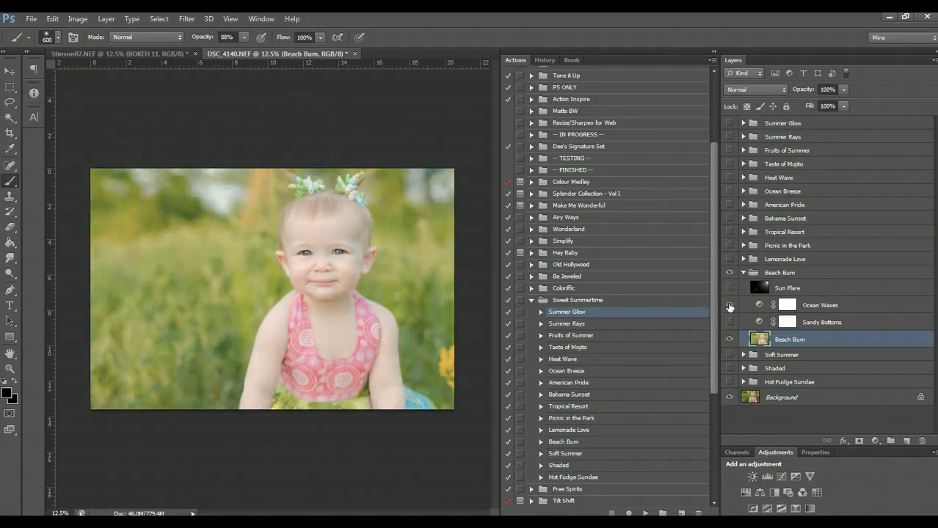
click(729, 322)
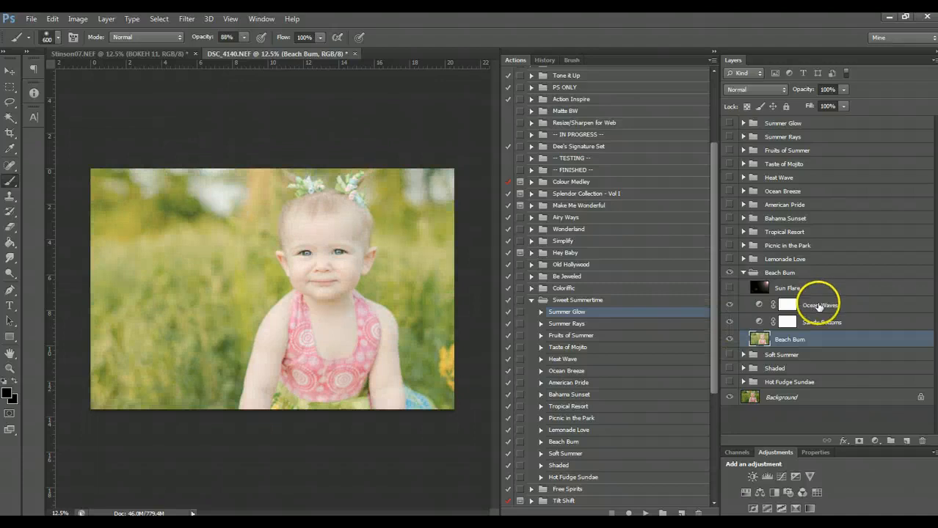
Lower the Ocean Waves layer's opacity and set the Sandy Bottoms layer's opacity to 5%.
click(819, 306)
click(843, 90)
drag(841, 102, 832, 105)
click(821, 323)
click(844, 90)
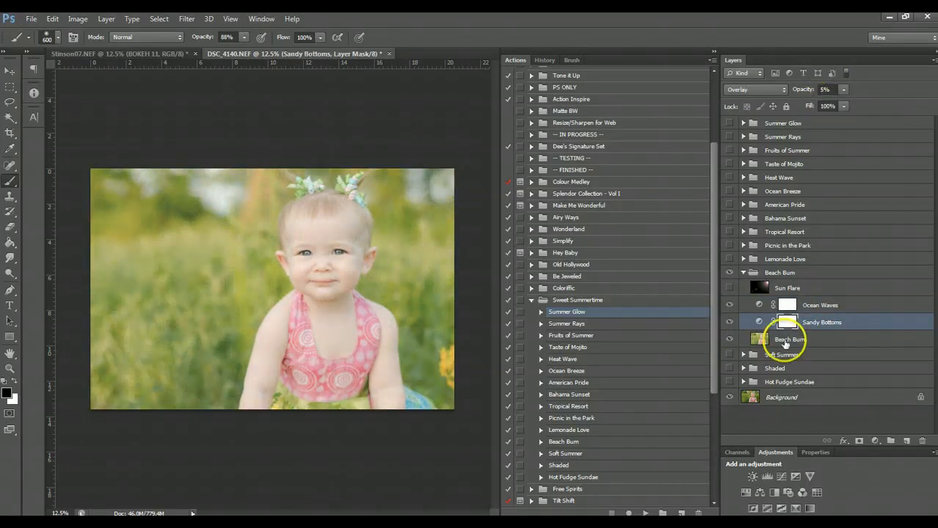
Set the Beach Bum layer's opacity to 62%.
click(789, 339)
click(844, 90)
drag(844, 102, 828, 104)
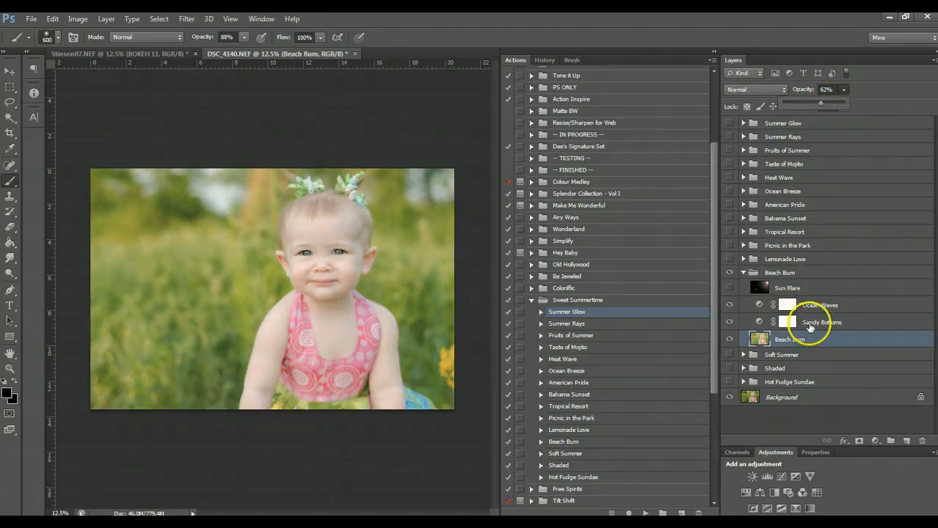
Set the Sandy Bottoms layer's opacity to 16%.
click(810, 326)
click(843, 90)
drag(843, 103, 851, 103)
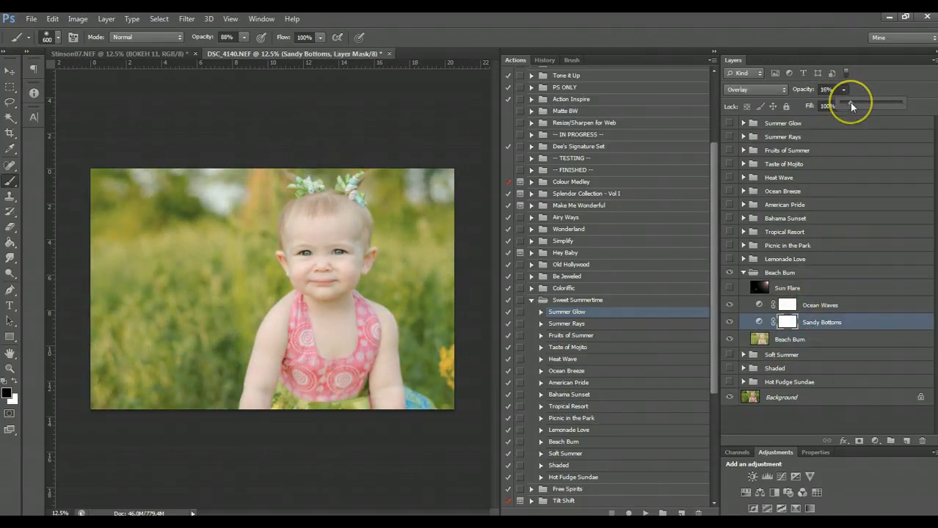
Turn on the Sun Flare layer in the Beach Bum group and set its opacity to 49%.
click(796, 292)
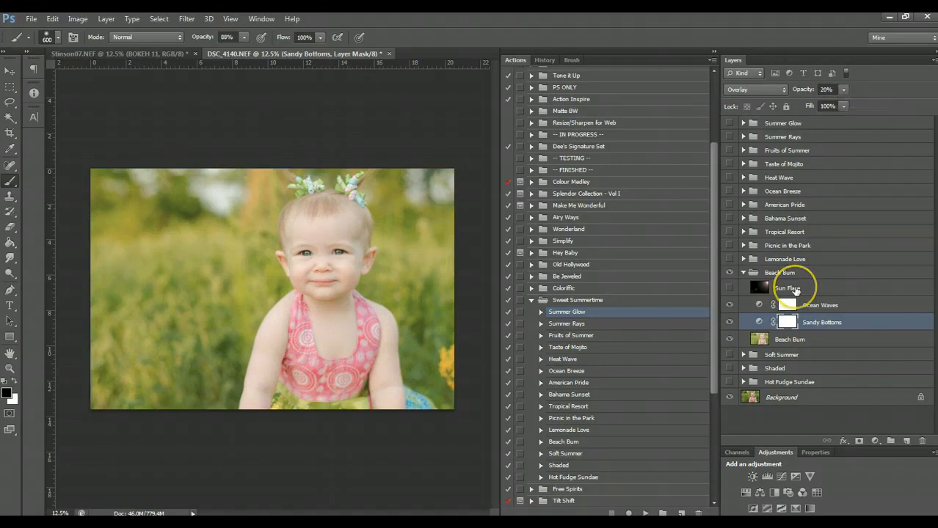
click(796, 291)
click(729, 288)
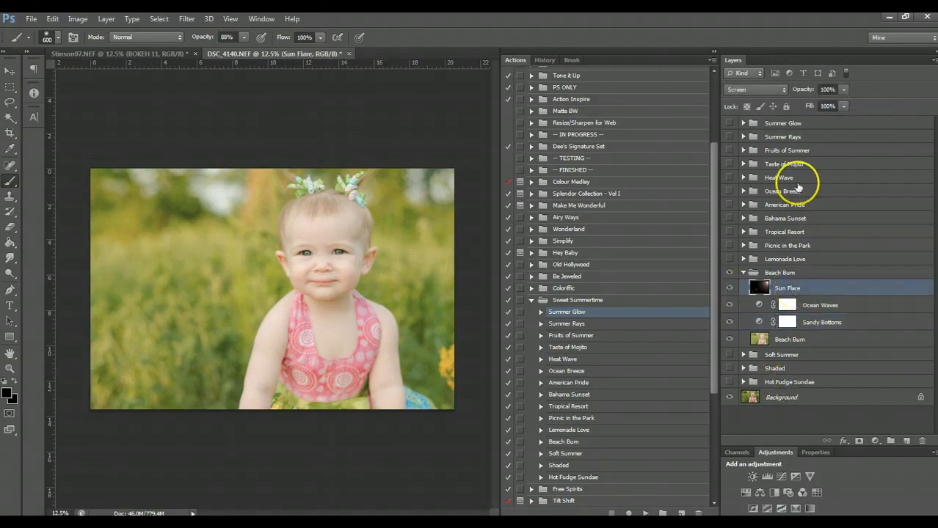
click(843, 90)
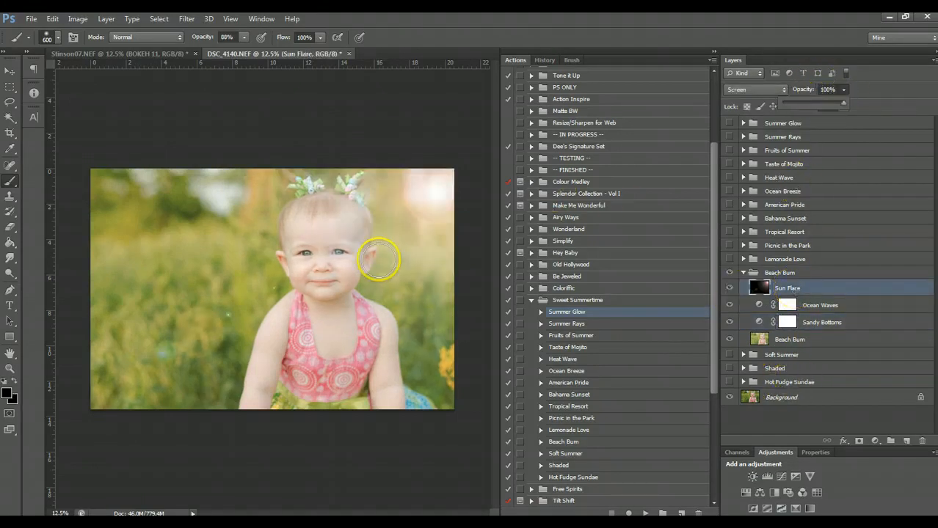
click(823, 103)
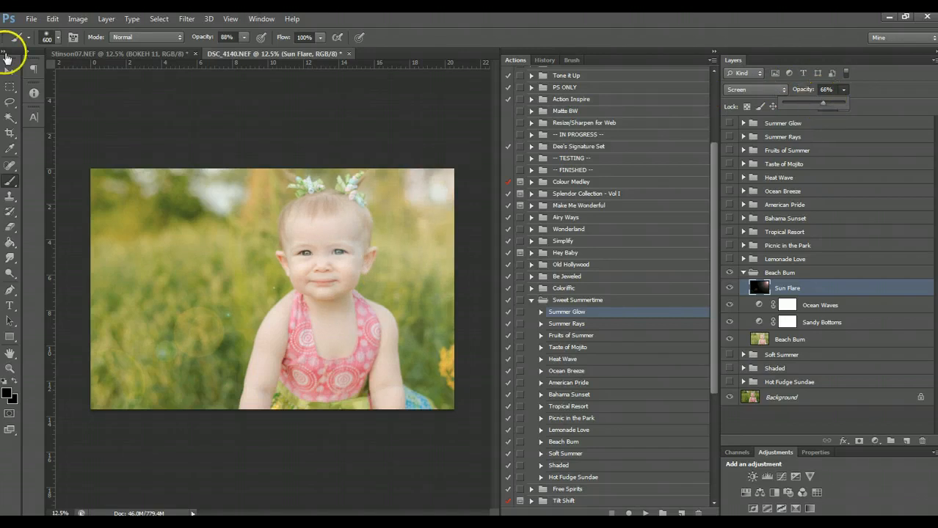
click(812, 104)
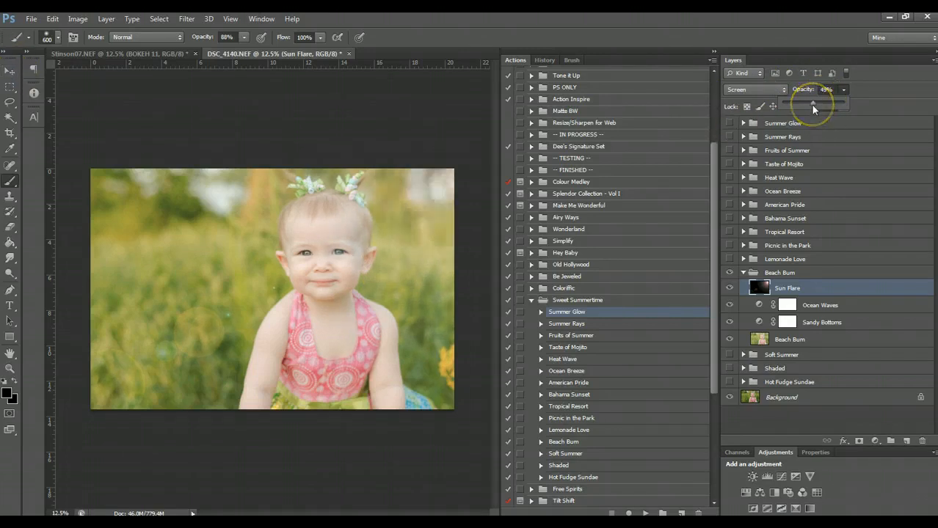
Collapse the Beach Bum group and hide it.
click(742, 273)
click(743, 273)
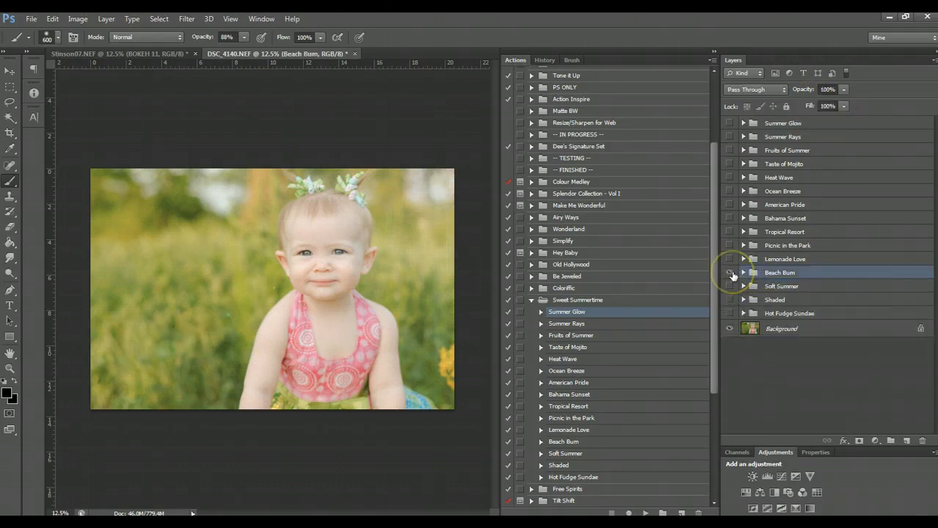
click(730, 273)
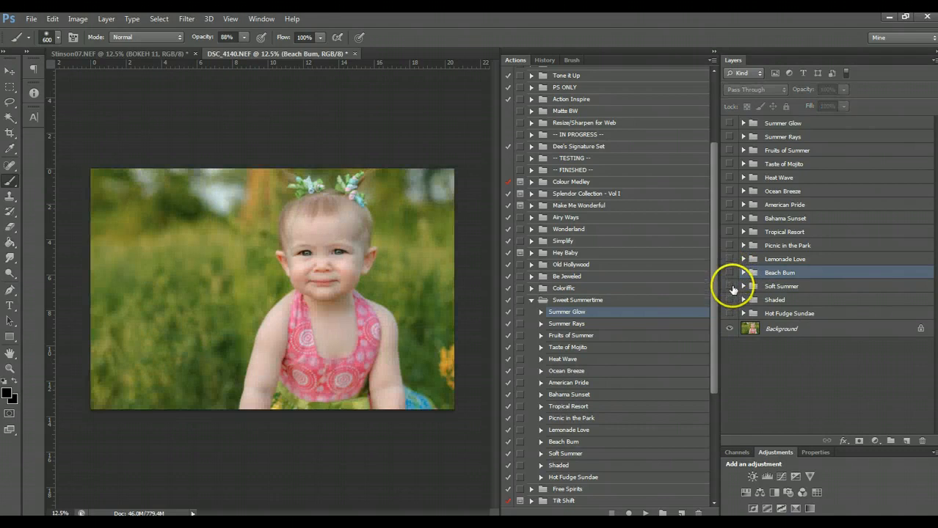
Show and expand the Soft Summer group, compare the portrait with and without its base layer, and select that layer.
click(729, 286)
click(744, 286)
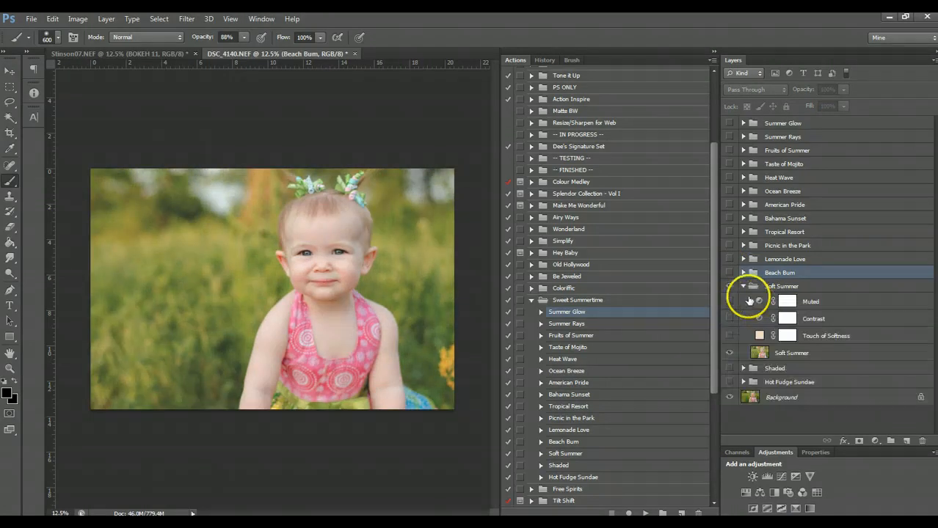
click(730, 354)
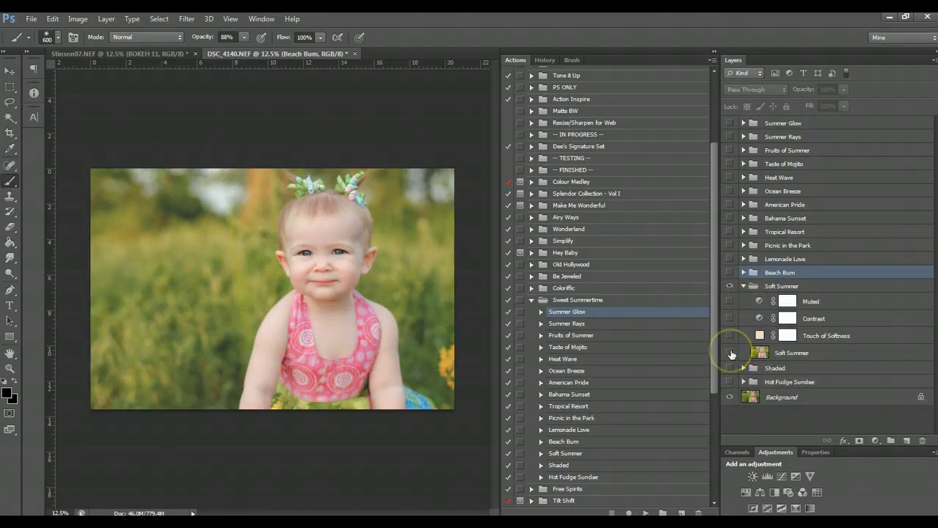
click(730, 353)
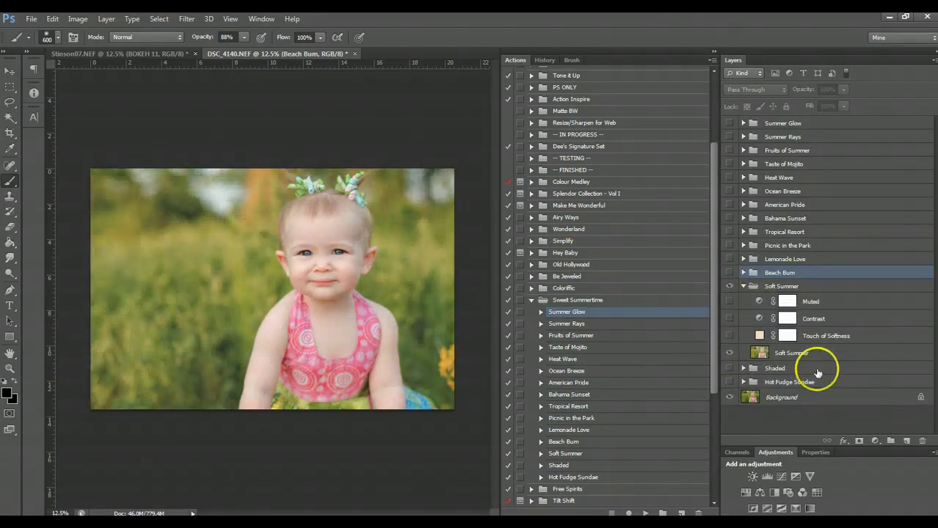
click(804, 353)
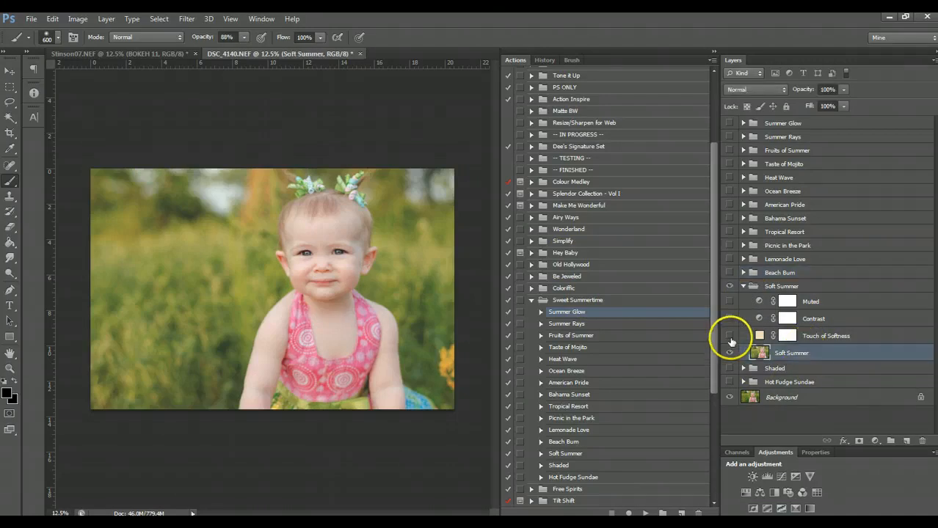
Turn on the Touch of Softness, Contrast and Muted layers in the Soft Summer group and select Muted.
click(730, 337)
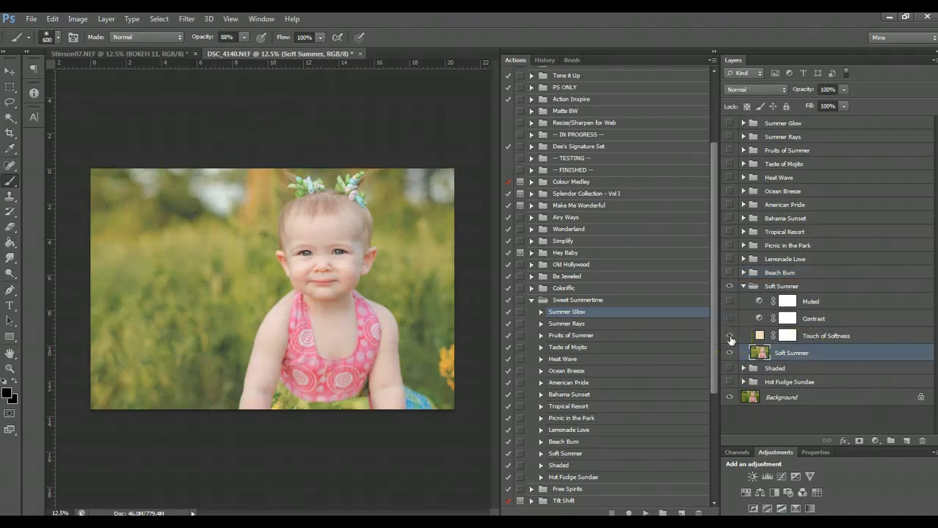
click(729, 302)
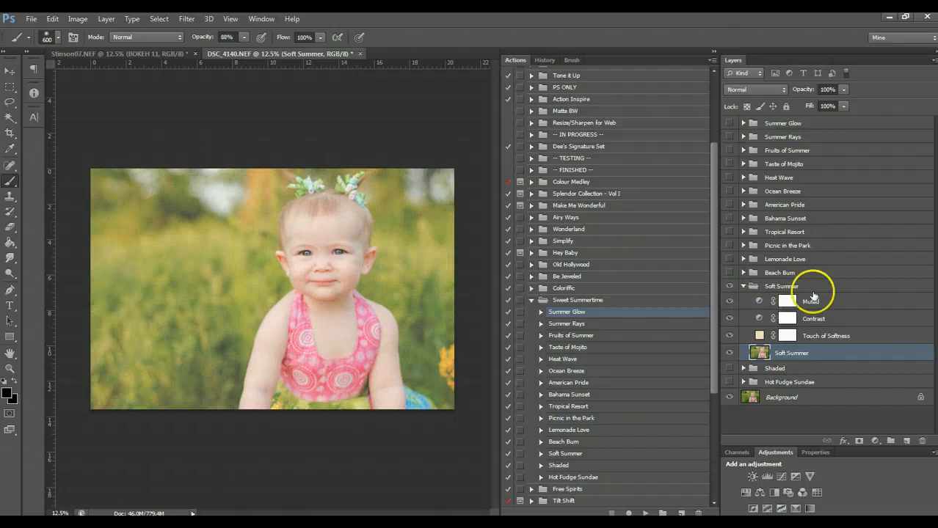
click(812, 301)
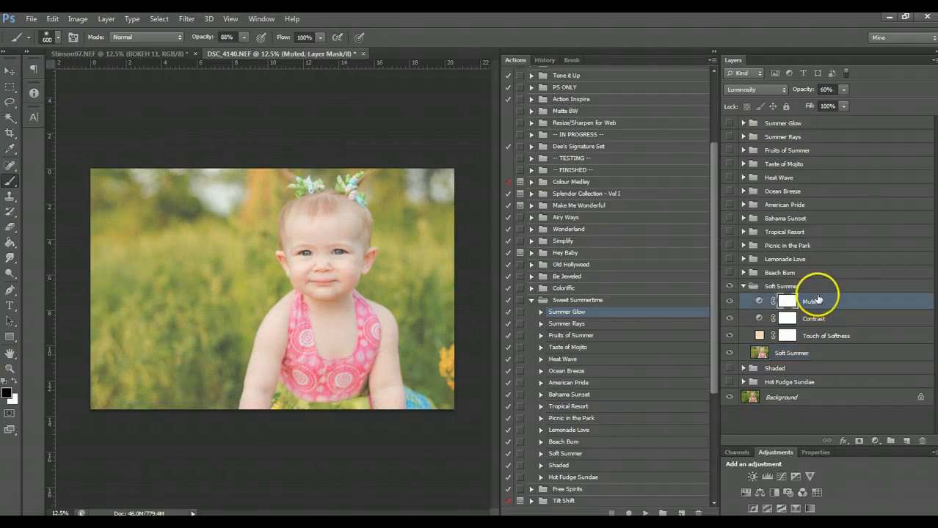
Compare the portrait with and without the collapsed Soft Summer group and set the group's opacity to 60%.
click(739, 286)
click(730, 288)
click(731, 288)
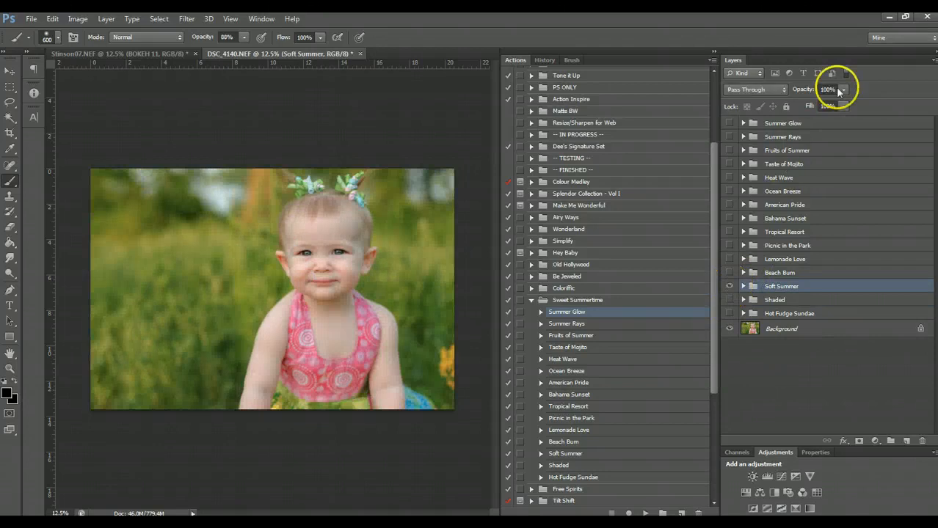
click(844, 89)
click(826, 106)
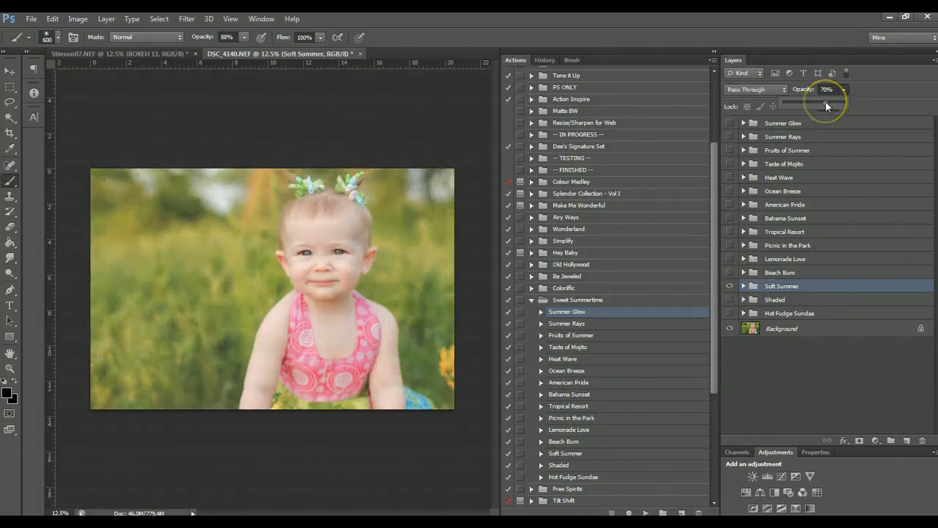
drag(825, 102, 824, 103)
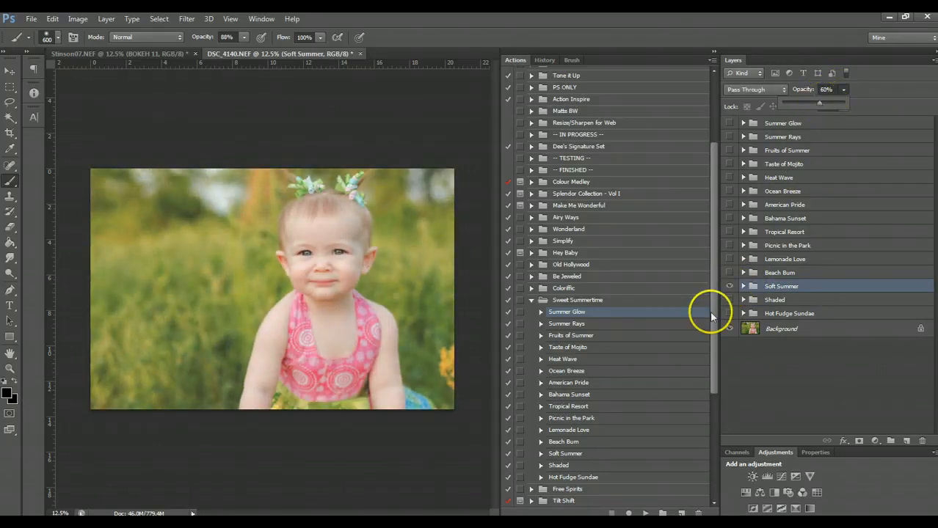
Replace the Soft Summer group with the expanded Shaded group and toggle the Shaded base layer to compare the portrait.
click(730, 287)
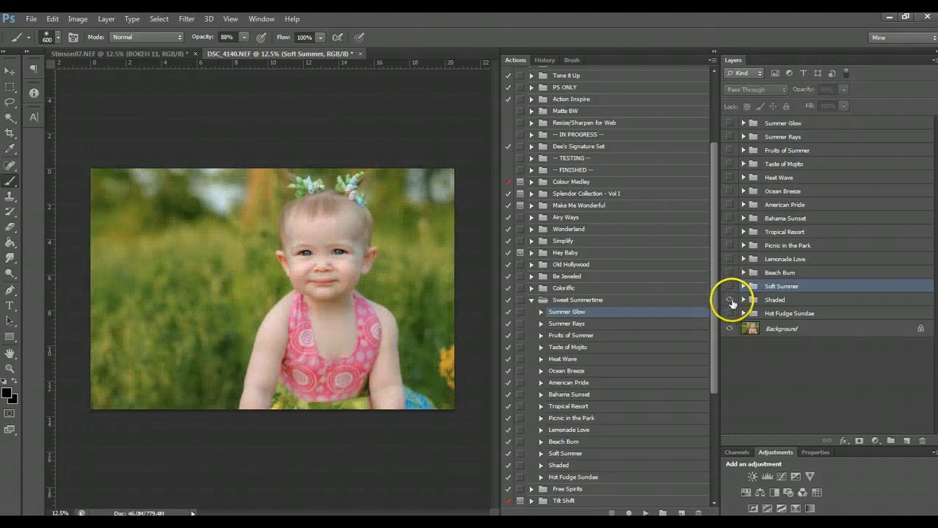
click(731, 300)
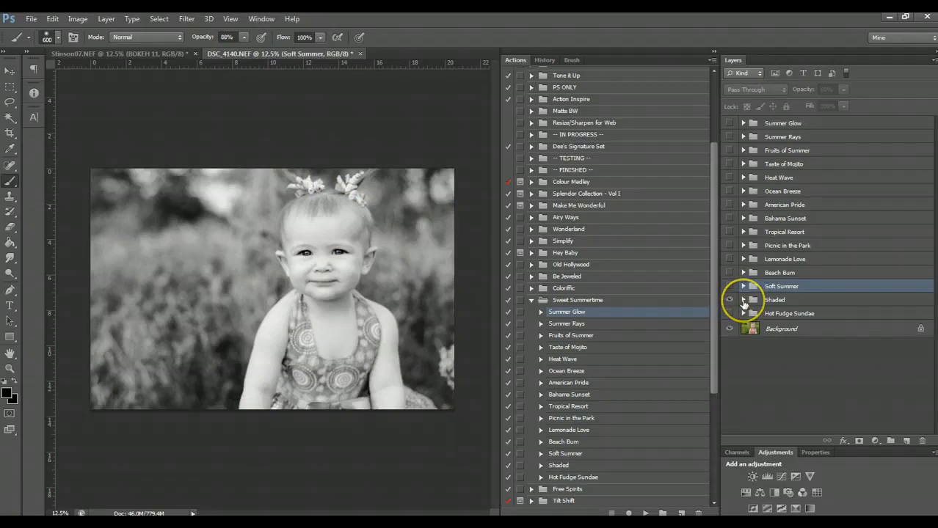
click(743, 300)
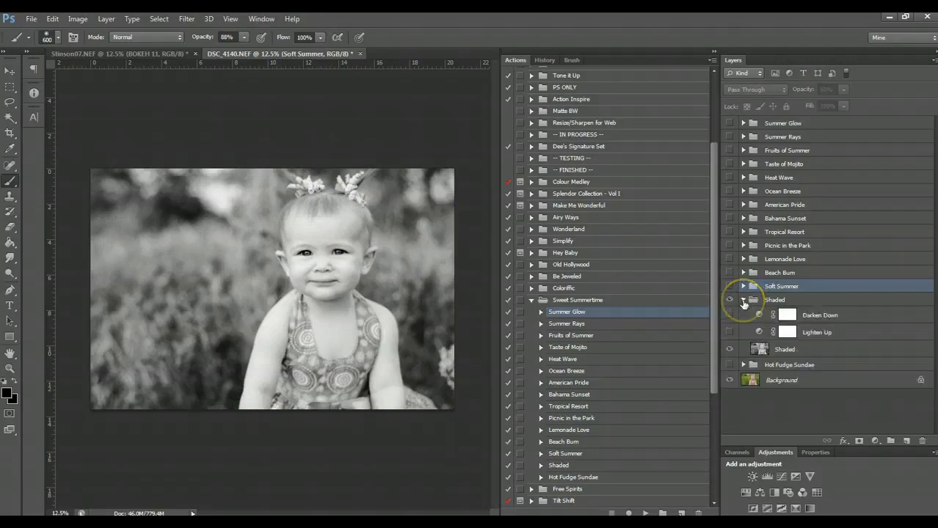
click(728, 350)
click(729, 350)
click(758, 350)
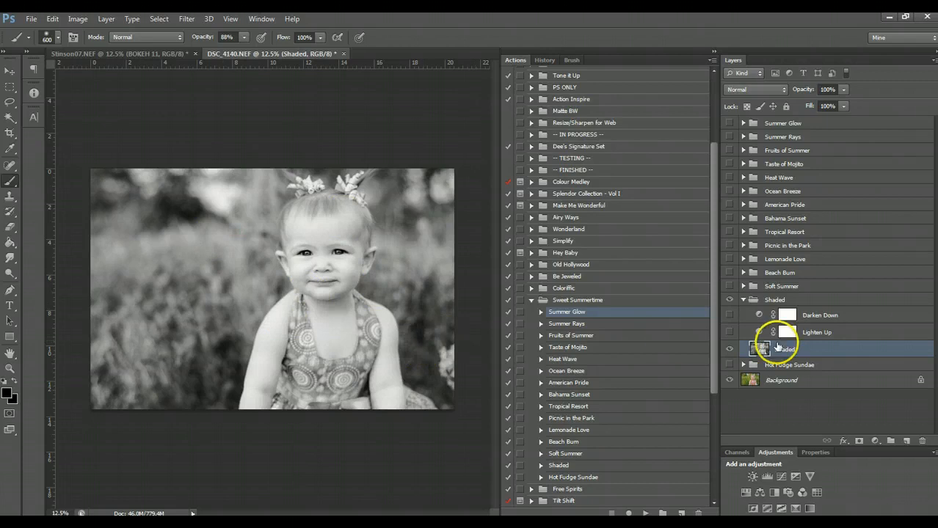
Turn on the Lighten Up and Darken Down layers in the Shaded group and set Darken Down's opacity to 34%.
click(728, 333)
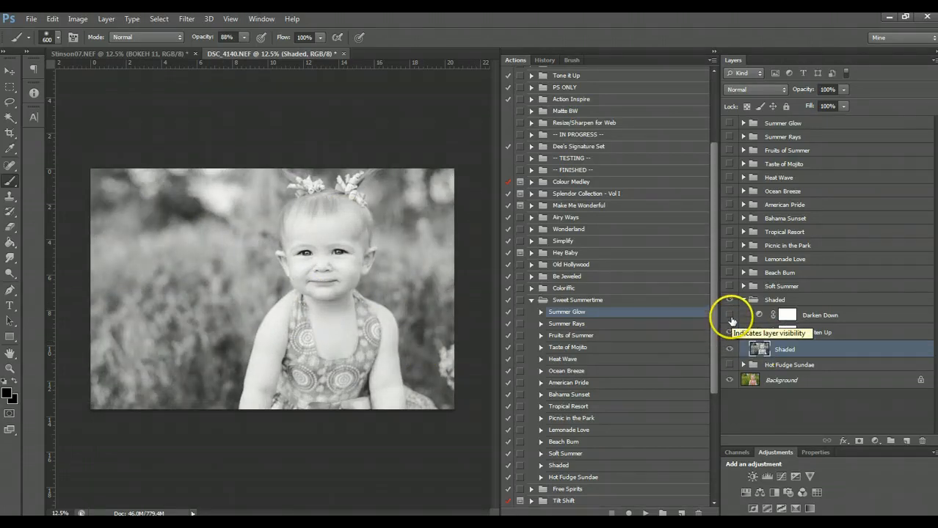
click(729, 315)
click(807, 315)
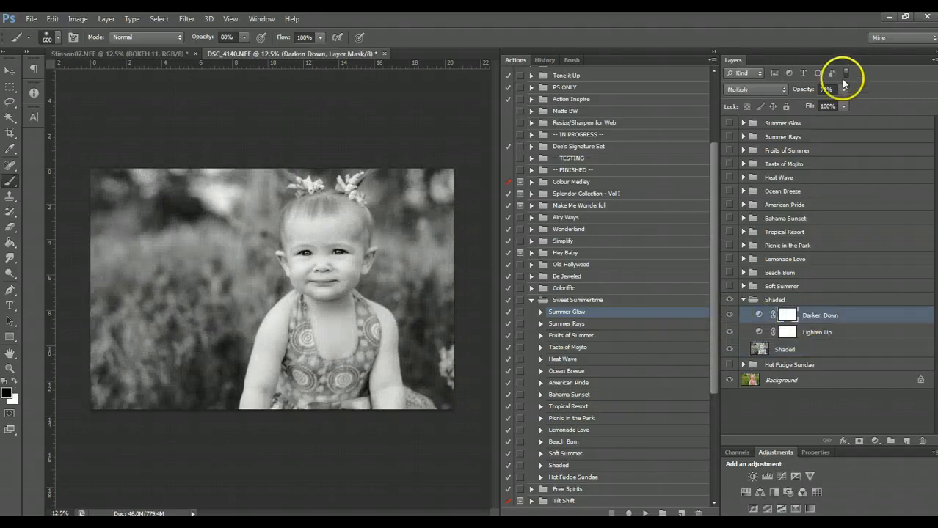
click(843, 90)
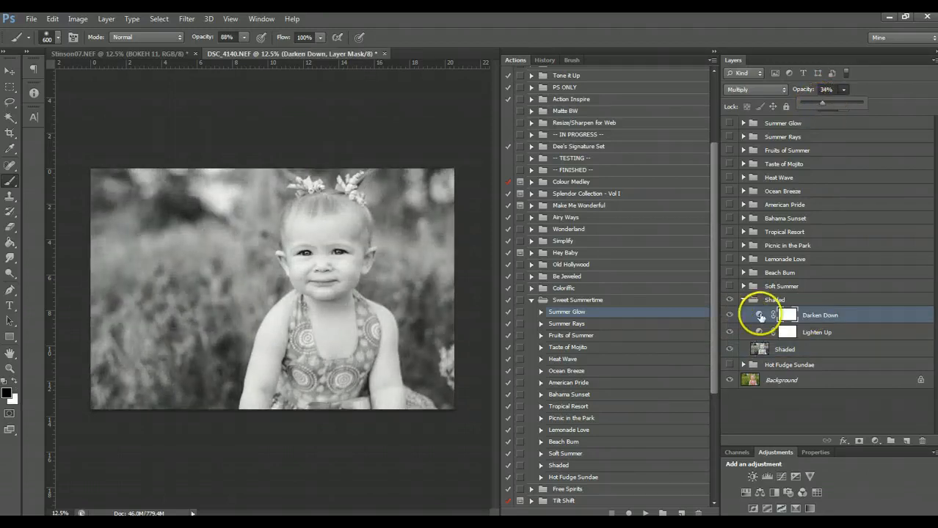
Collapse the Shaded group, compare the portrait with and without it, and leave the group hidden.
click(737, 297)
click(742, 301)
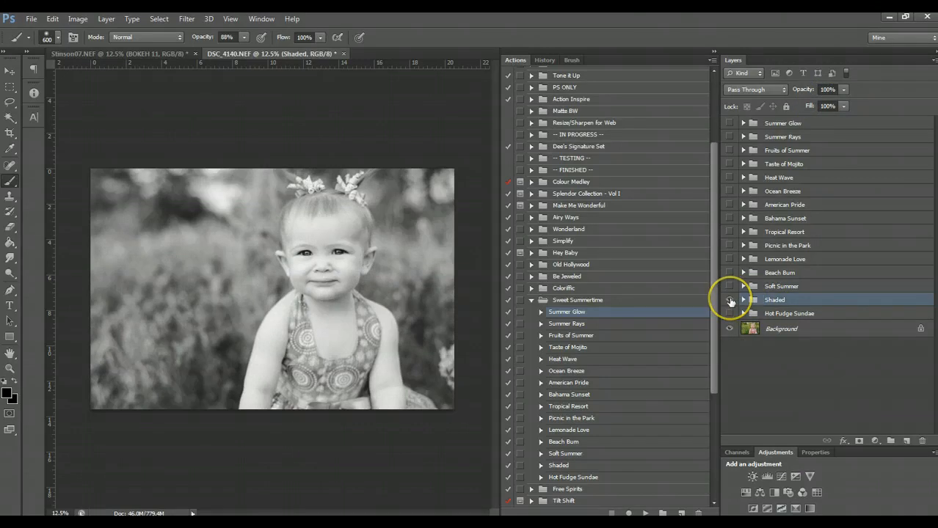
click(729, 300)
click(729, 300)
click(730, 300)
click(730, 300)
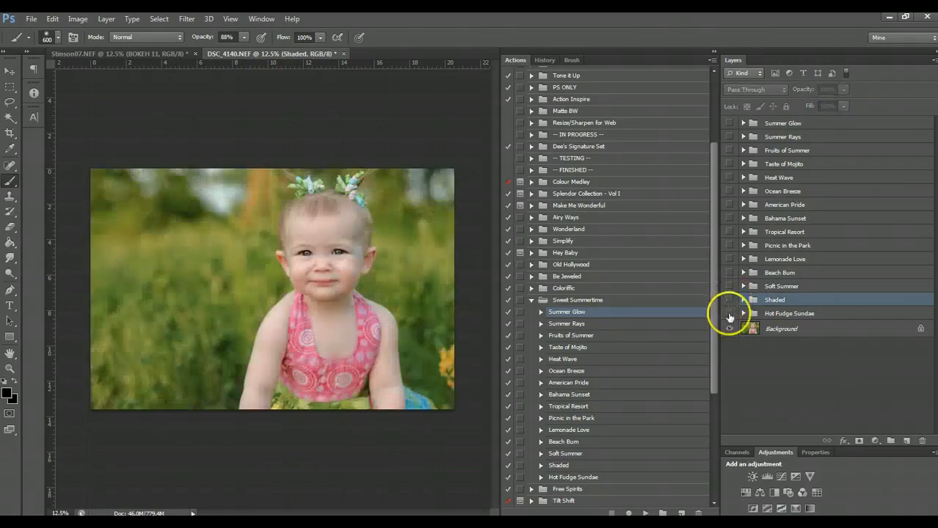
Show and expand the Hot Fudge Sundae group and turn on its Extra Hot Fudge, Whipped Cream and Cherry on Top layers.
click(731, 314)
click(743, 314)
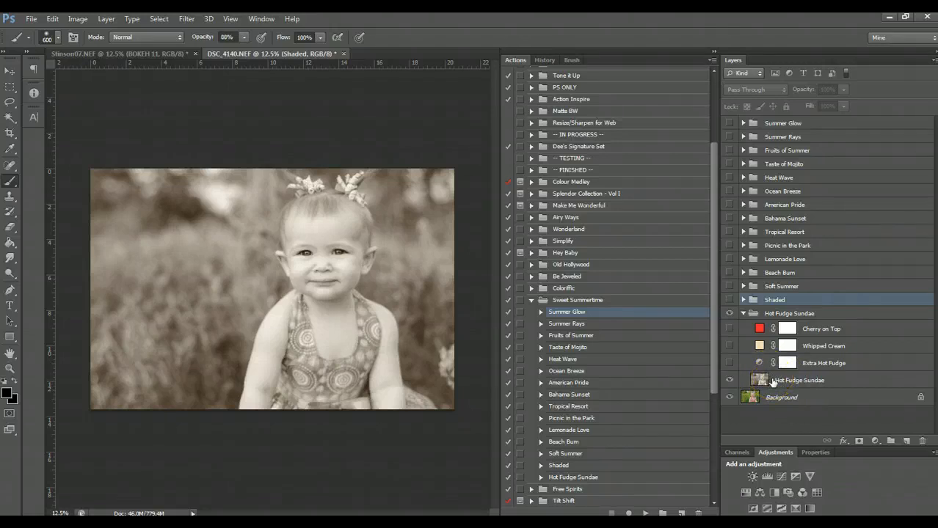
click(728, 364)
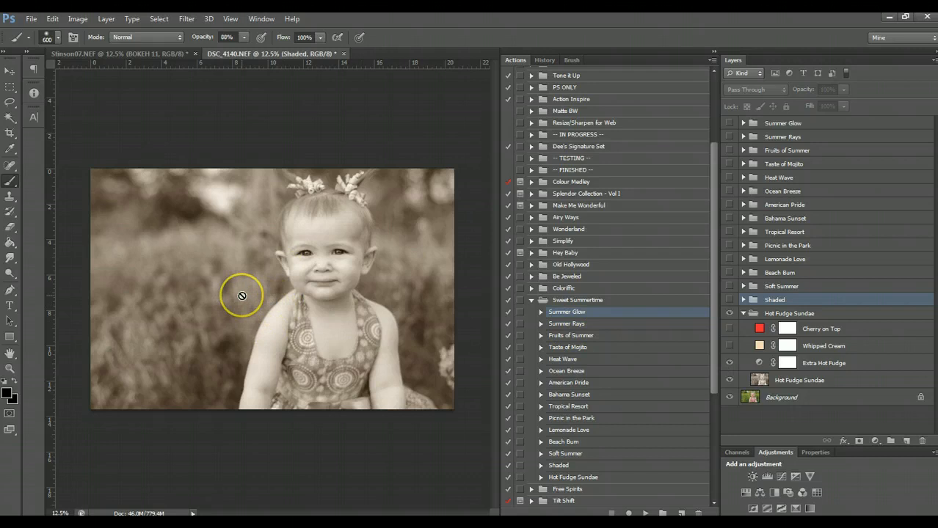
click(728, 346)
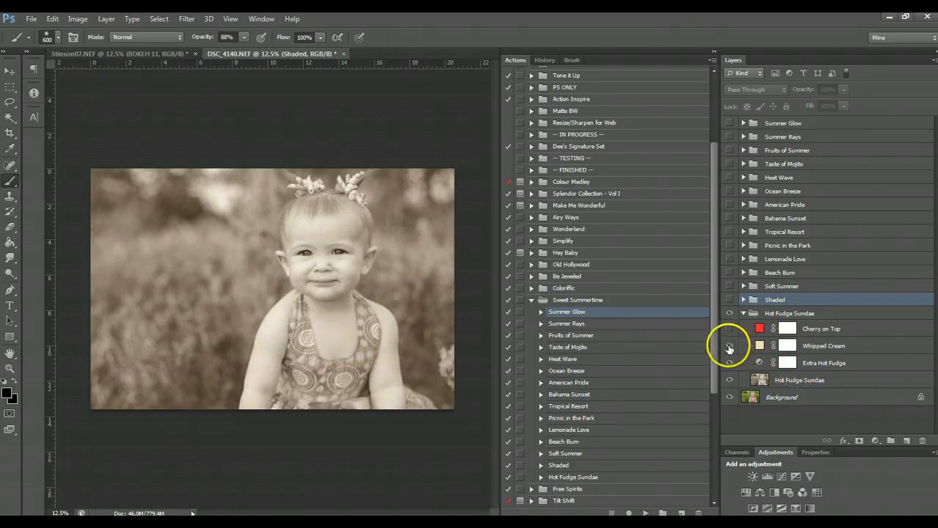
click(828, 346)
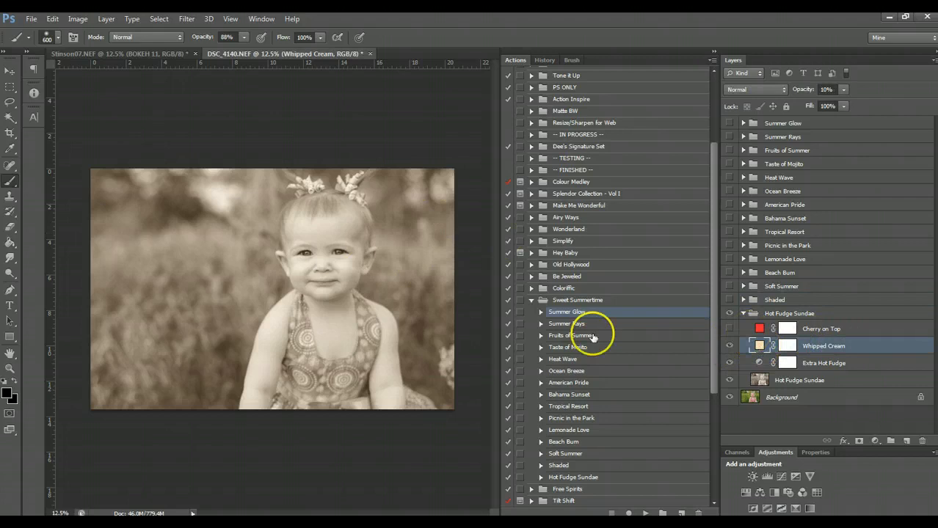
click(729, 328)
click(812, 330)
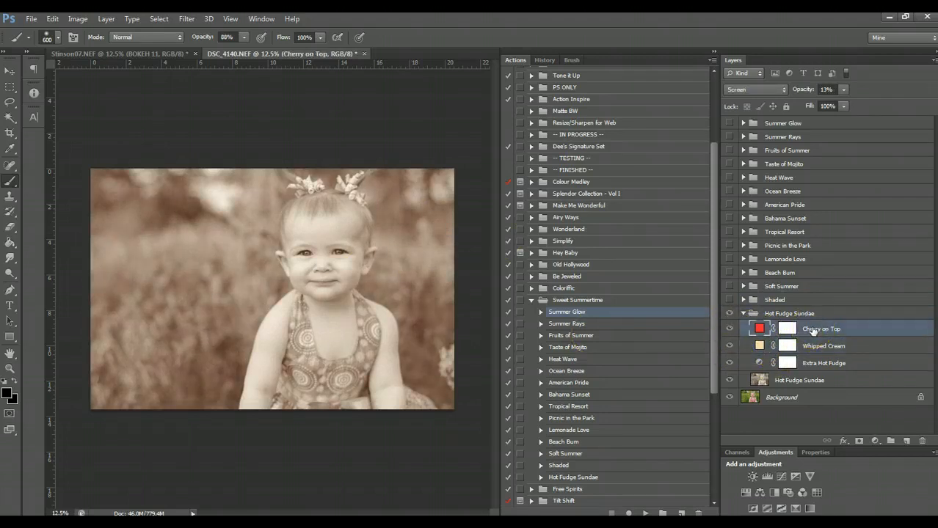
Collapse the Hot Fudge Sundae group, compare the portrait with and without it, and leave the group hidden and selected.
click(743, 313)
click(729, 313)
click(728, 313)
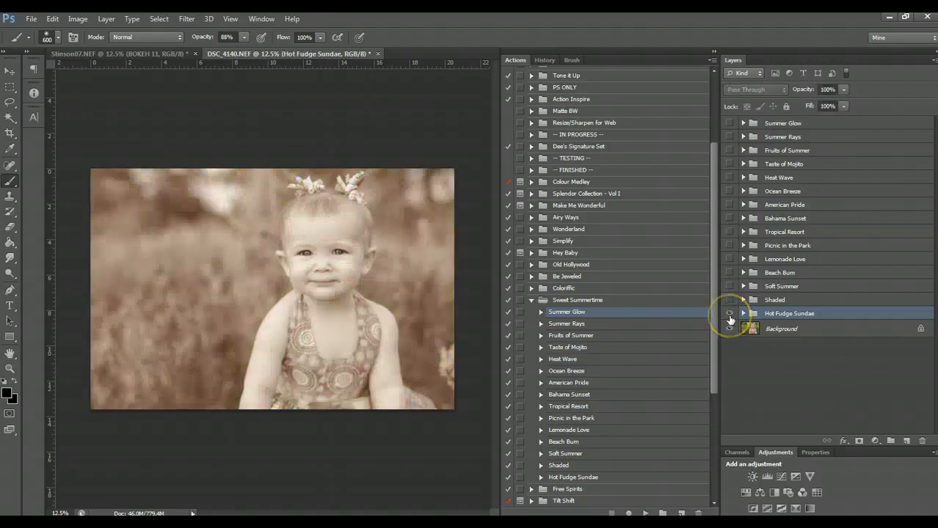
click(729, 314)
click(772, 330)
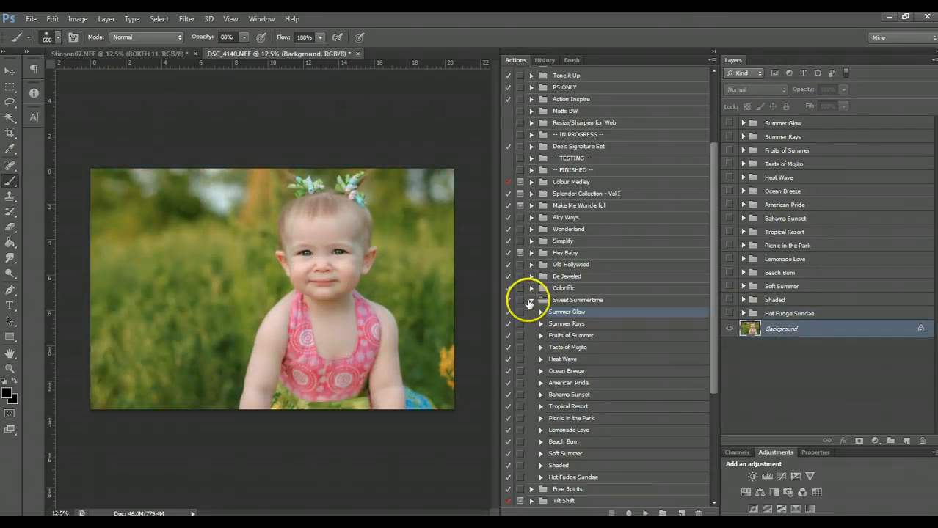
click(815, 316)
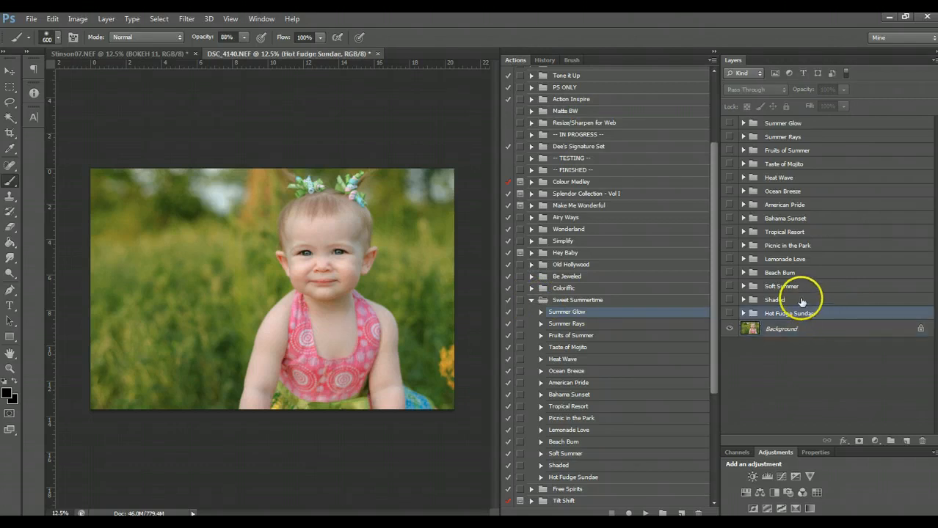